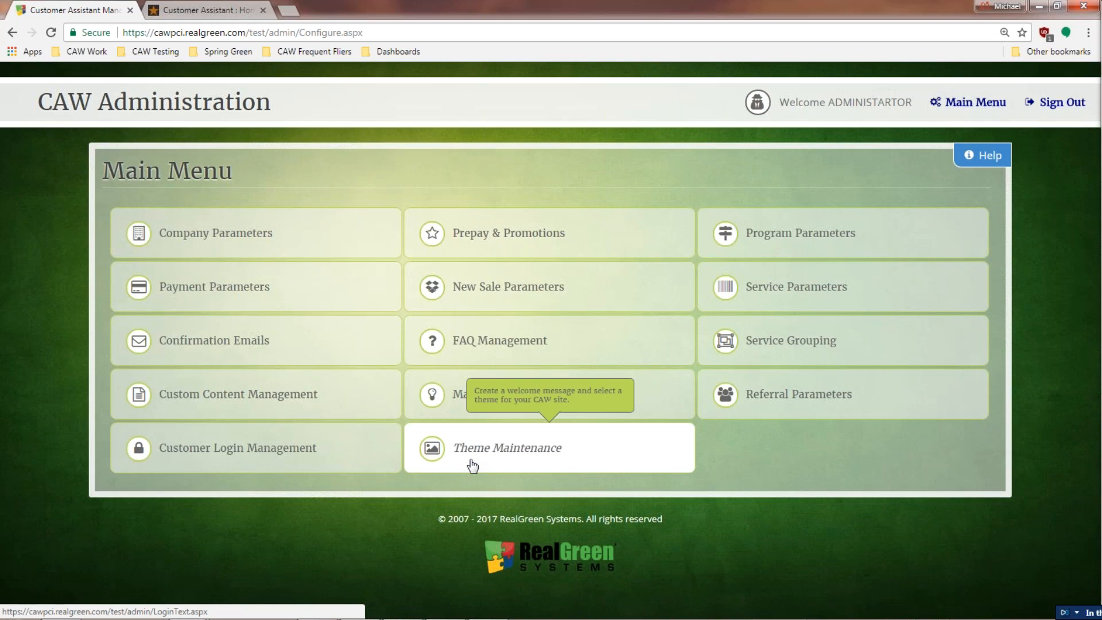
Step: Go to the Company Parameters page from the Main Menu
click(314, 239)
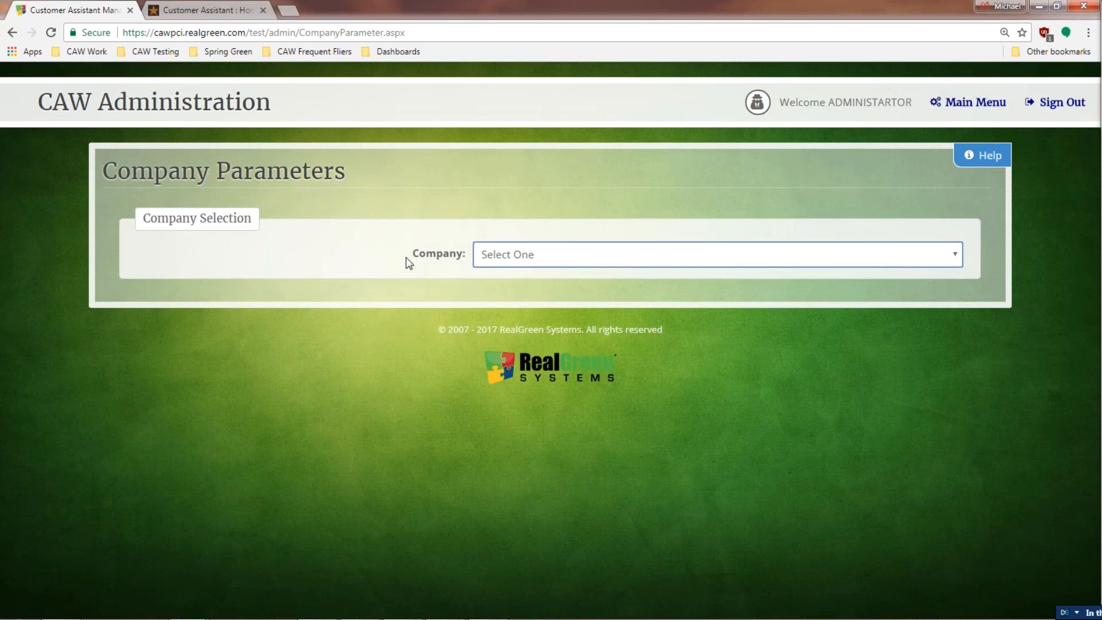
Step: Select LawlzLawns as the company to load its parameters
click(540, 259)
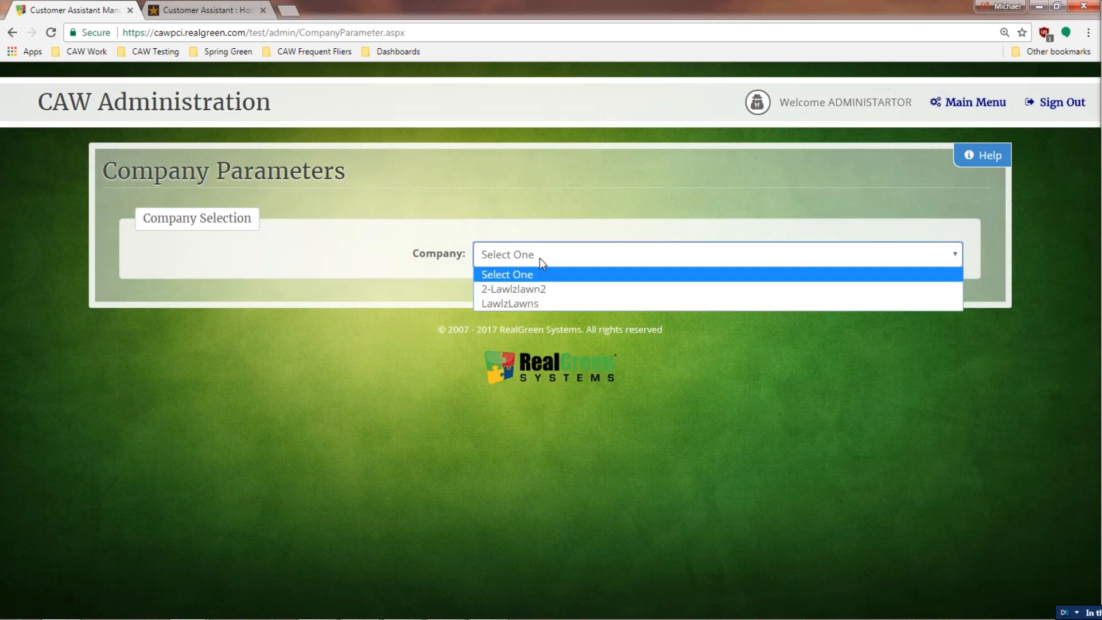
click(528, 303)
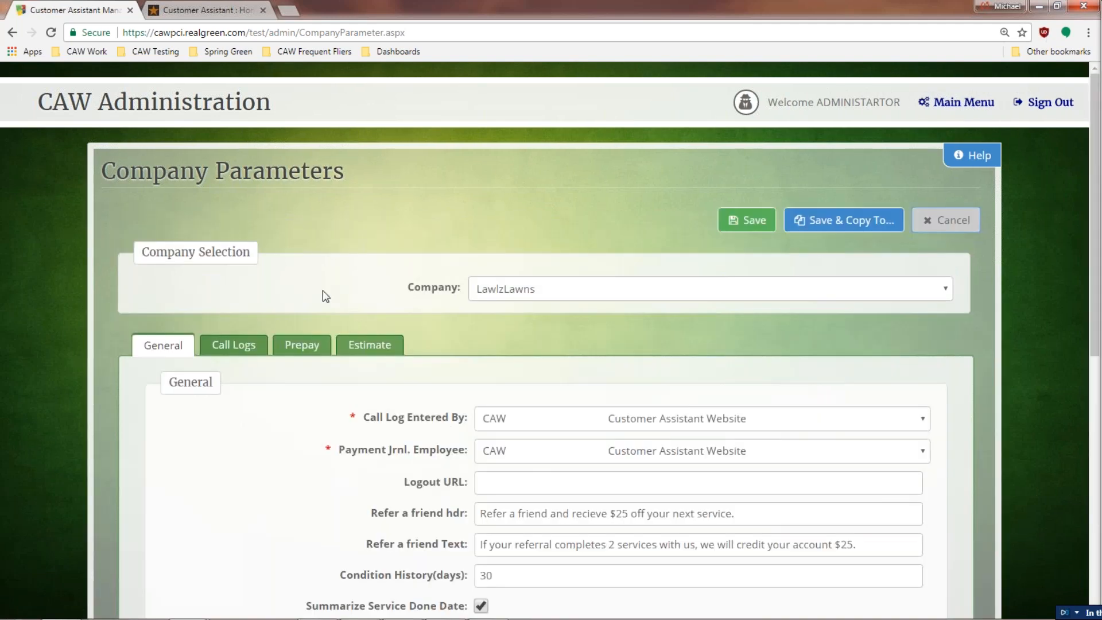
scroll(323, 290, down, 1)
scroll(323, 290, down, 2)
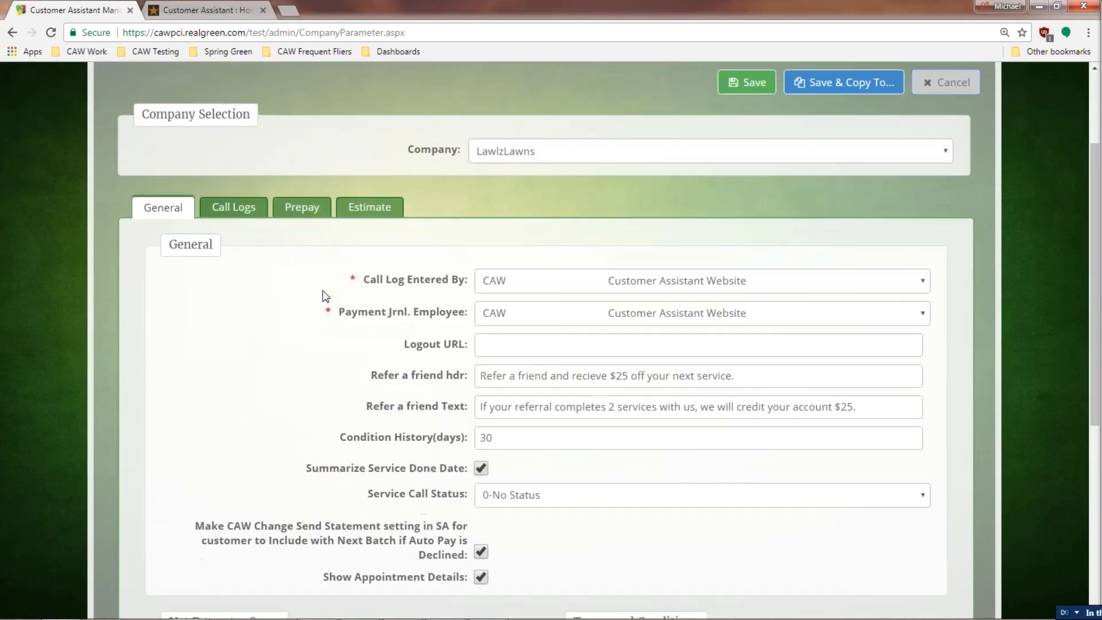
scroll(323, 291, down, 1)
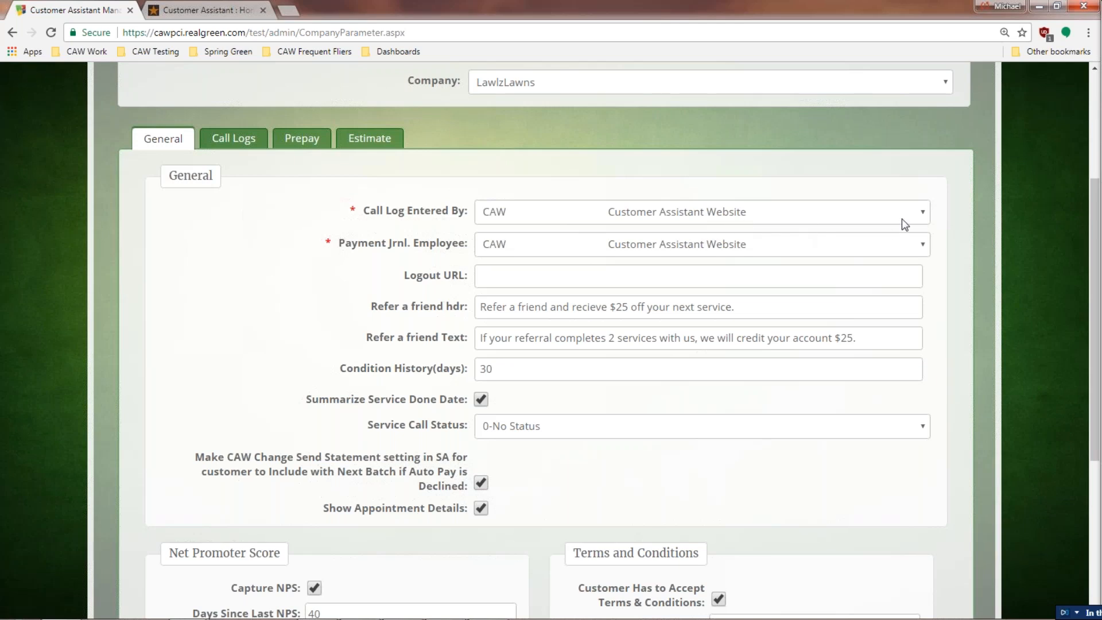
click(923, 215)
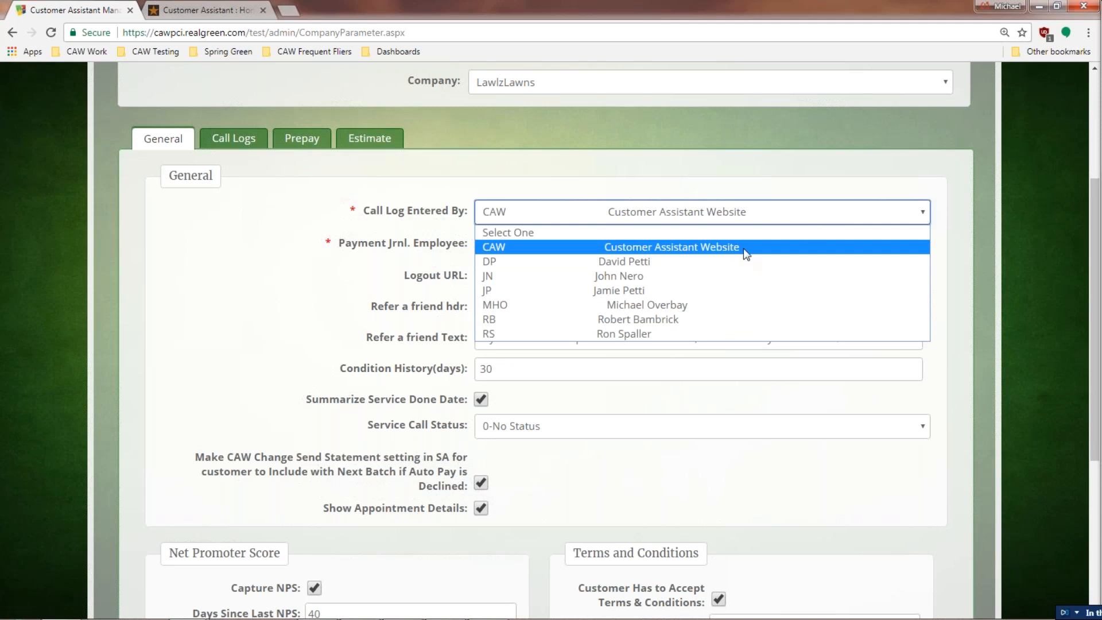
click(653, 262)
click(674, 214)
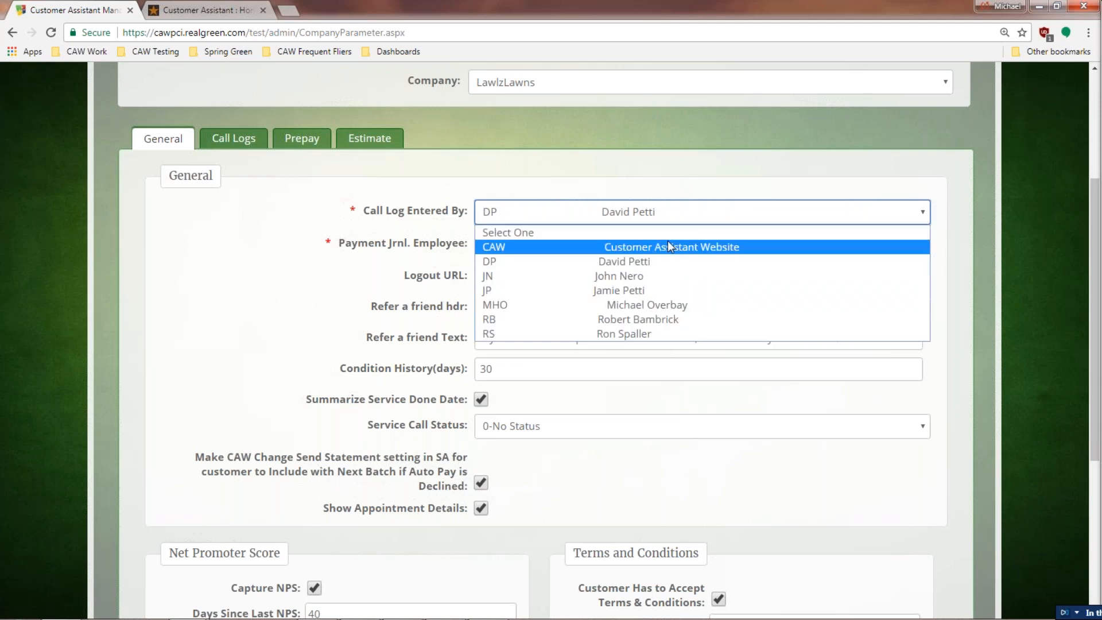
click(667, 244)
click(619, 286)
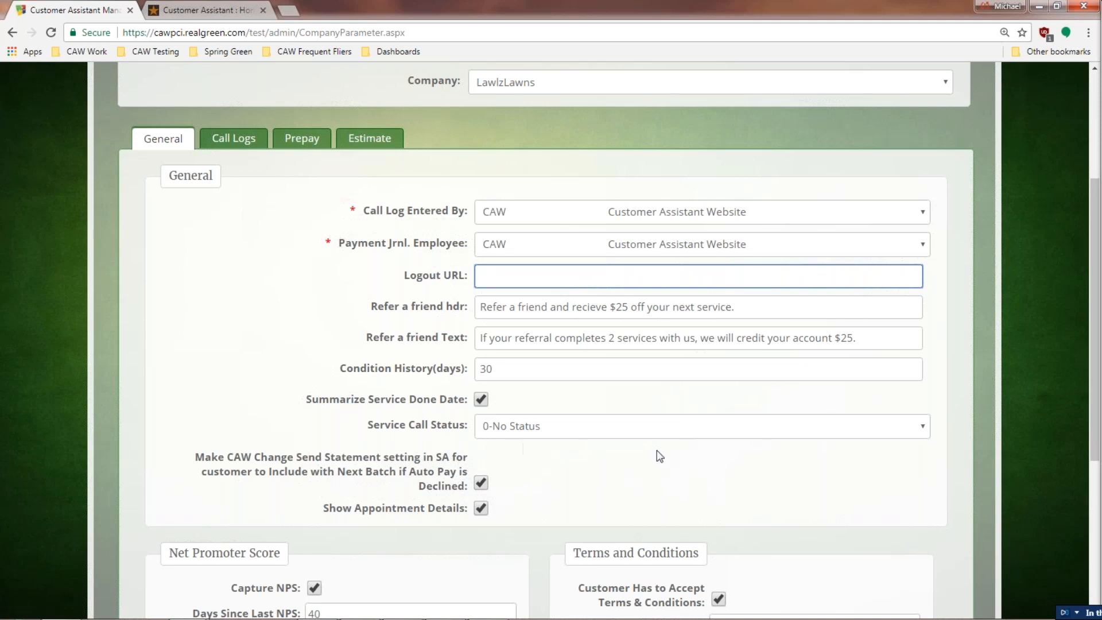
Step: Expand the Service Call Status dropdown to see statuses 0-No Status through 9-Active
click(921, 429)
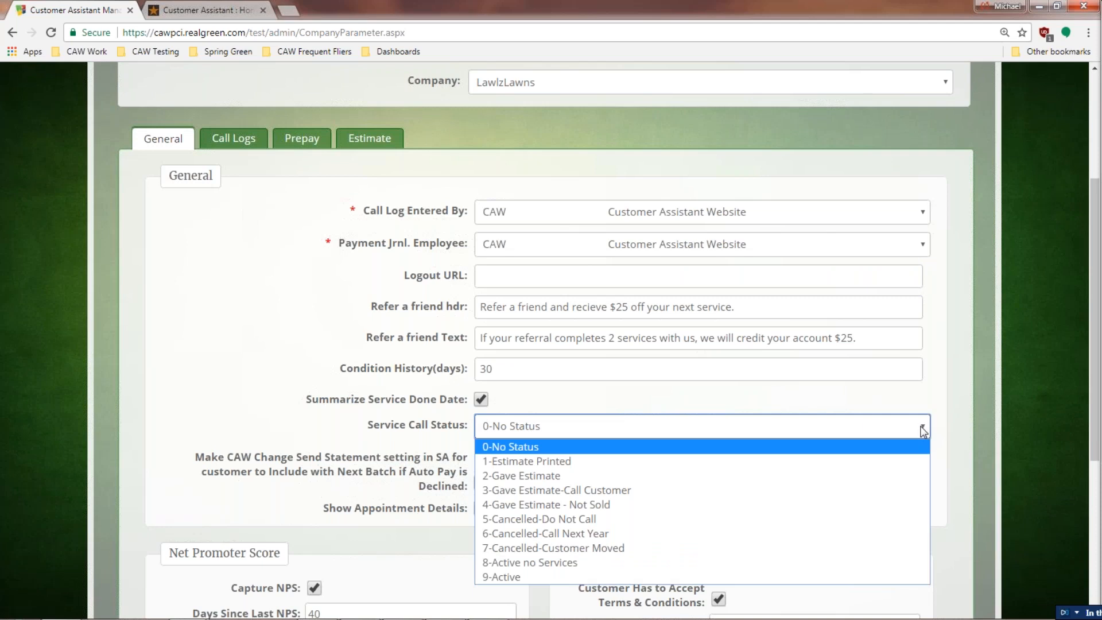
Step: Close the Service Call Status list, keeping 0-No Status
click(600, 449)
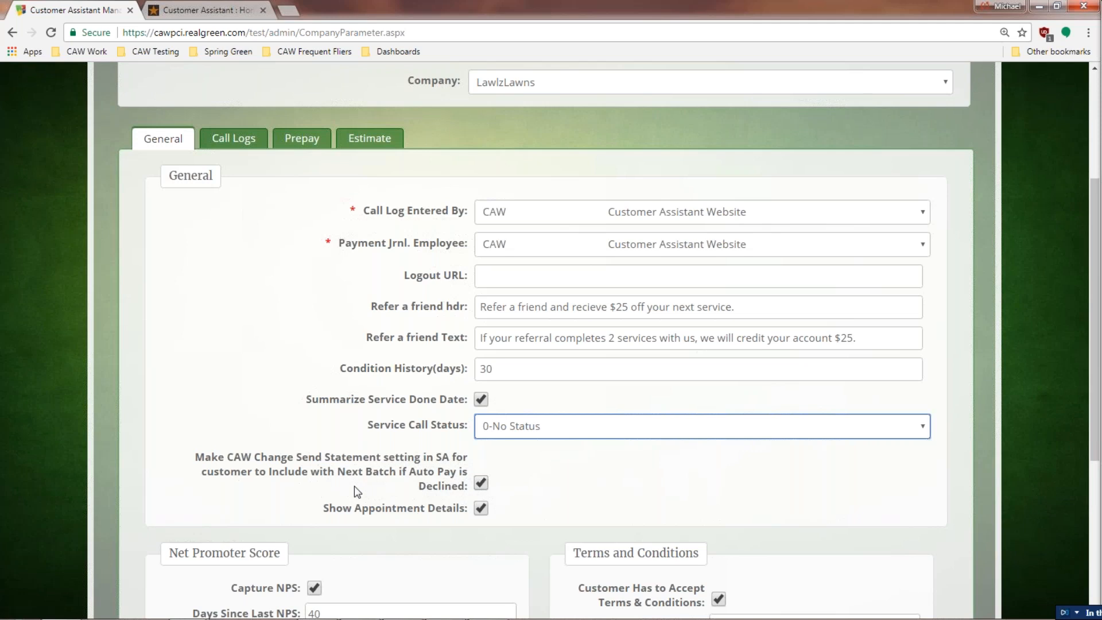
scroll(354, 486, down, 1)
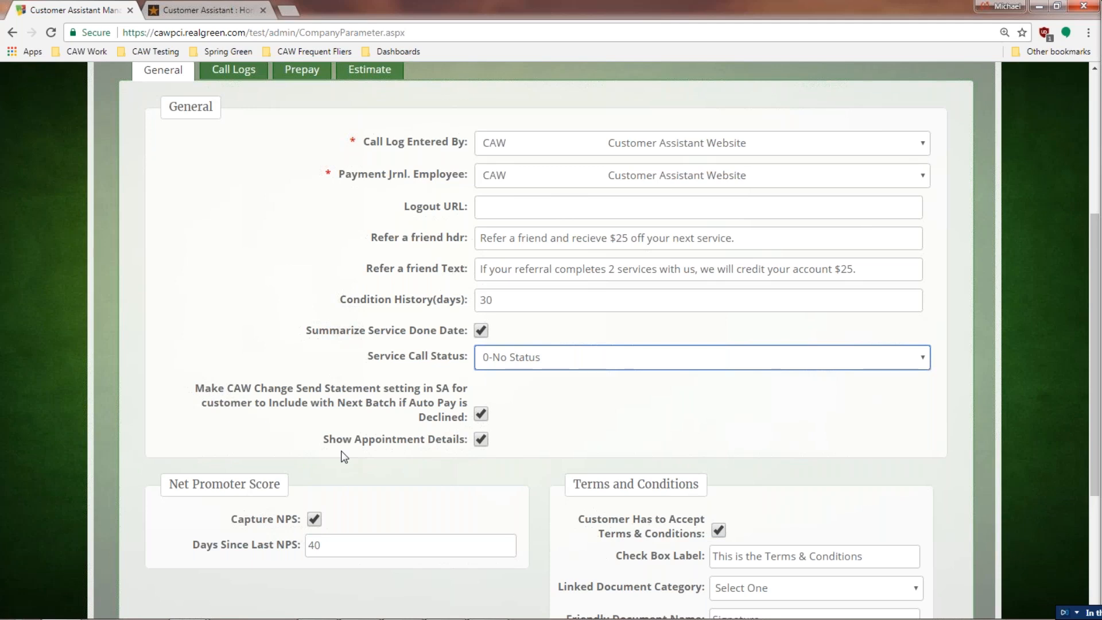
scroll(404, 463, down, 1)
scroll(402, 457, down, 1)
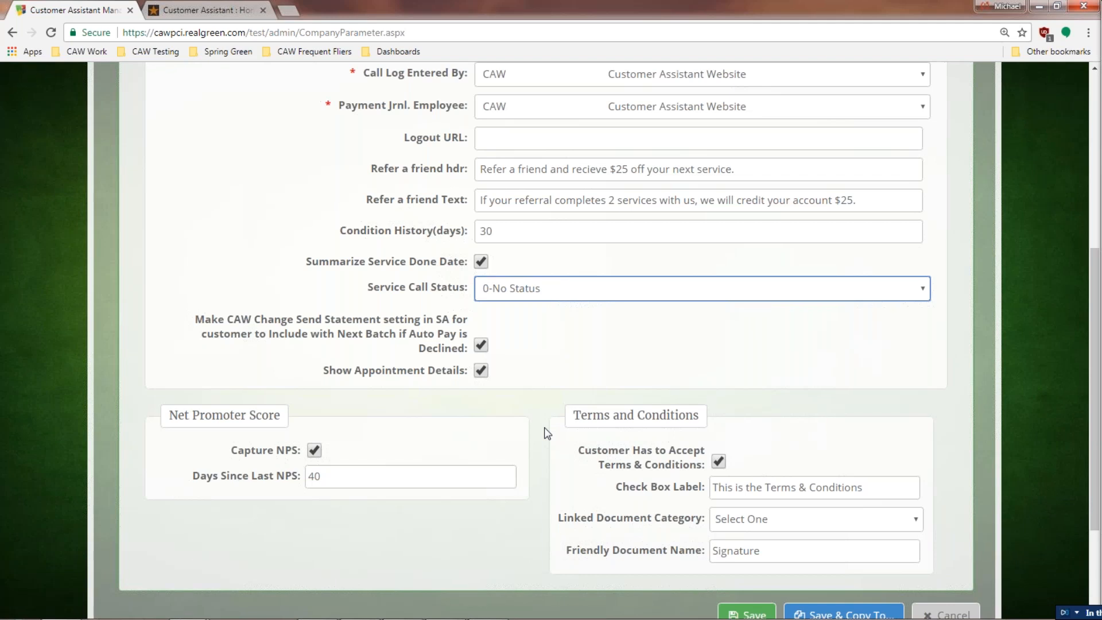
scroll(548, 434, up, 10)
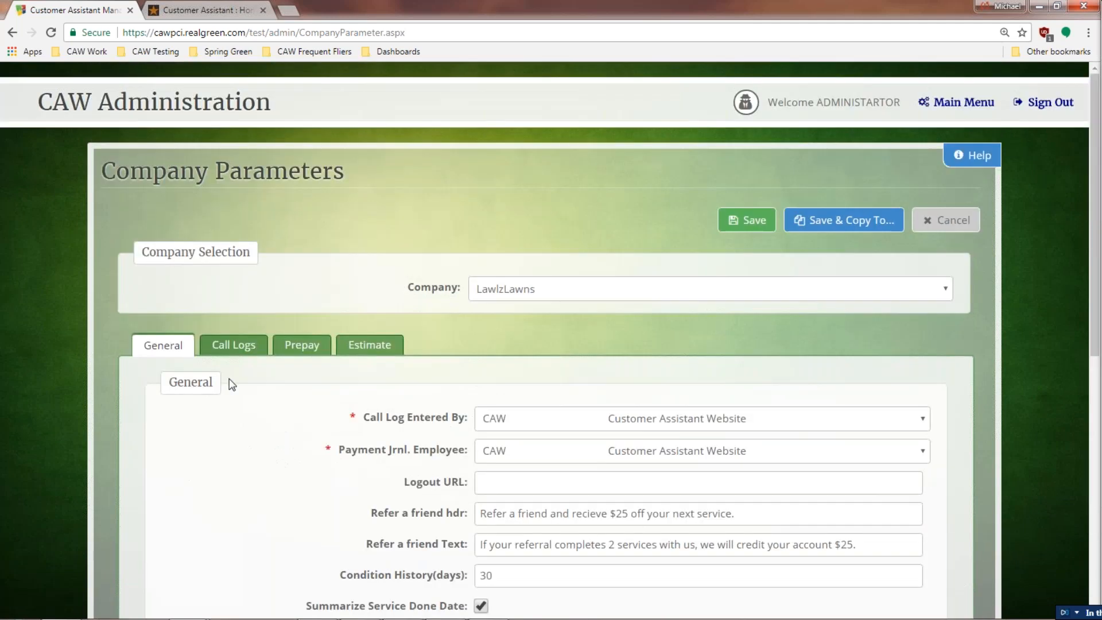
Step: Show the Call Logs settings and scroll through the call types
click(230, 348)
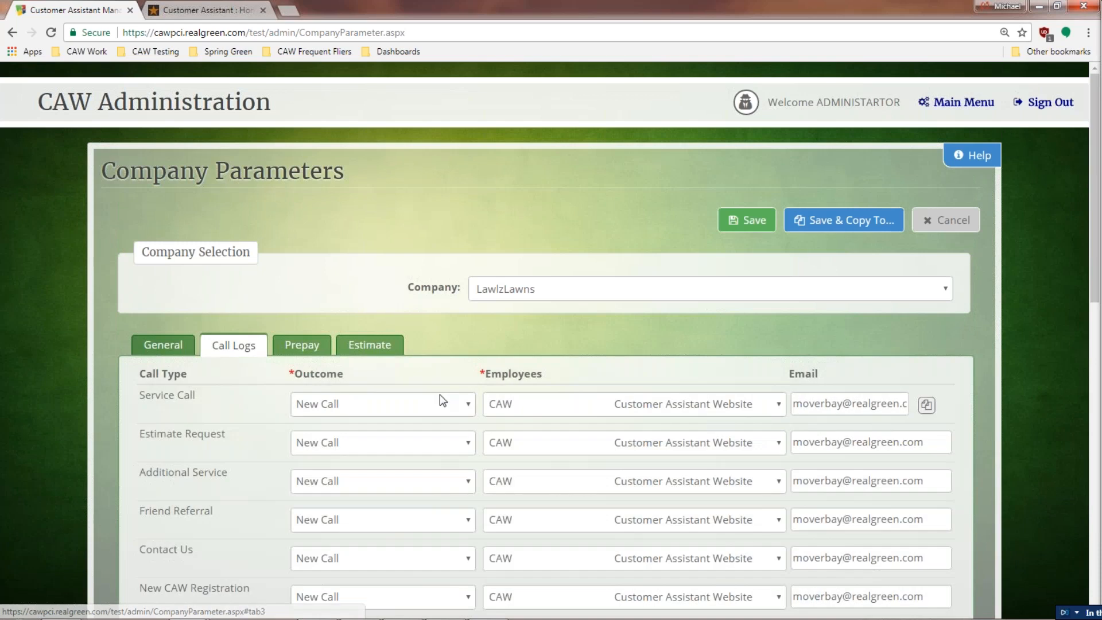
scroll(443, 400, down, 3)
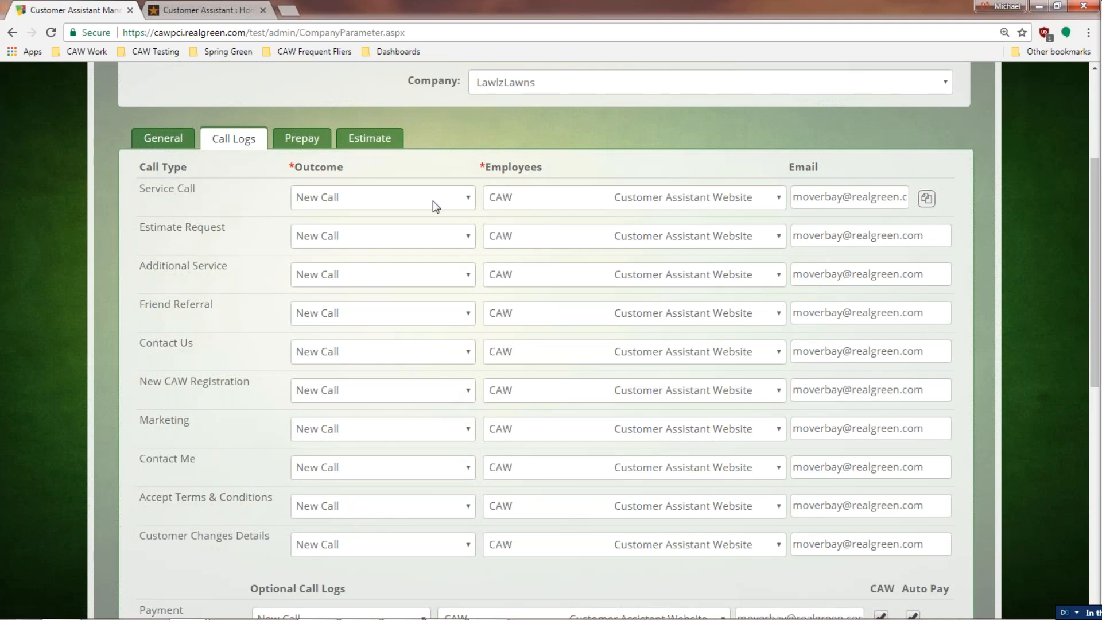
Step: Set Service Call's outcome to CAW Service Call, assigned to a specific employee
click(467, 201)
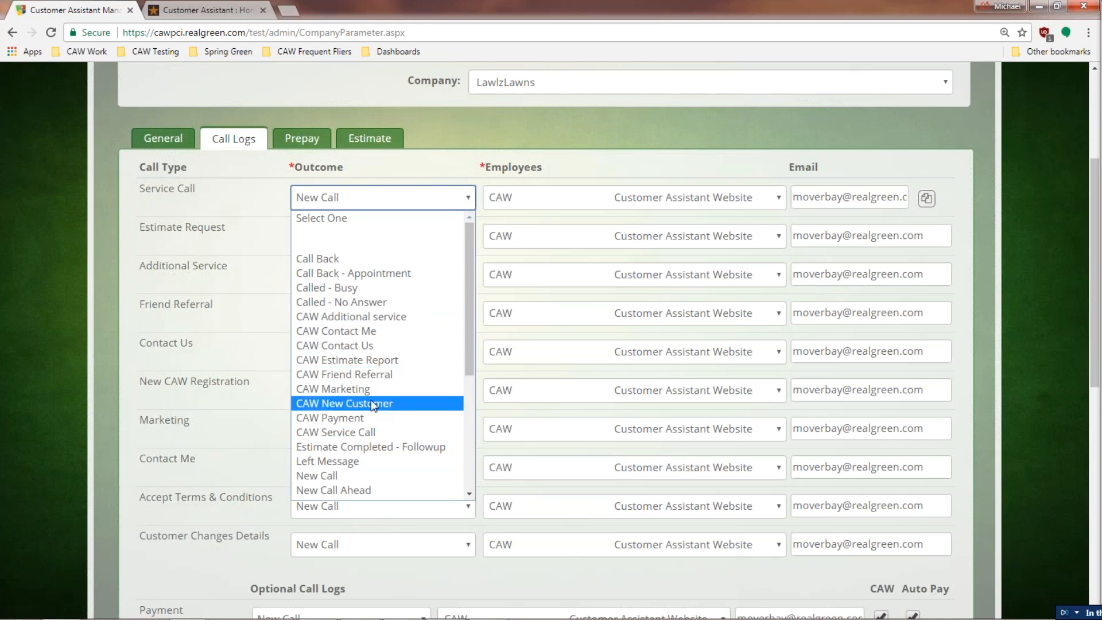
click(367, 432)
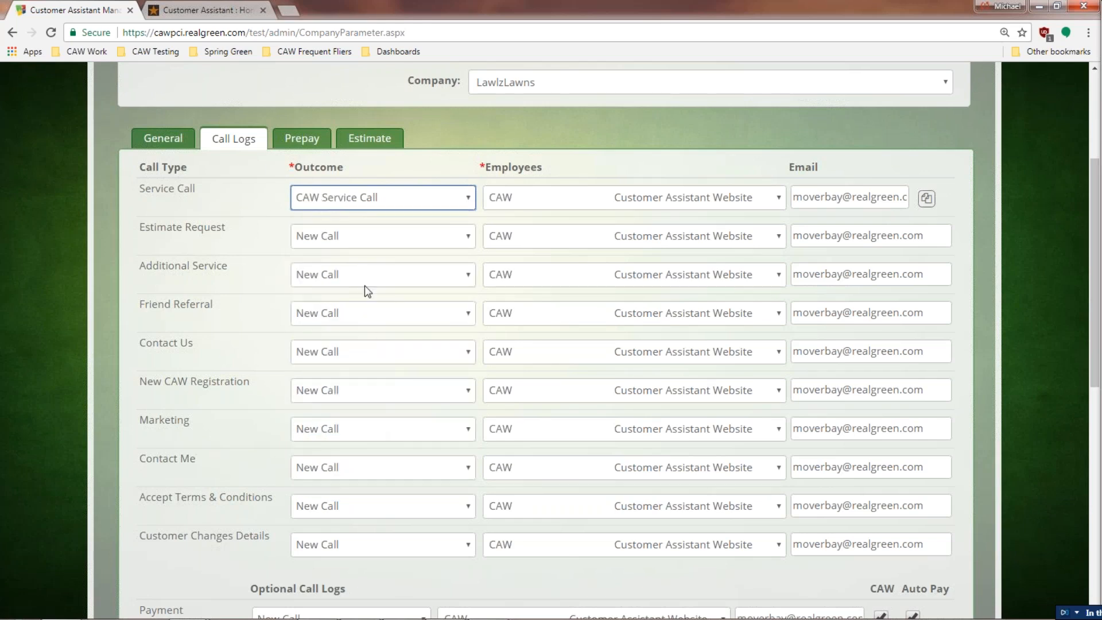
click(780, 199)
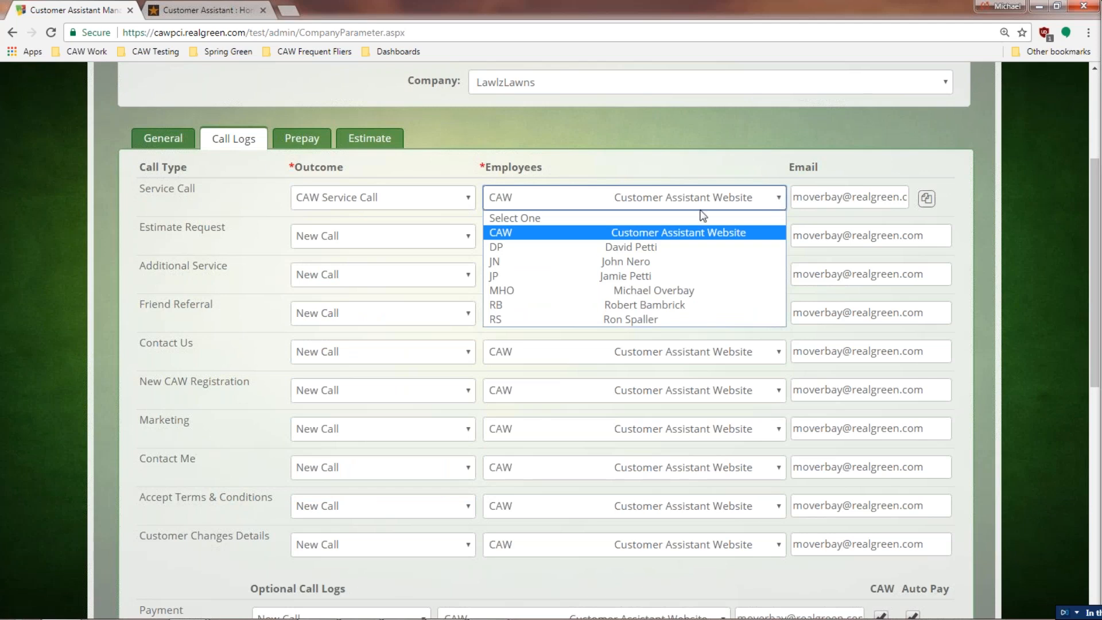
click(658, 291)
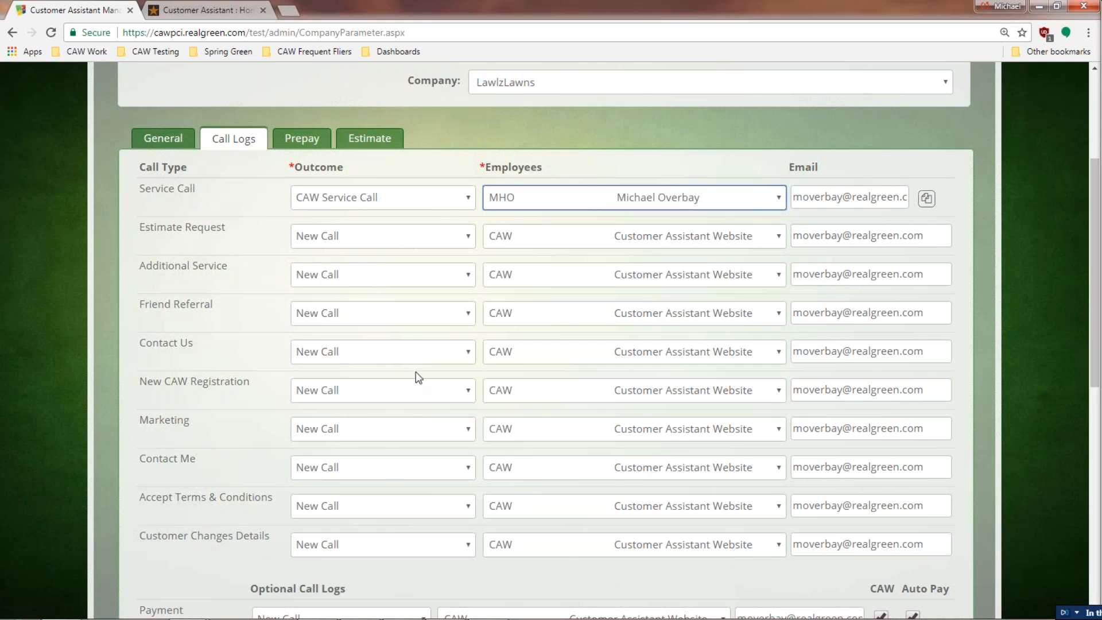
scroll(415, 370, down, 7)
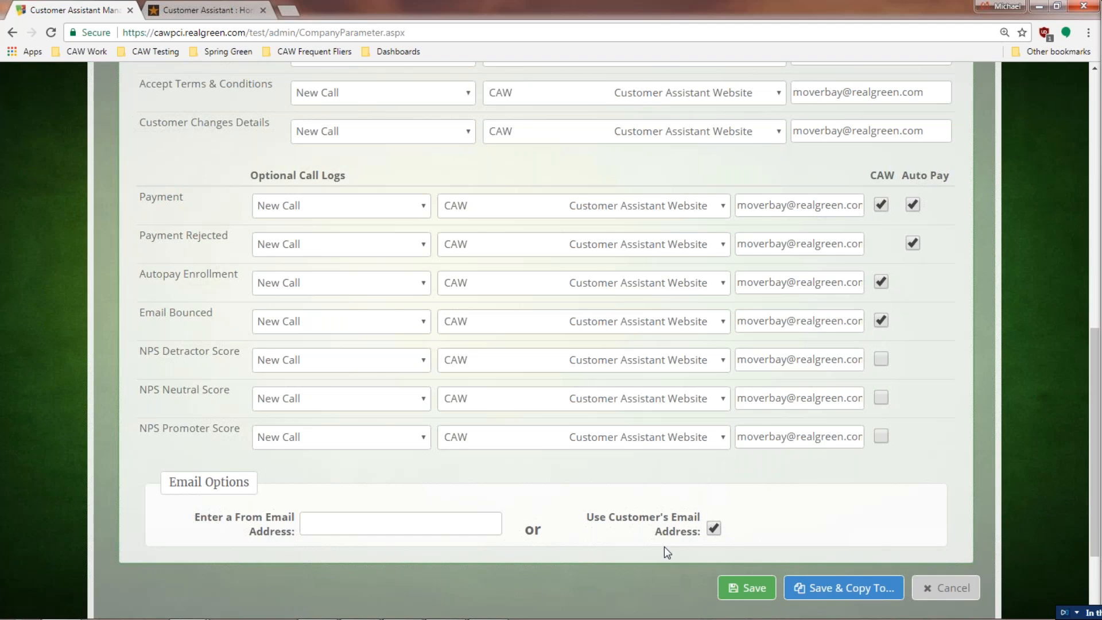
scroll(749, 550, up, 11)
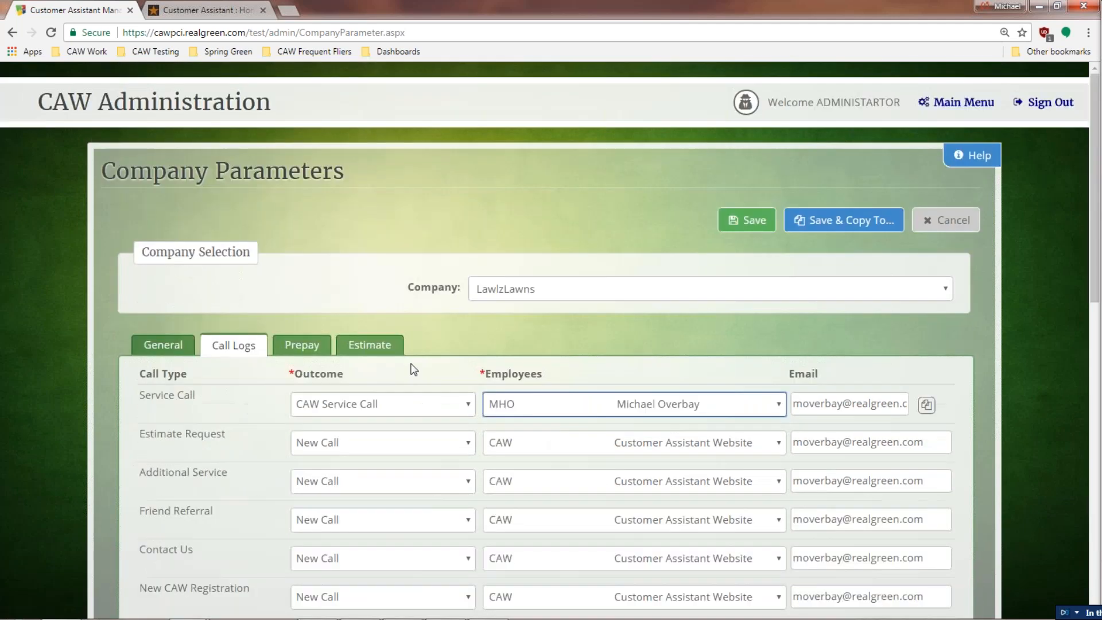
Step: Show the Prepay settings with season 2017, November 30 cut-off and 10.00 minimum
click(316, 346)
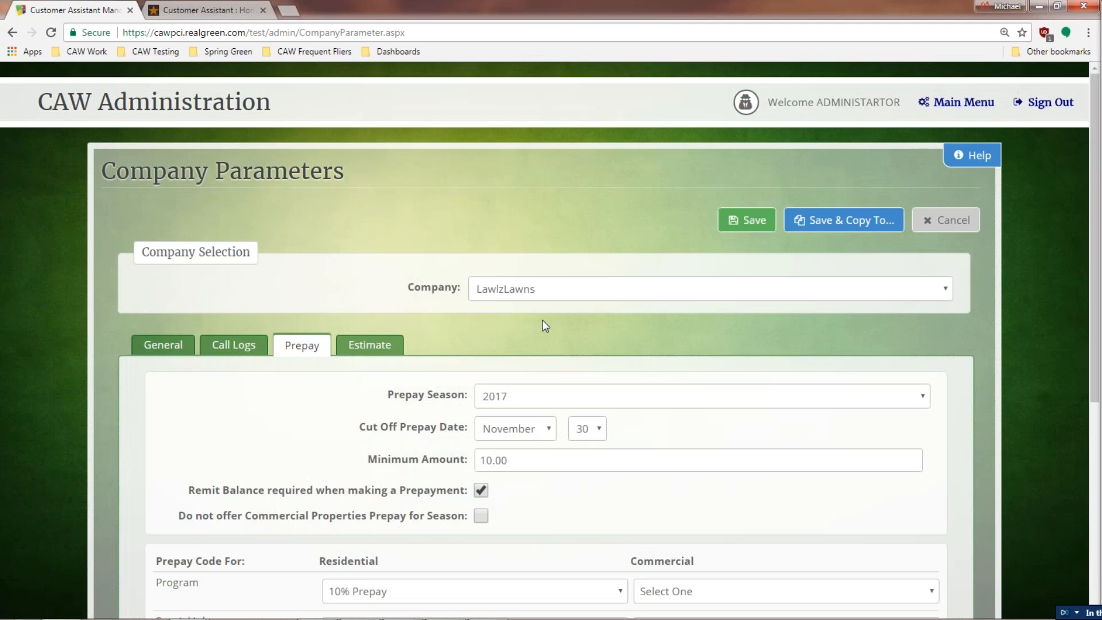
click(163, 356)
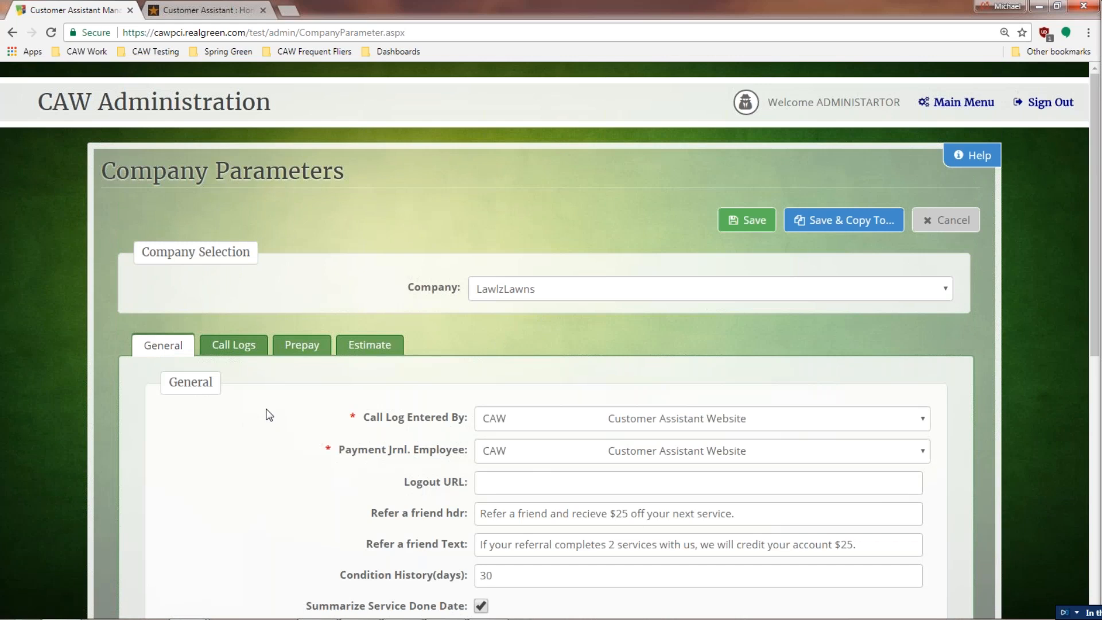
scroll(269, 414, down, 2)
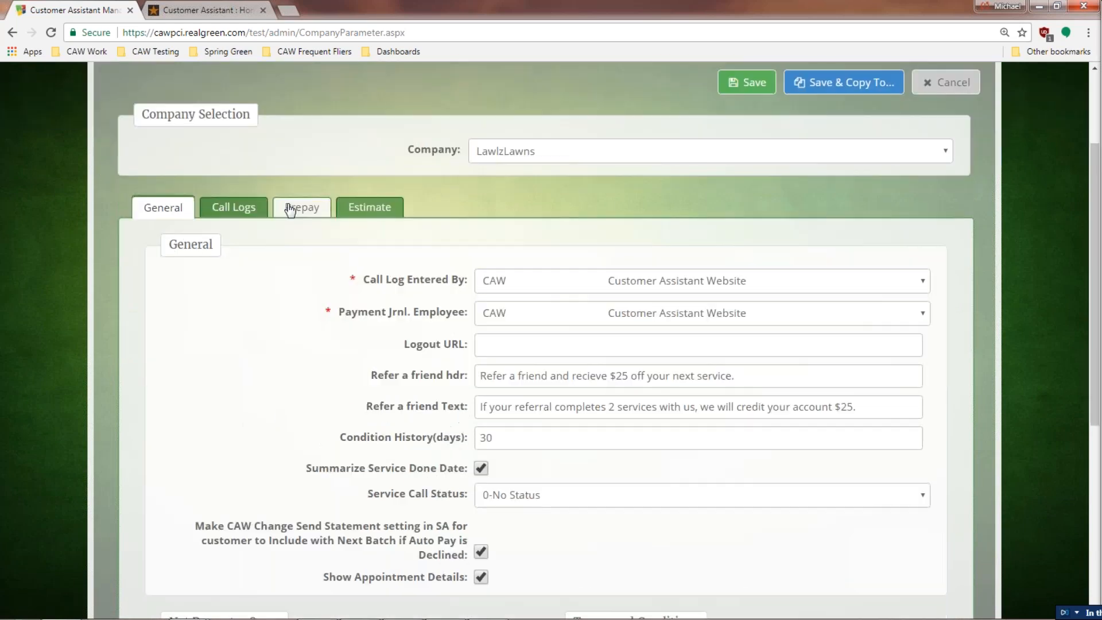
click(291, 209)
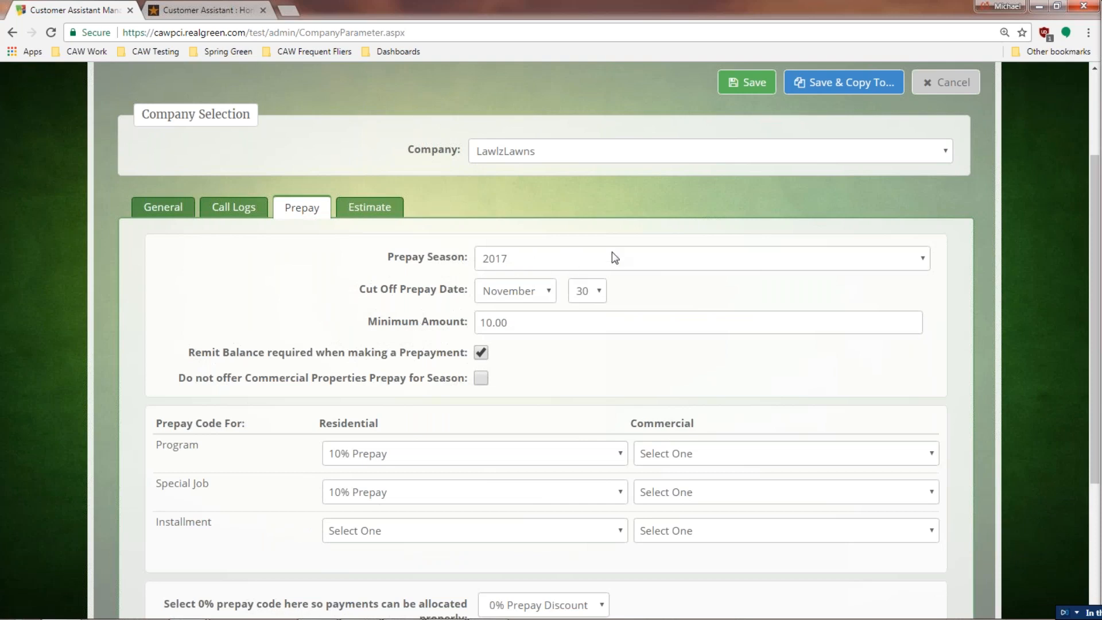
Step: Keep the 2017 prepay season and change the cut-off date to December 31
click(578, 254)
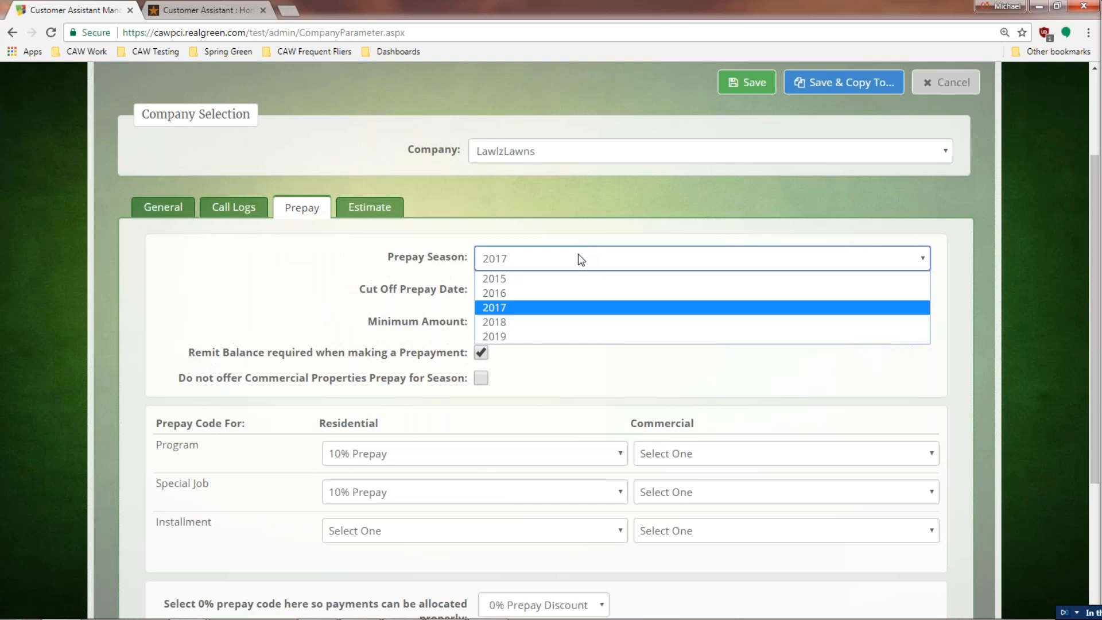
click(524, 305)
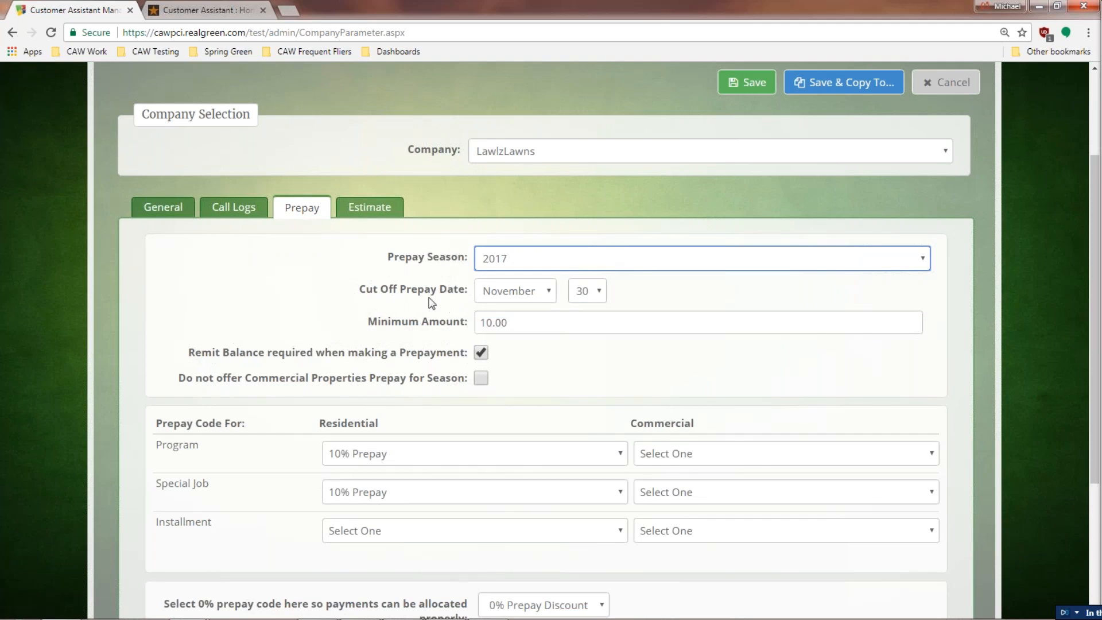
click(549, 293)
click(527, 311)
click(586, 295)
drag(597, 531, 598, 554)
click(583, 585)
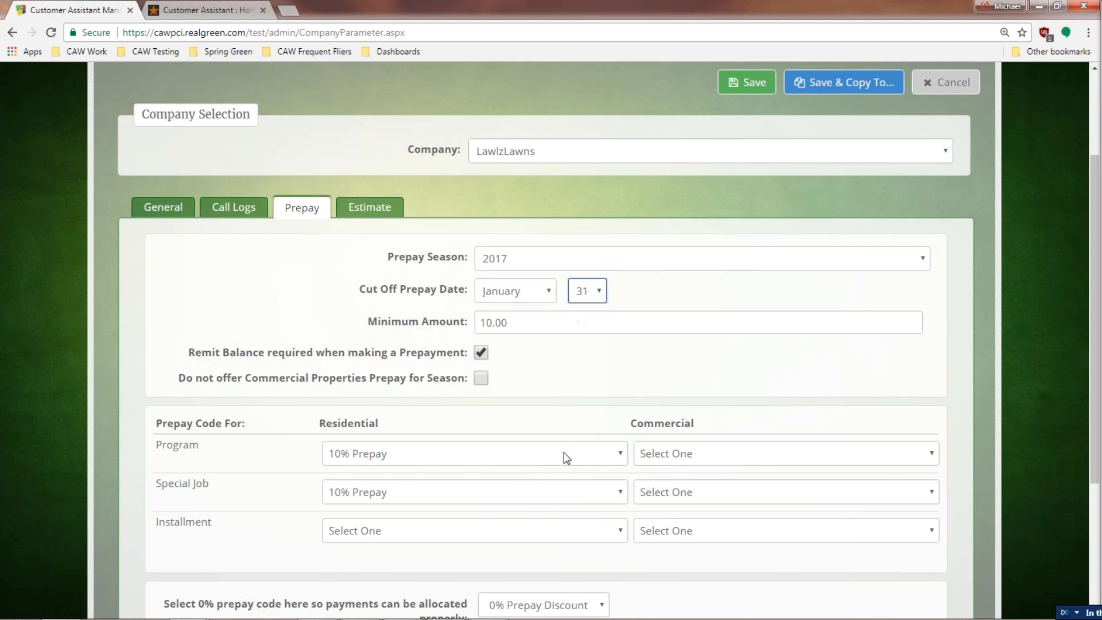
click(542, 293)
click(517, 469)
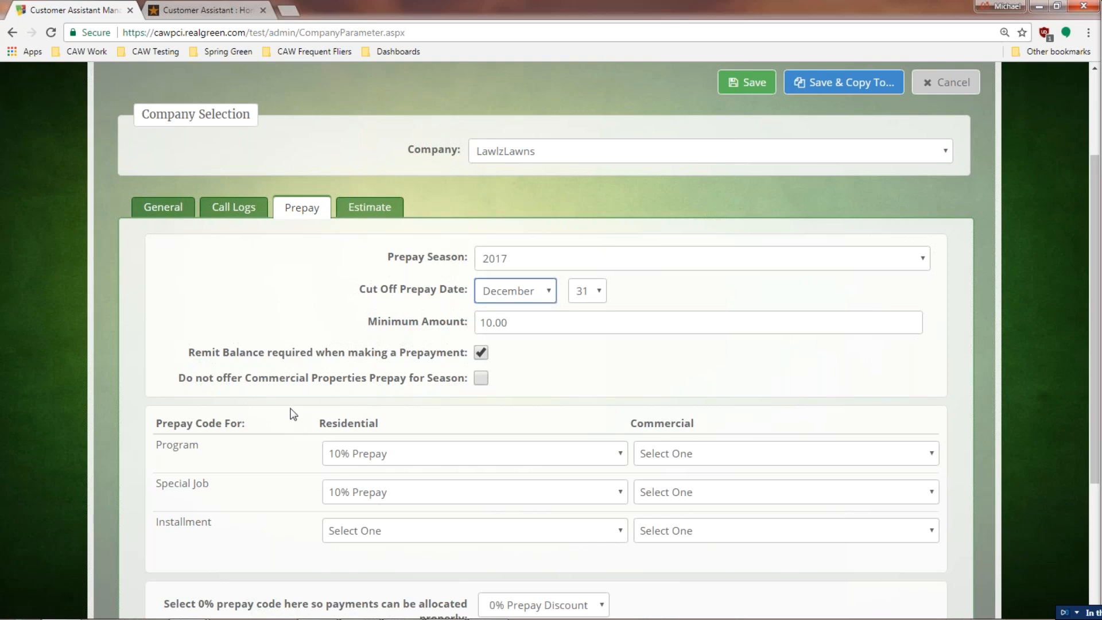
Step: Choose 5% Prepay as the commercial code for both Program and Special Job
scroll(292, 415, down, 1)
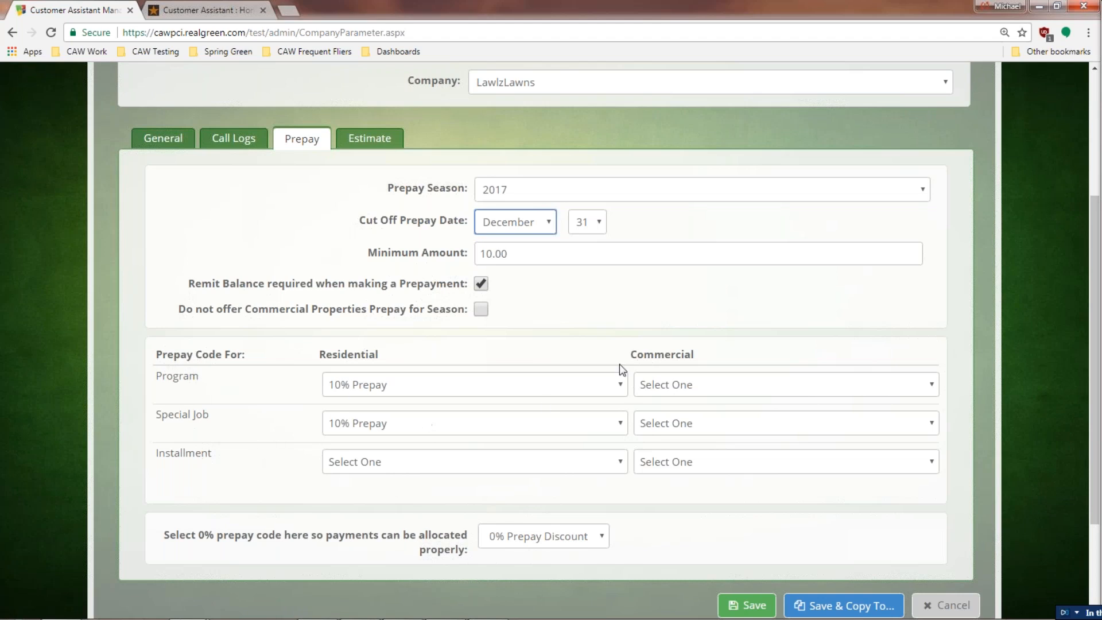
click(718, 386)
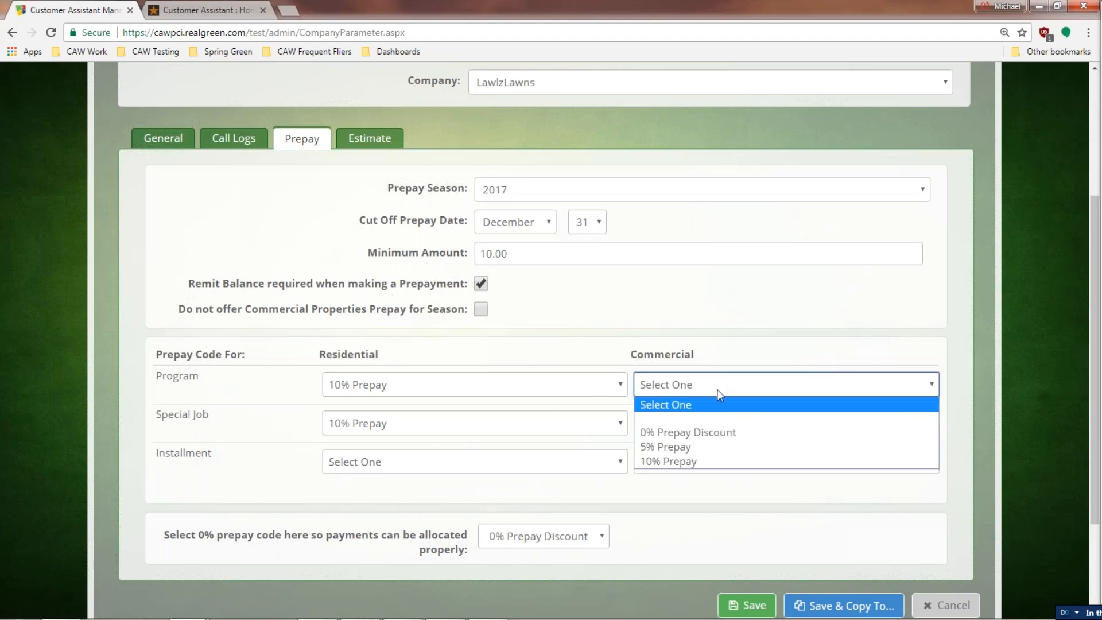
click(708, 452)
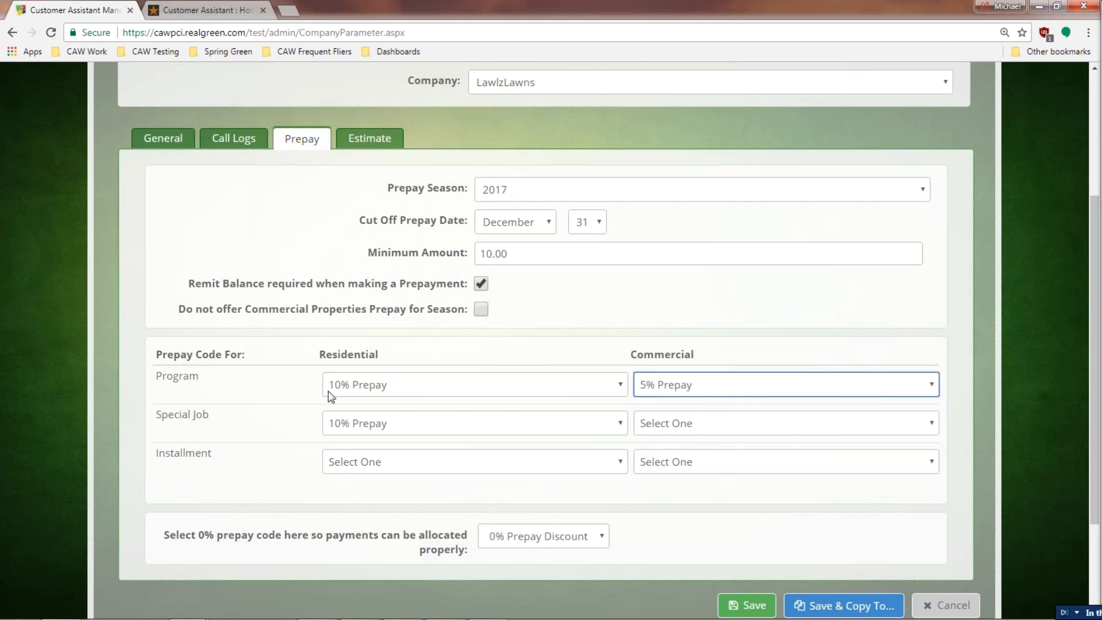
click(699, 423)
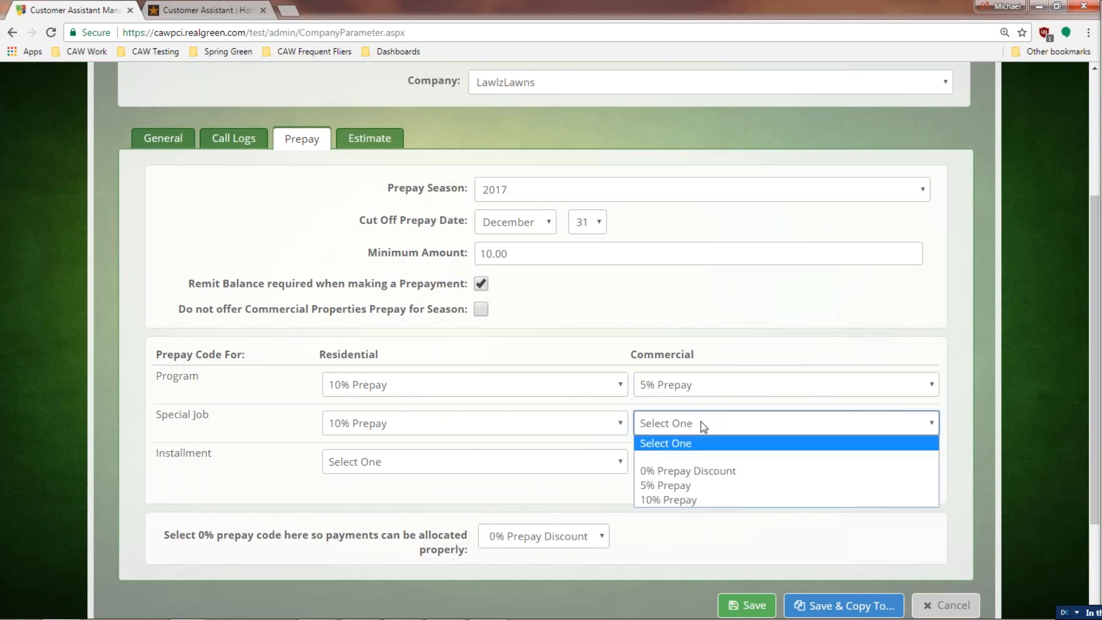
click(692, 488)
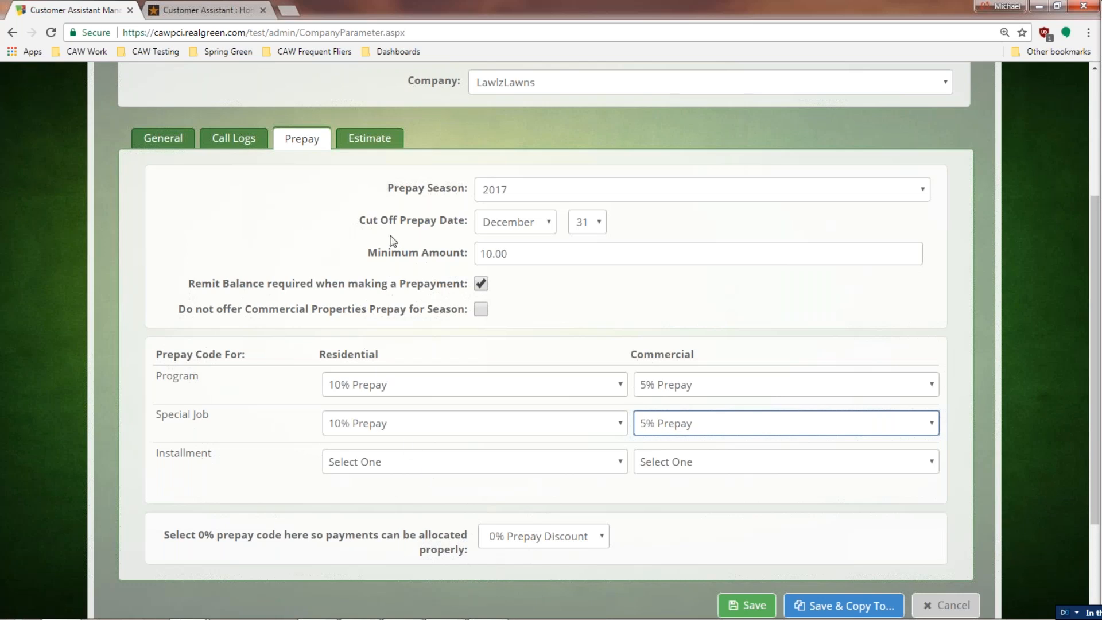
click(384, 143)
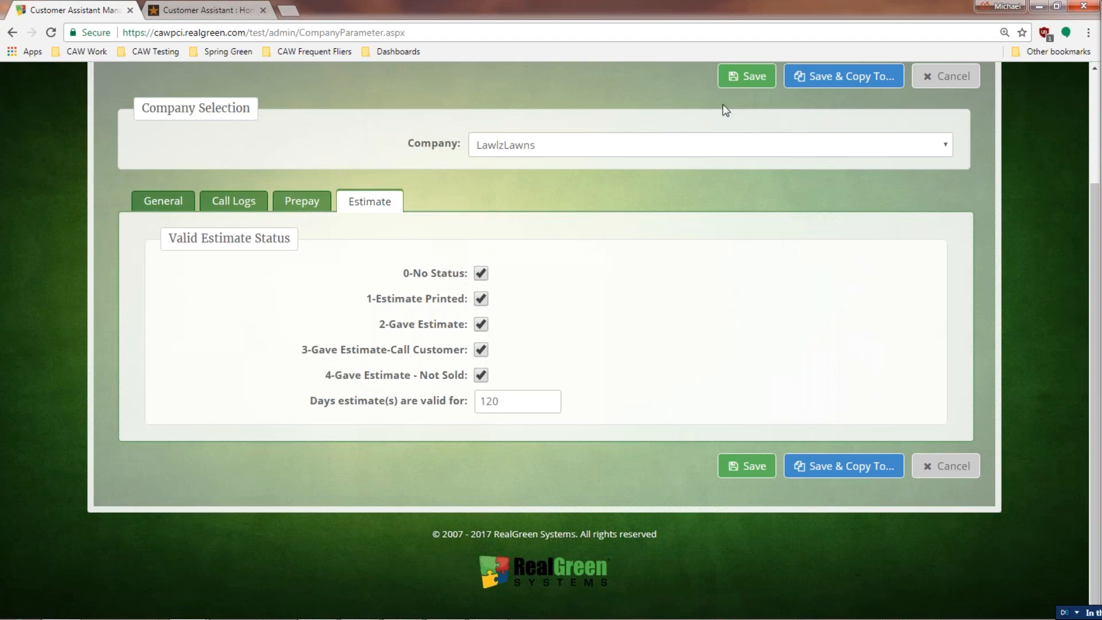
Step: Save the LawlzLawns company parameters and dismiss the success notice
click(735, 81)
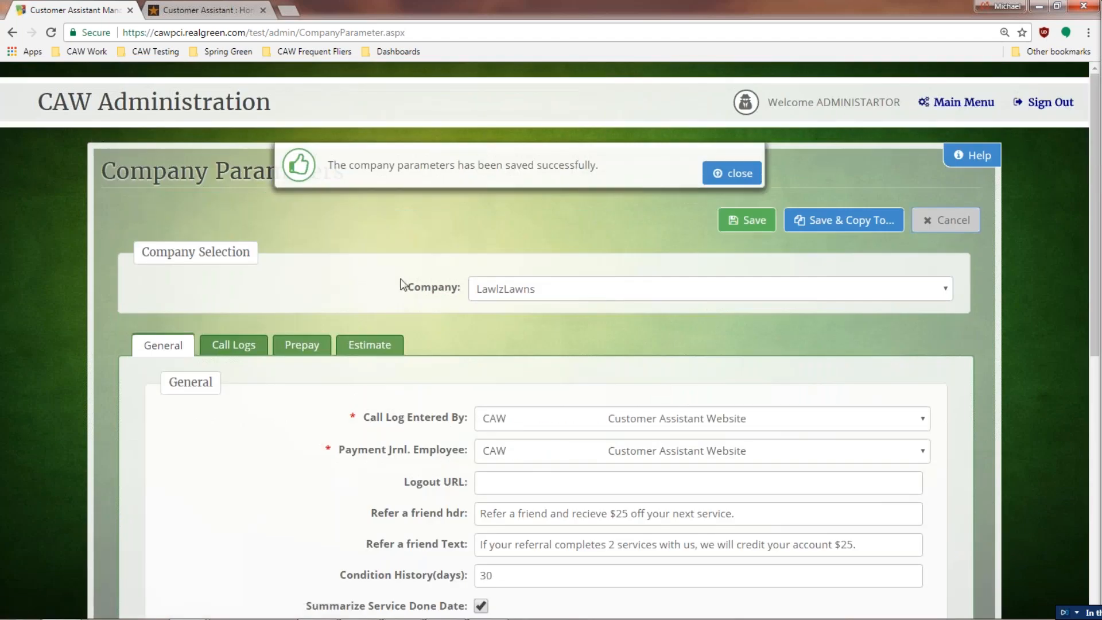
click(750, 179)
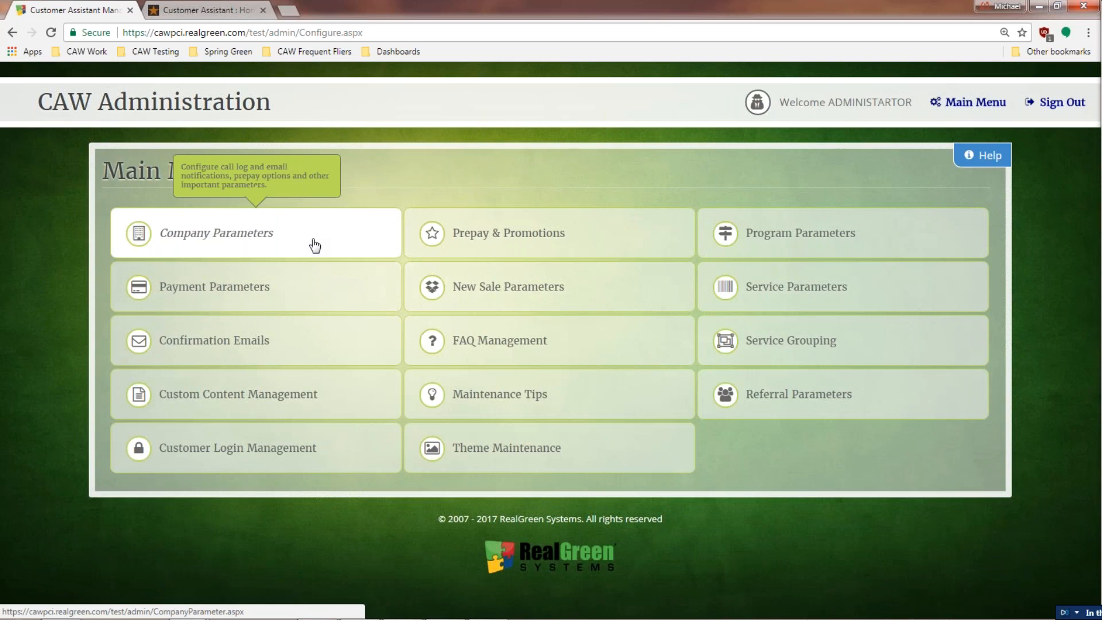
Step: Review LawlzLawns' Payment Parameters: Orbital gateway, four cards, 9 installments January to August
click(297, 298)
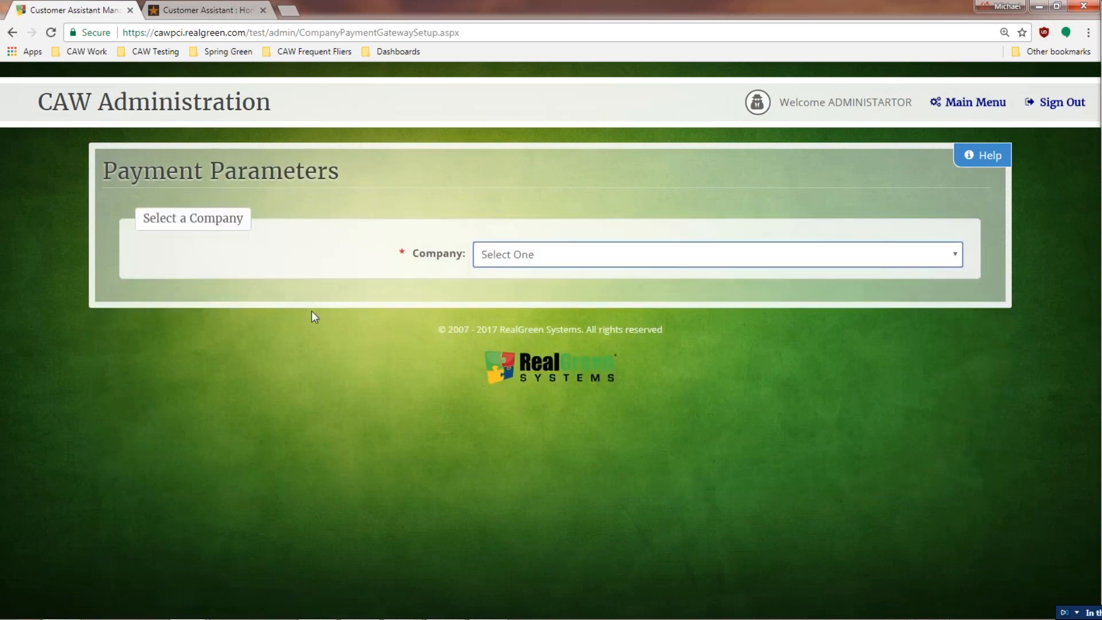
click(510, 254)
click(500, 299)
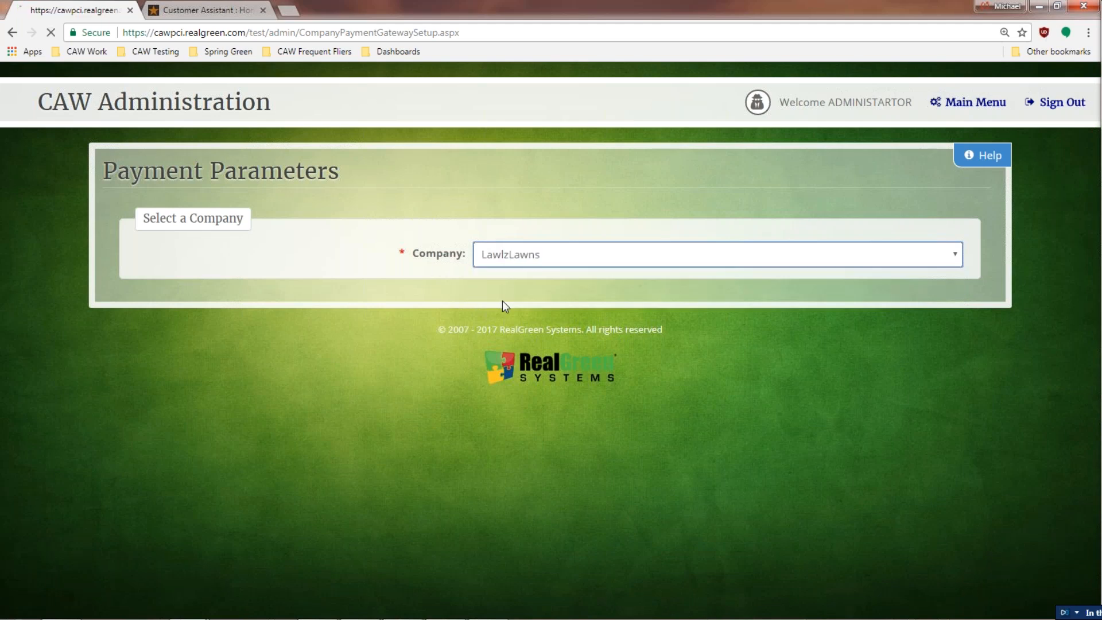
scroll(486, 349, down, 2)
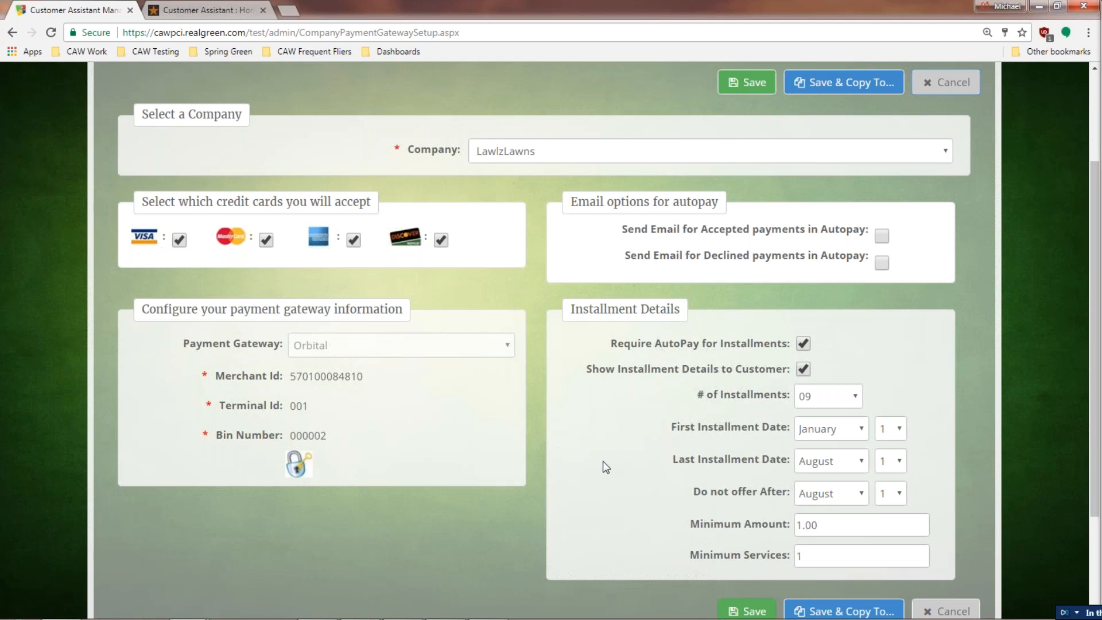
scroll(602, 457, up, 3)
Step: From the main menu, load LawlzLawns' Registration Confirmation email template in Confirmation Emails
click(971, 102)
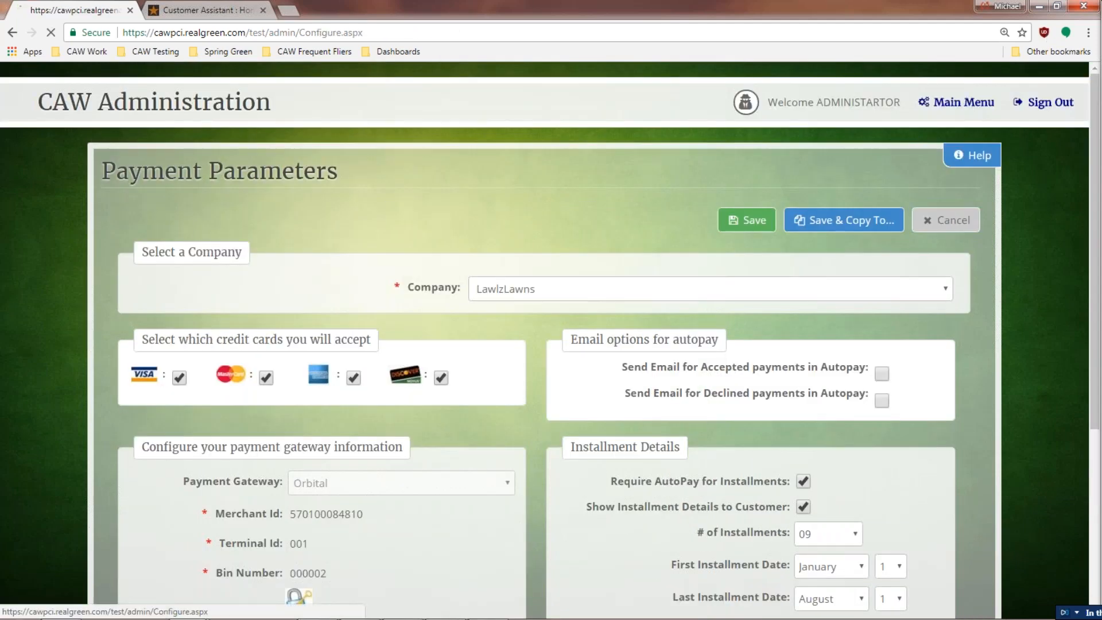
click(290, 341)
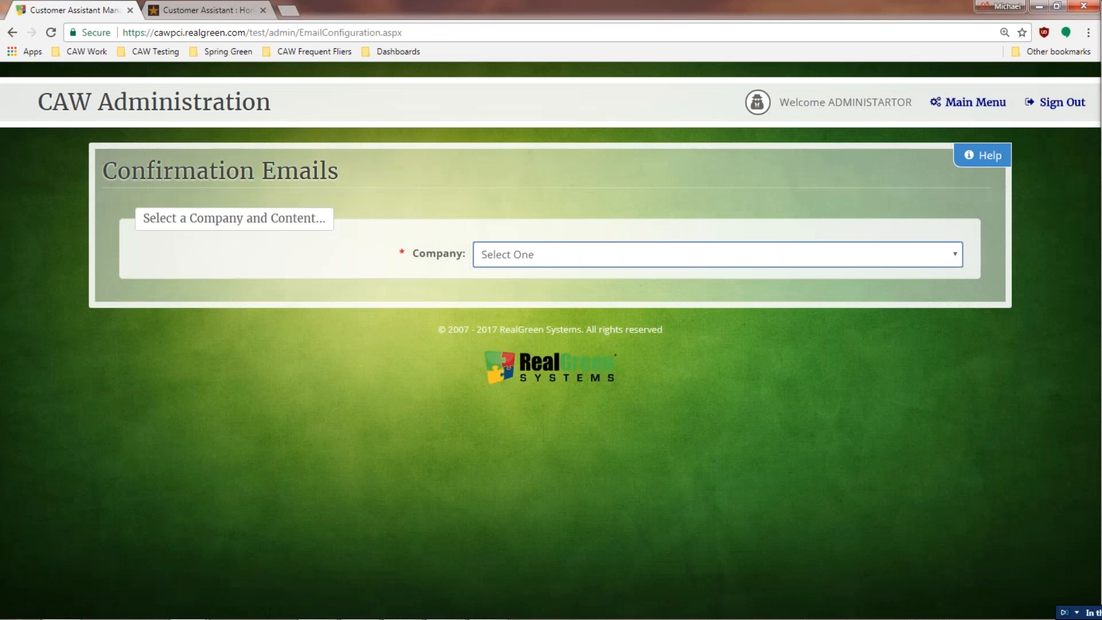
click(560, 254)
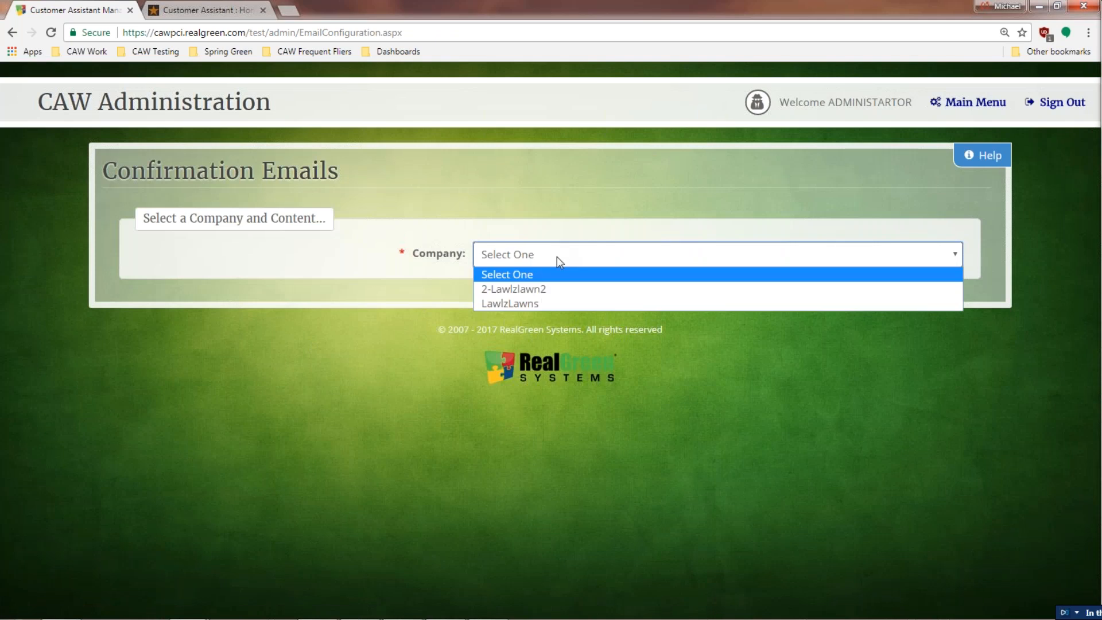
click(529, 307)
click(536, 288)
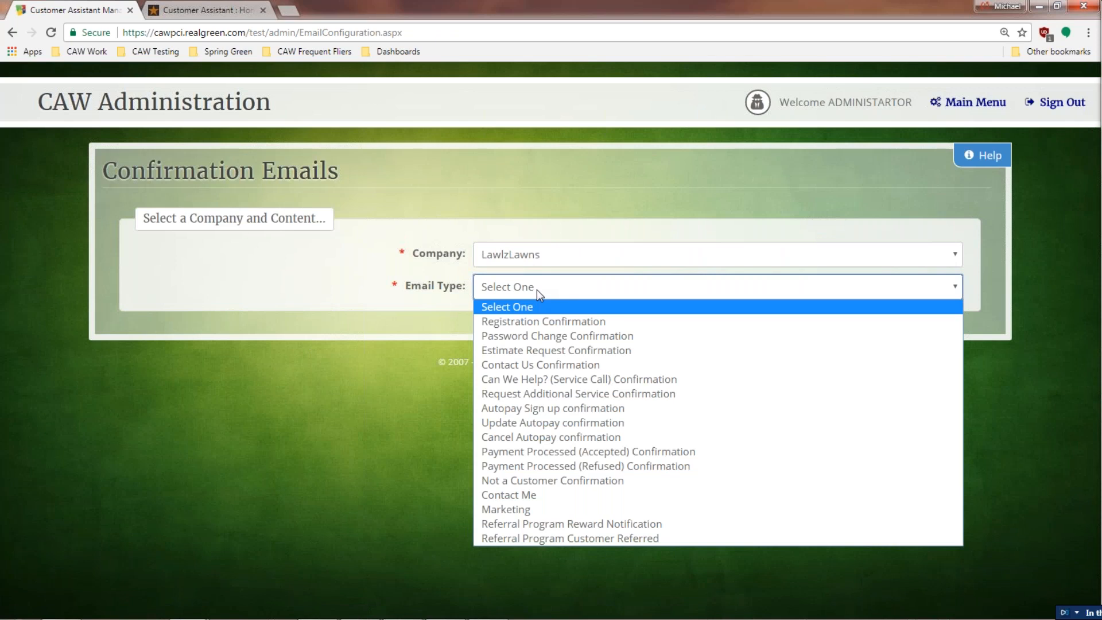
click(533, 320)
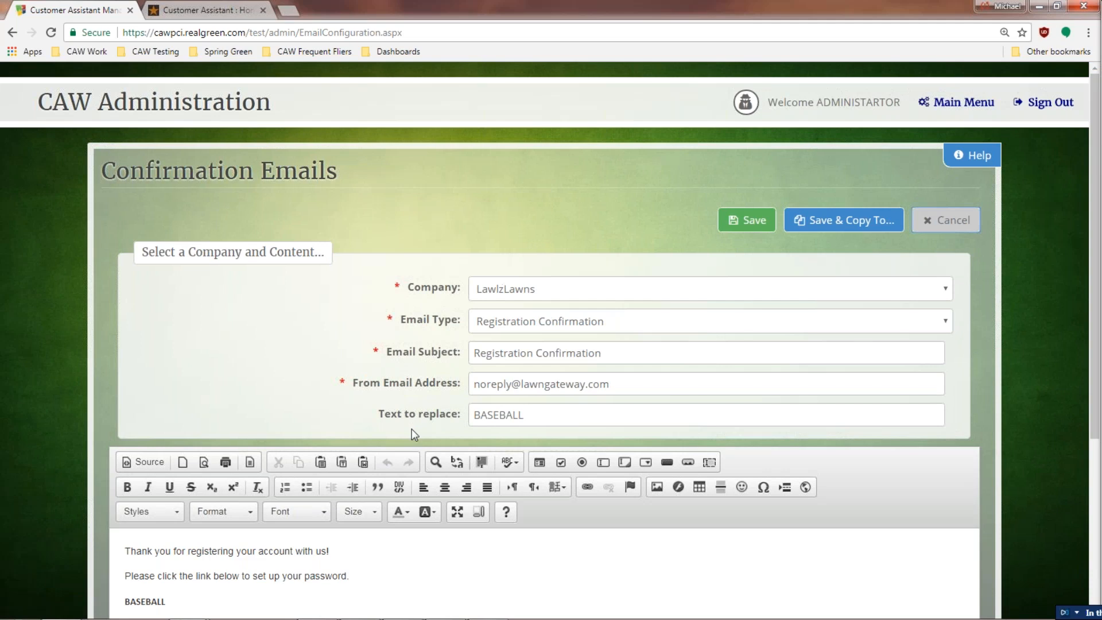
Step: Scroll through the Registration Confirmation email and cancel without changes
scroll(412, 397, down, 1)
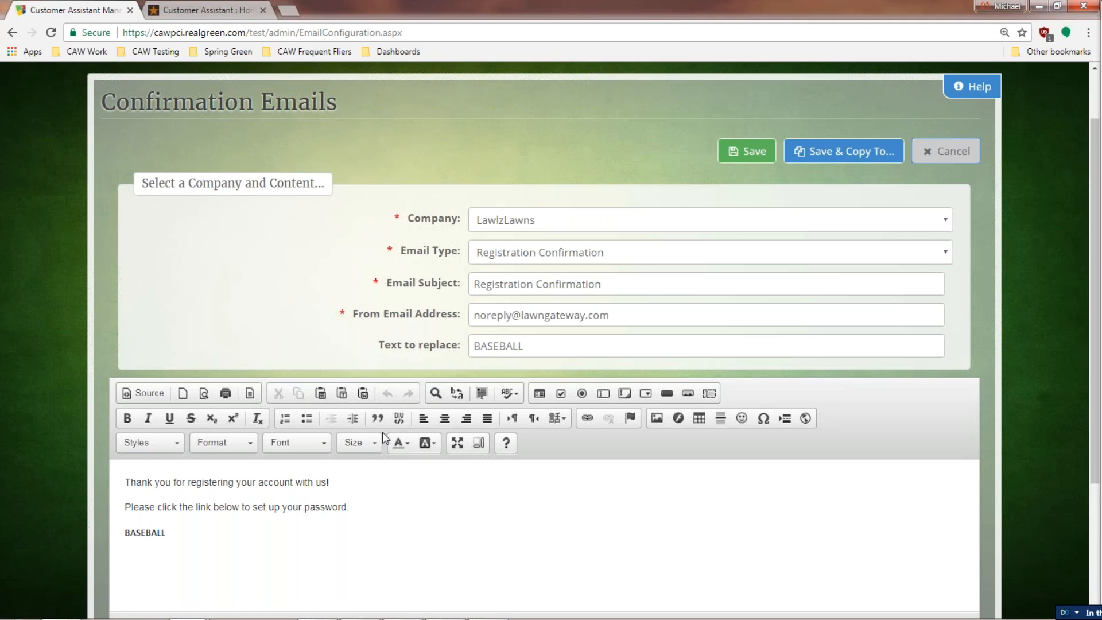
click(924, 151)
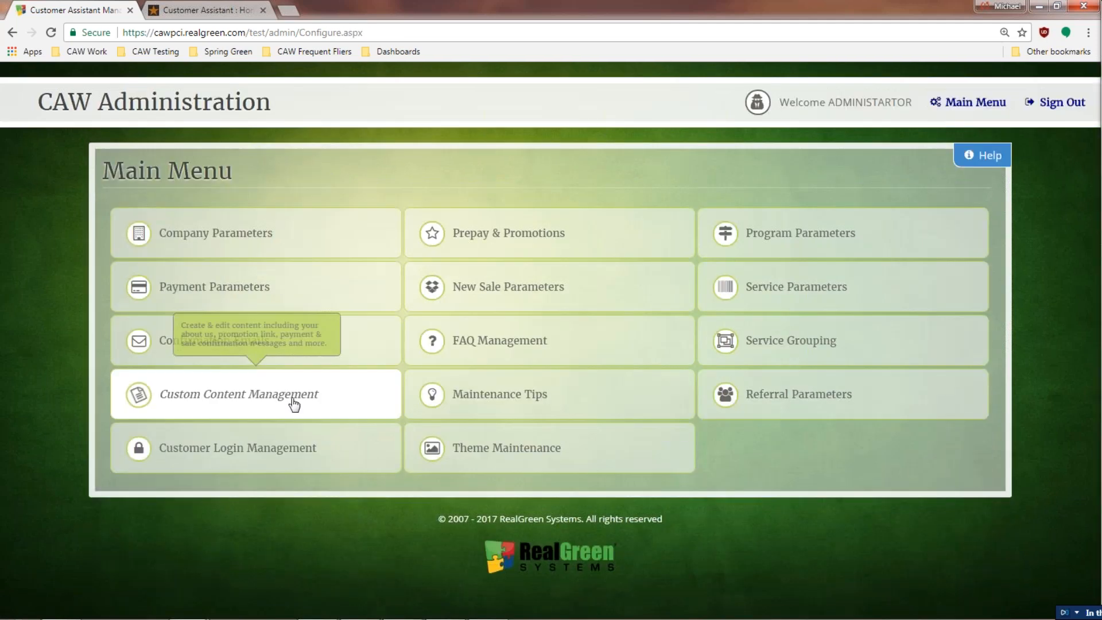
Step: Load LawlzLawns' About Us message in Custom Content Management
click(320, 412)
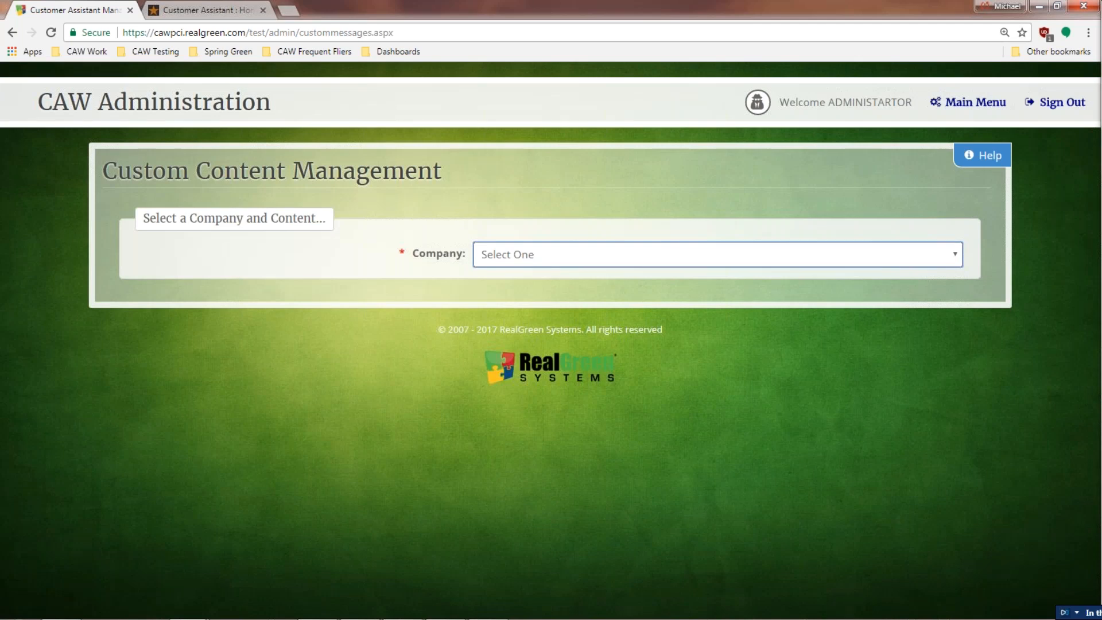
click(477, 258)
click(493, 305)
click(505, 322)
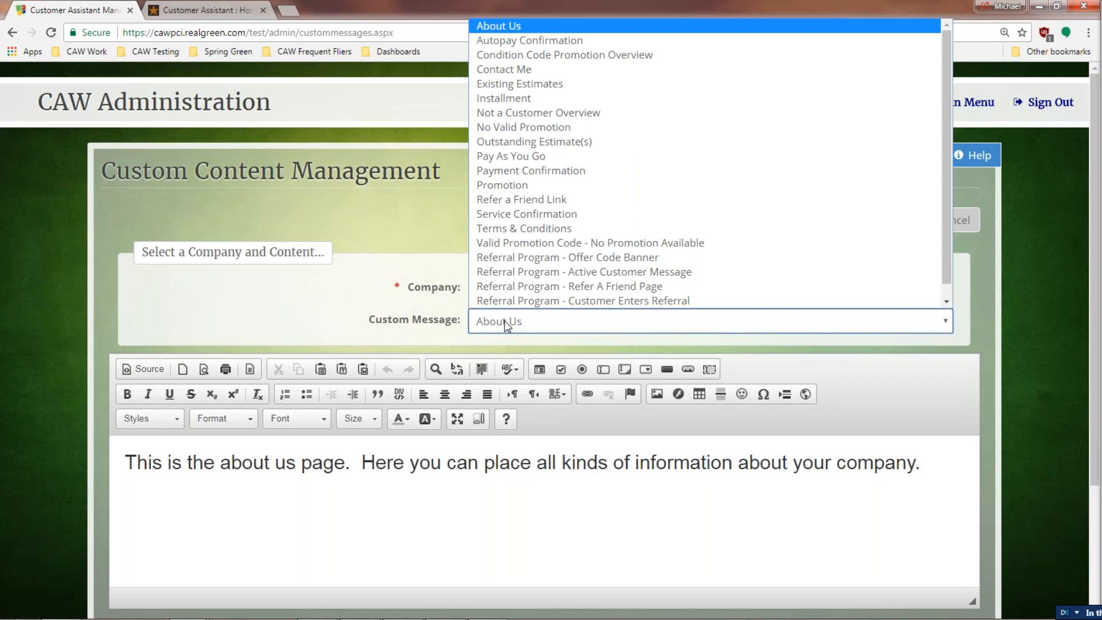
click(505, 325)
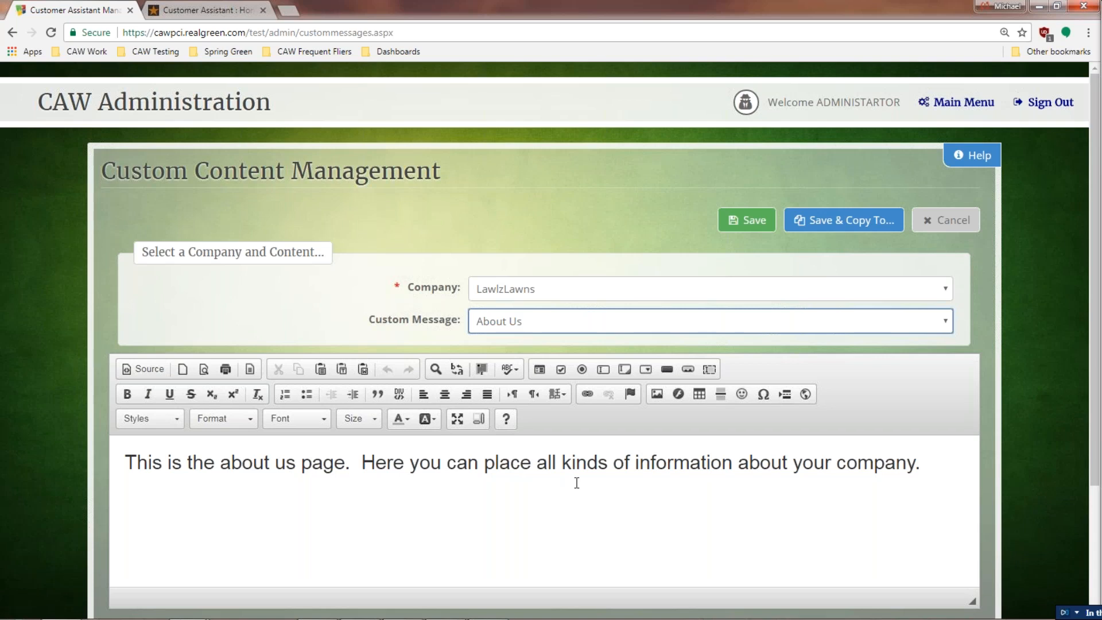
click(945, 325)
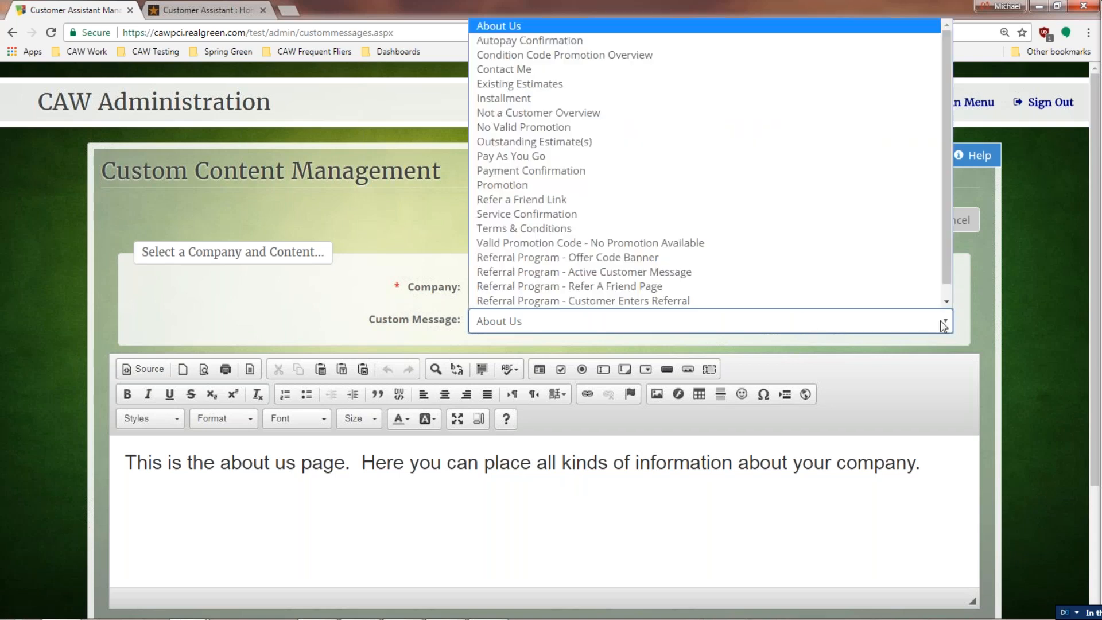
Step: View the Terms & Conditions message, then load the Promotion message with its Your Special Offer! image
click(647, 230)
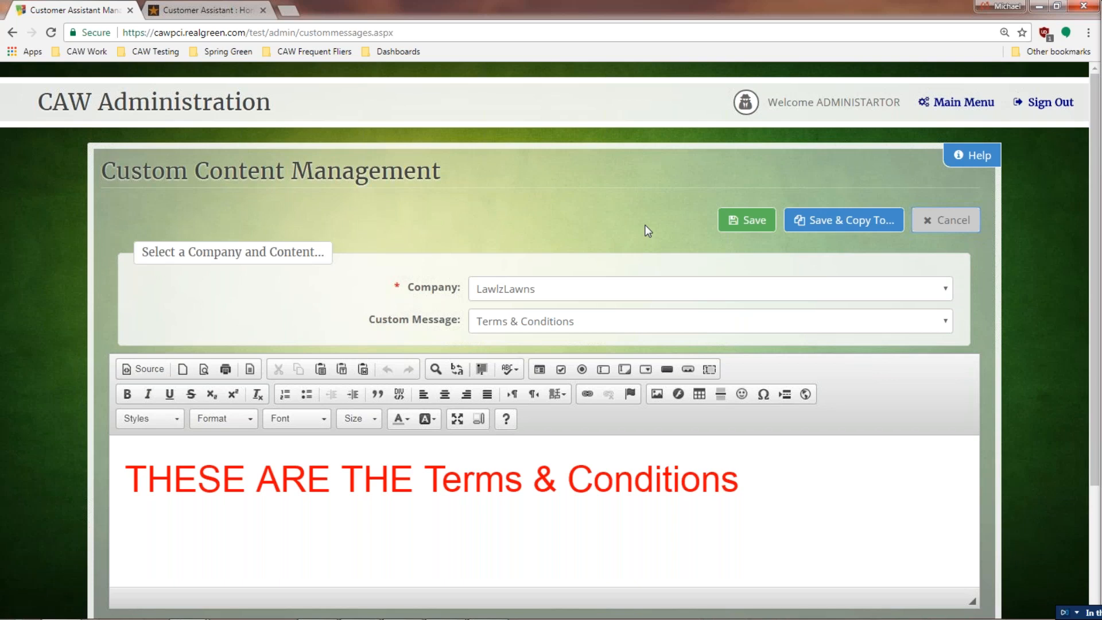
click(624, 325)
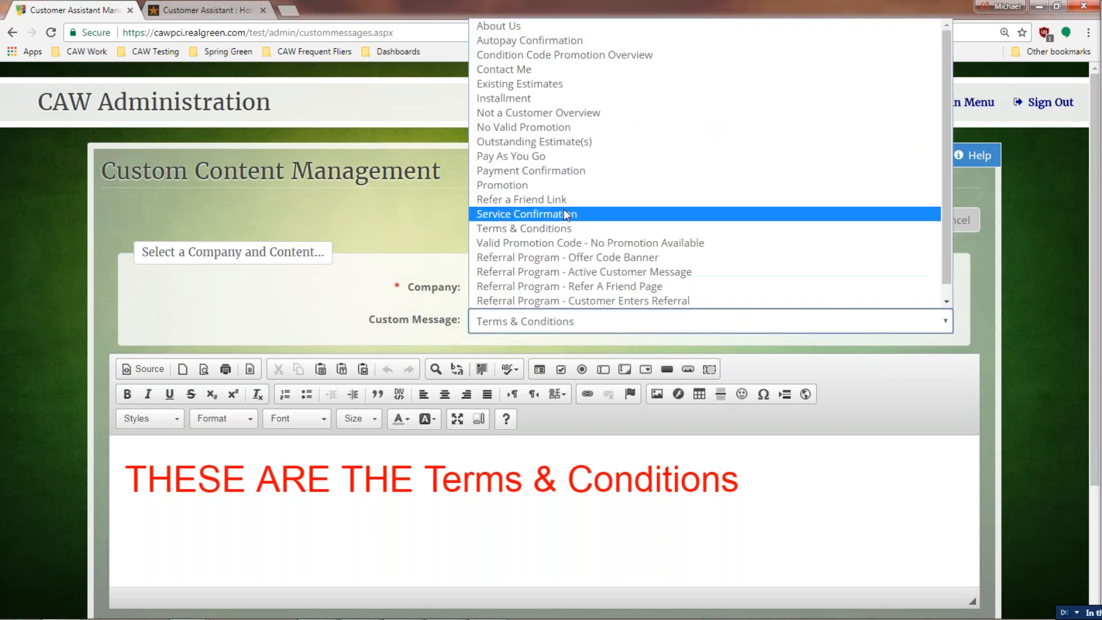
click(567, 187)
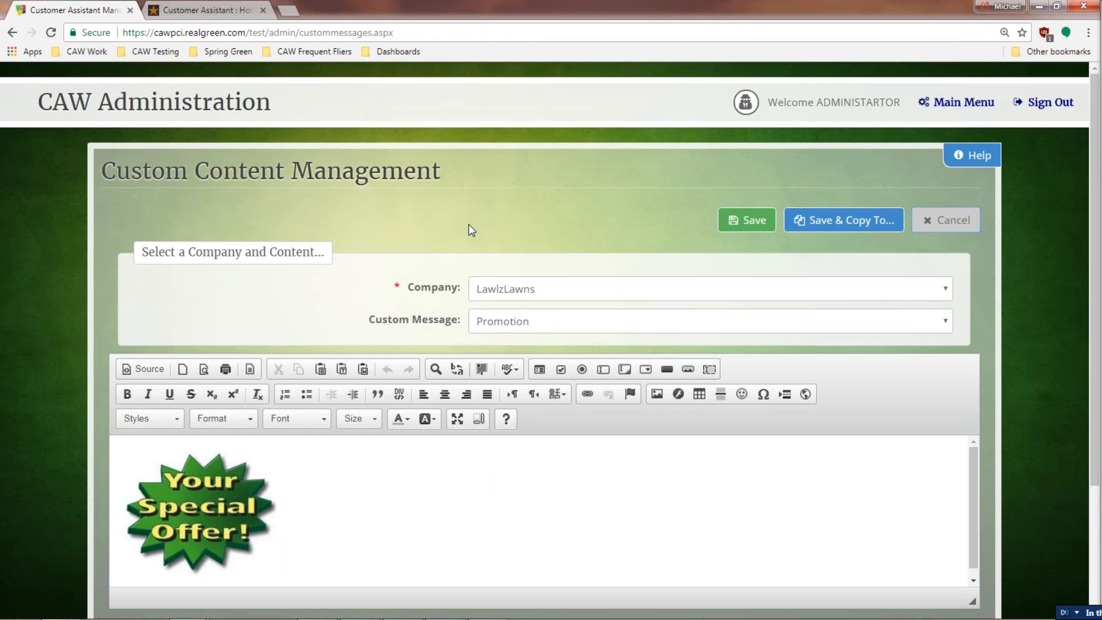
scroll(305, 437, down, 1)
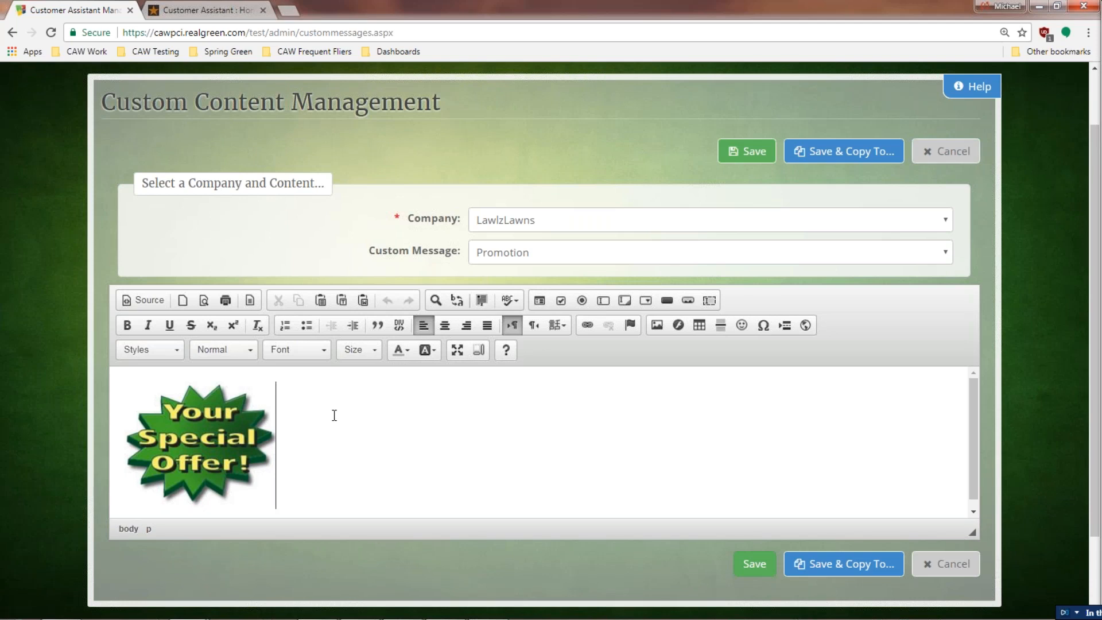
Step: Inspect the image Upload, Image Info and server browser options, then cancel leaving the image unchanged
click(658, 326)
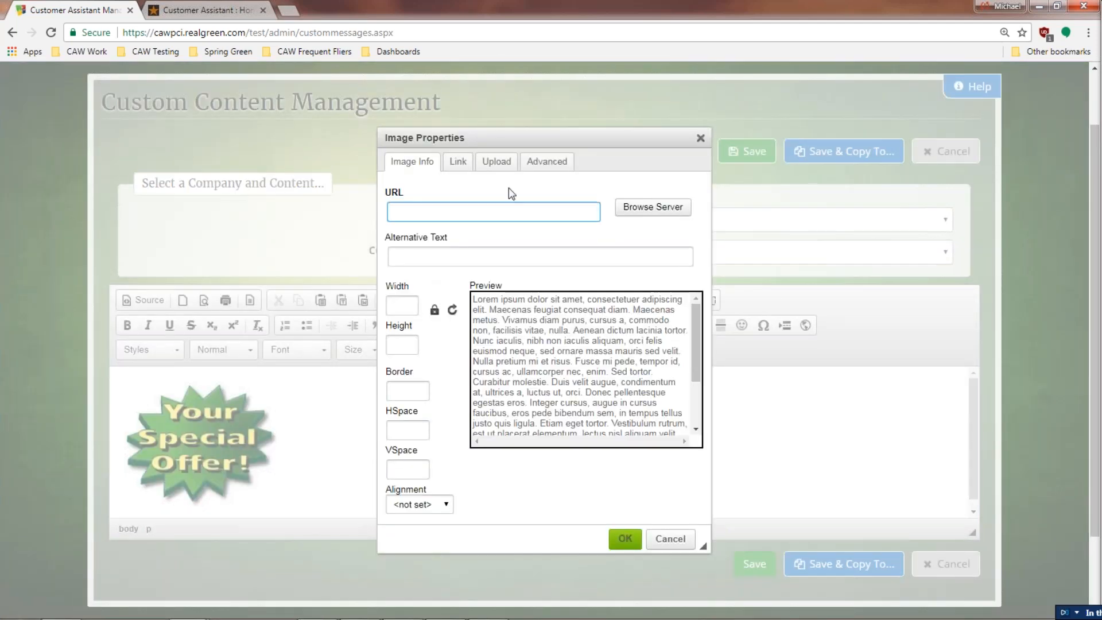
click(502, 165)
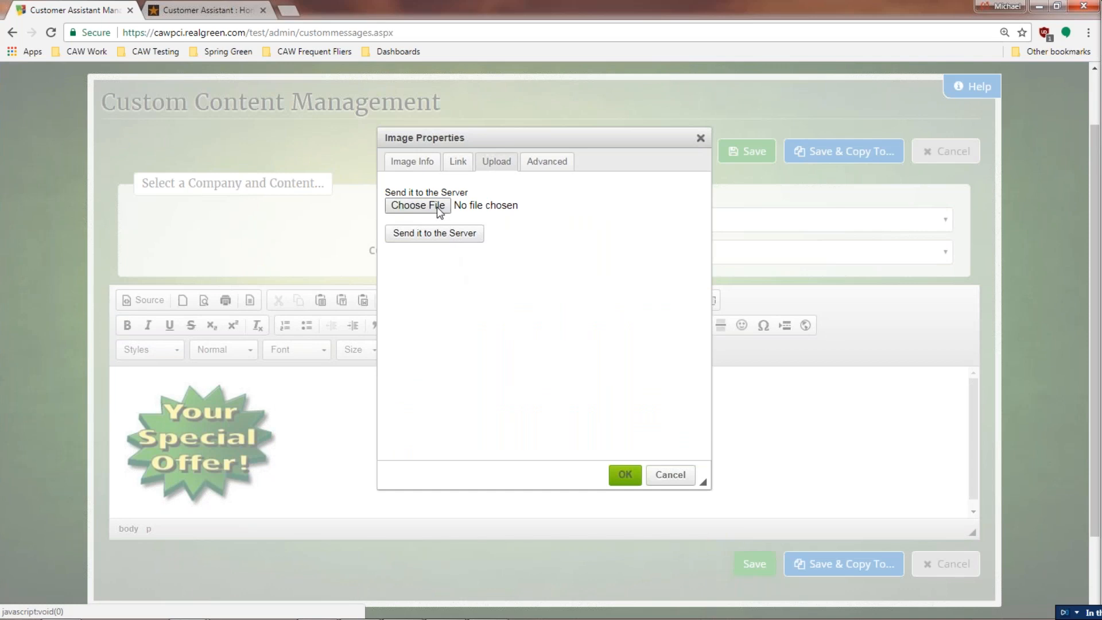
click(412, 162)
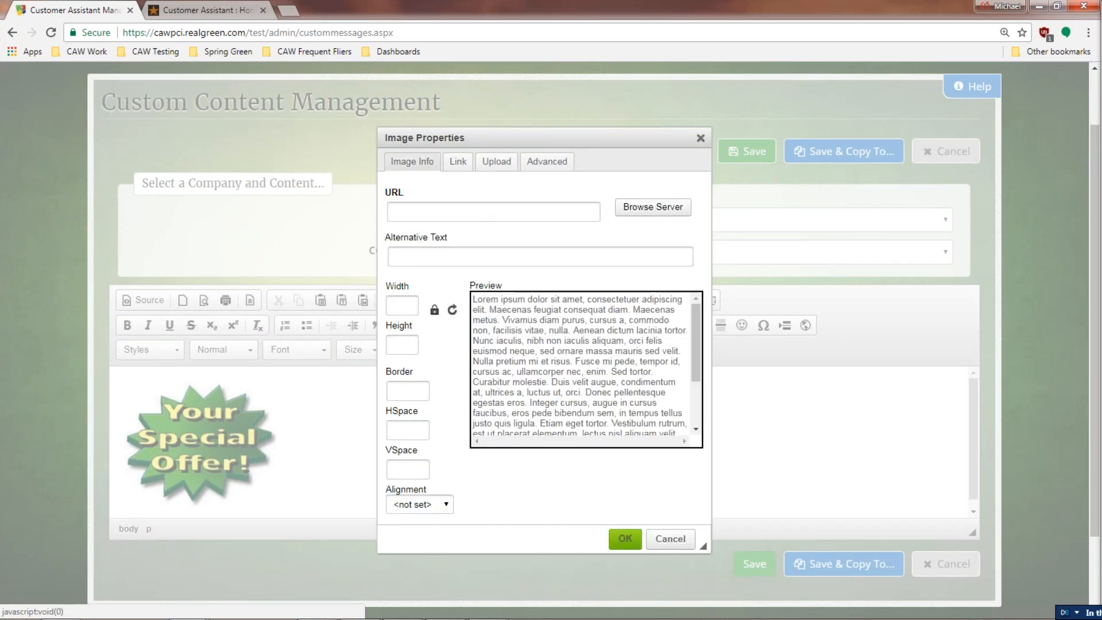
click(643, 212)
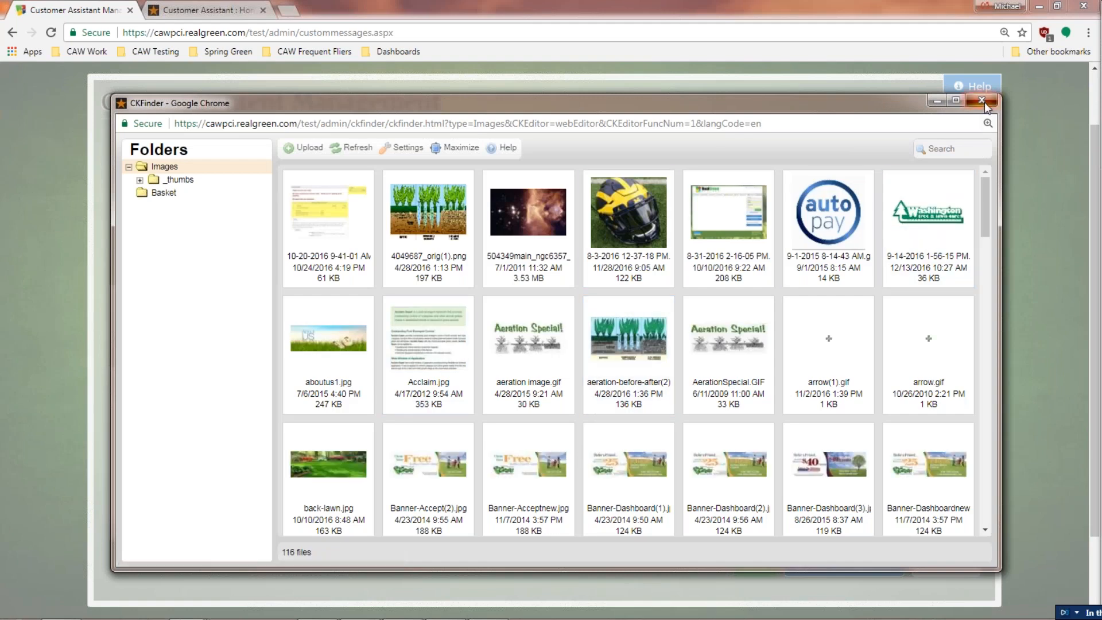
click(984, 102)
click(670, 536)
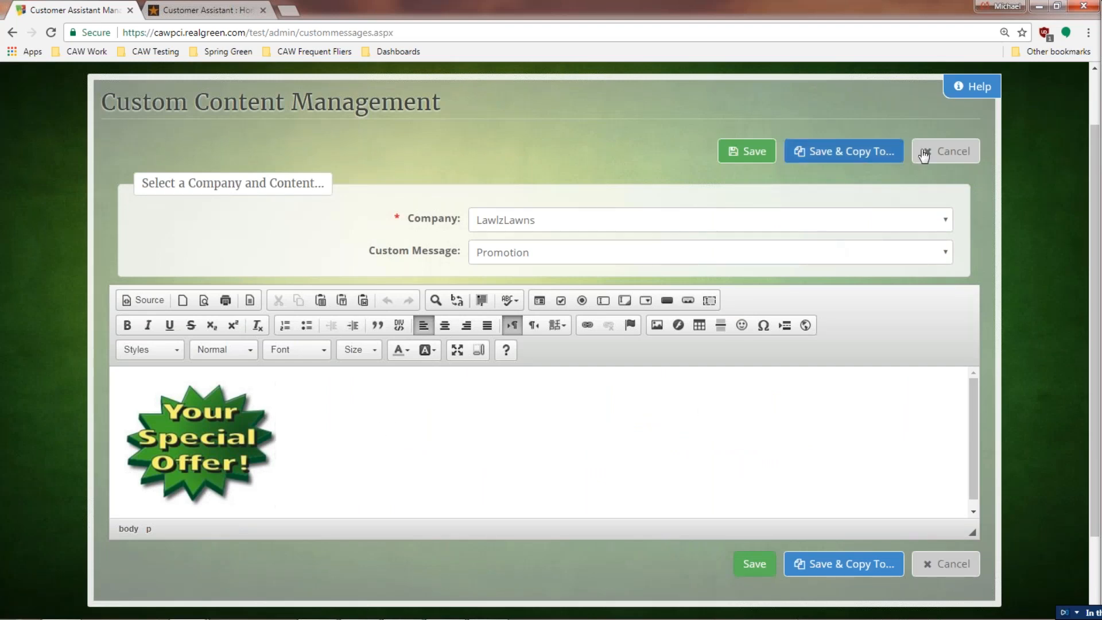
Step: Leave the content editor, open Customer Login Management, and glance at the customer's portal account details
click(948, 152)
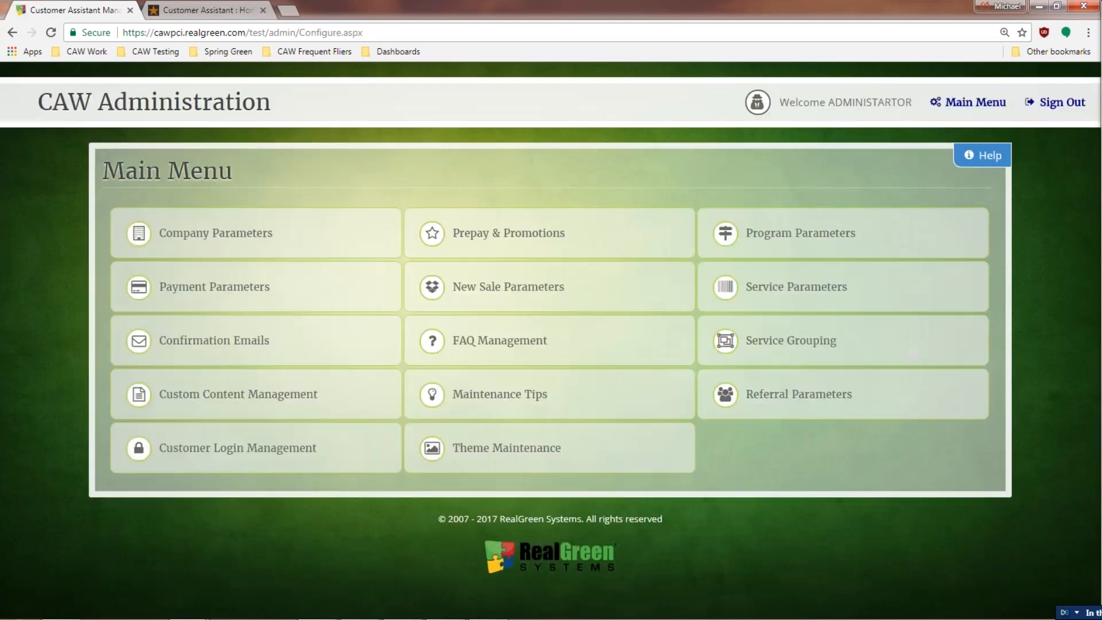
click(270, 450)
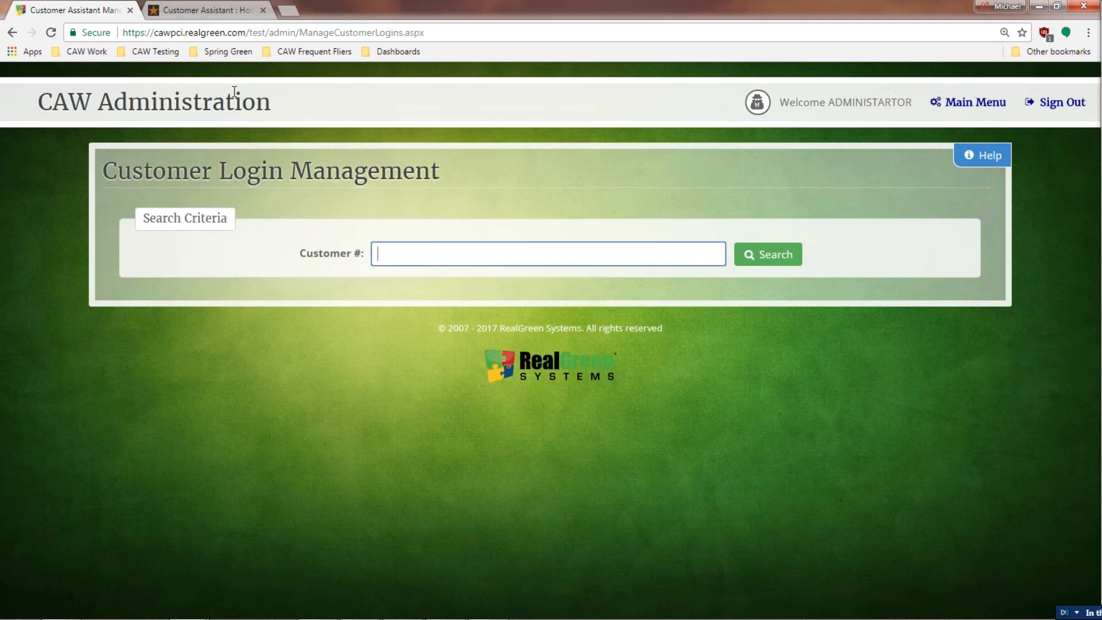
click(244, 10)
click(786, 94)
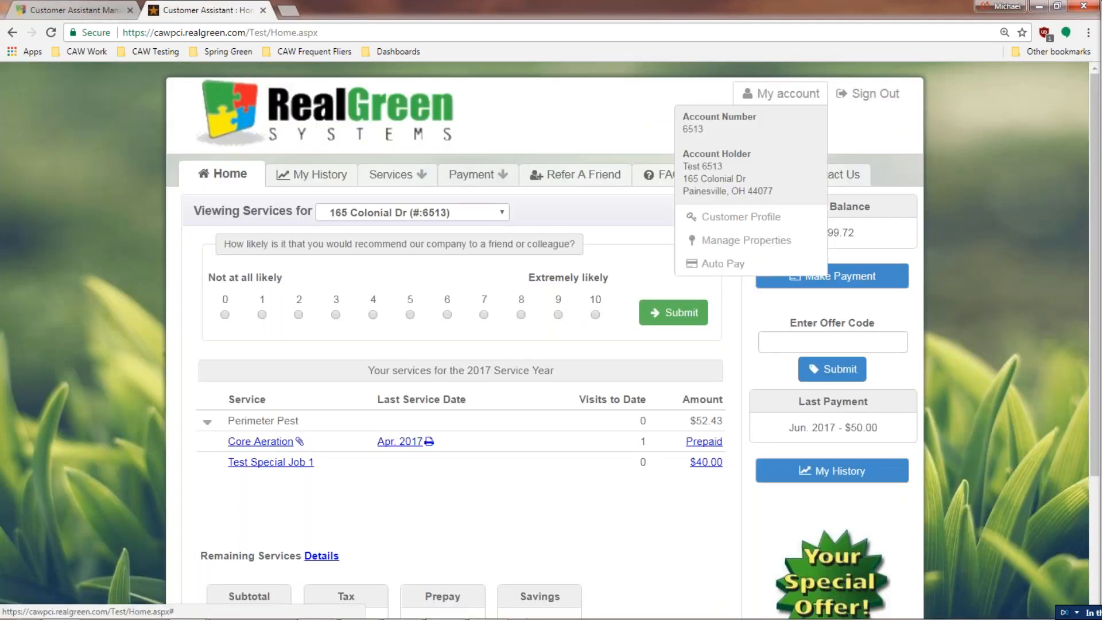
click(86, 10)
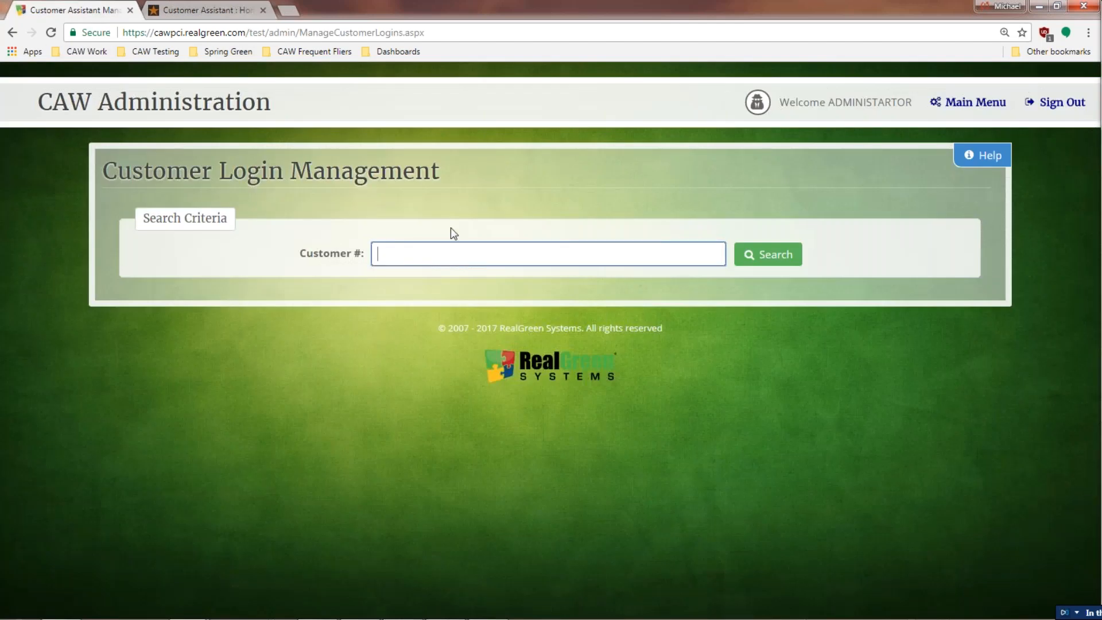
Step: Search for the test customer by customer number and log in to the portal as them
click(461, 252)
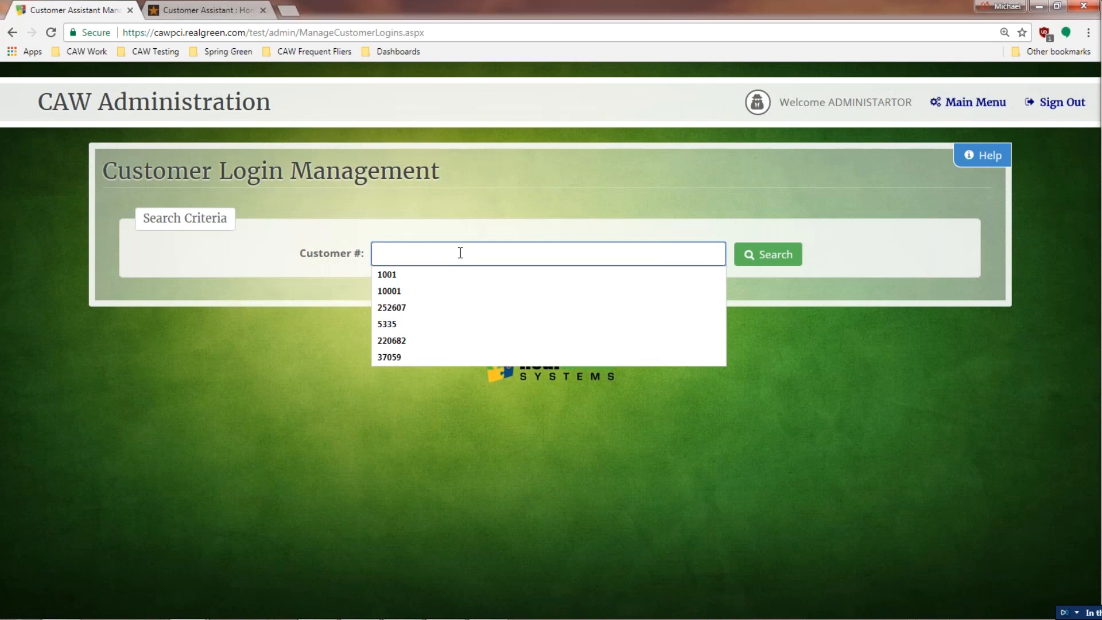
text(6513)
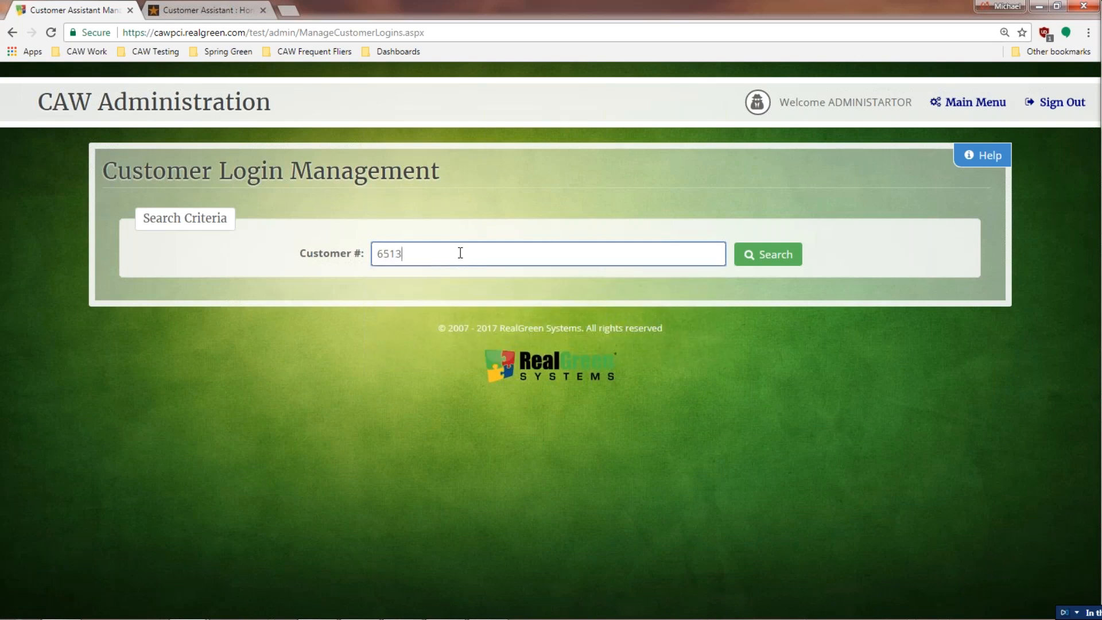
click(752, 262)
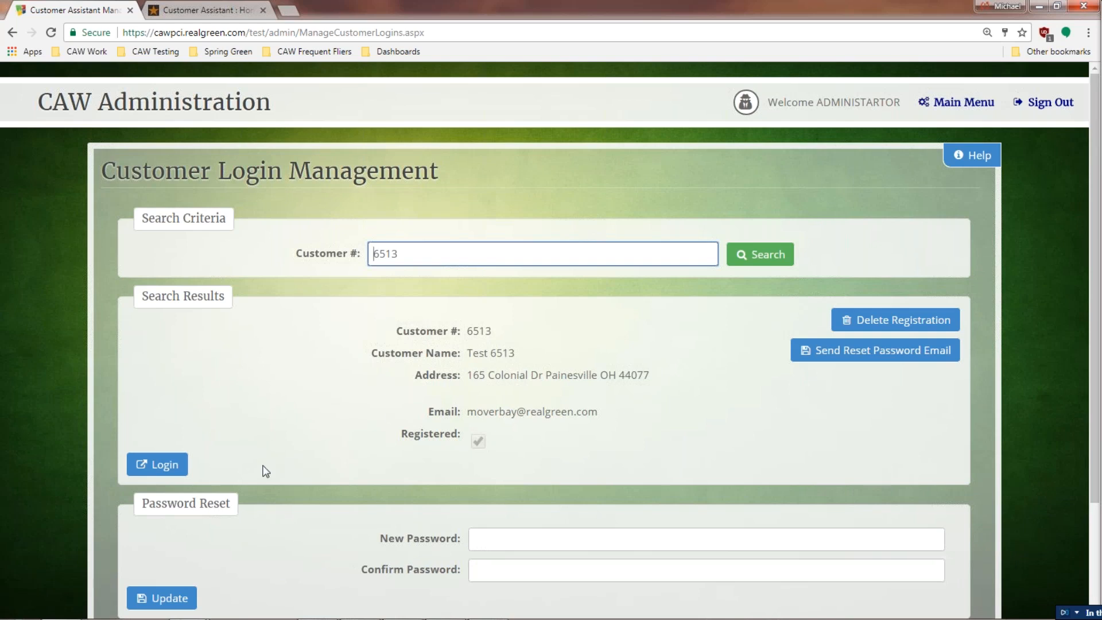
click(186, 476)
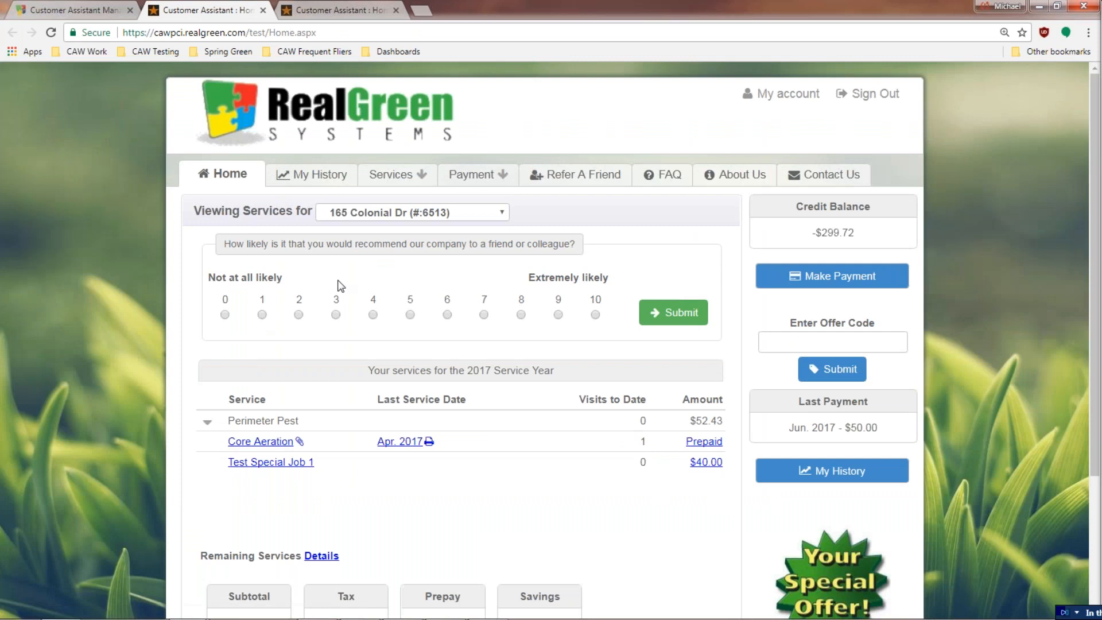
Step: Browse the customer portal's About Us, Refer A Friend and Home pages
click(396, 10)
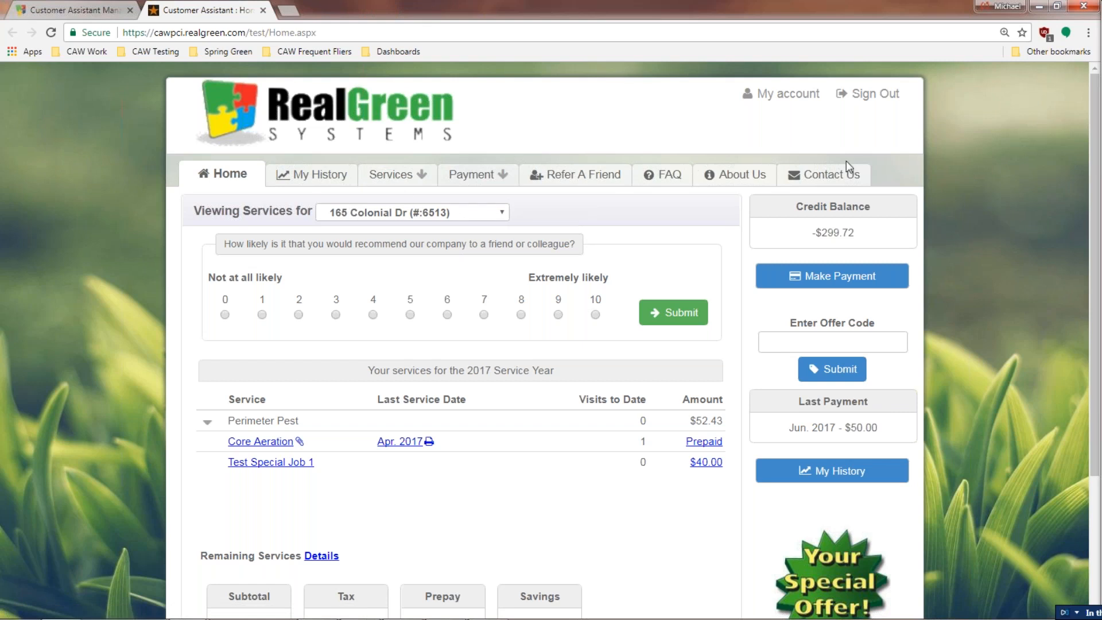
click(733, 177)
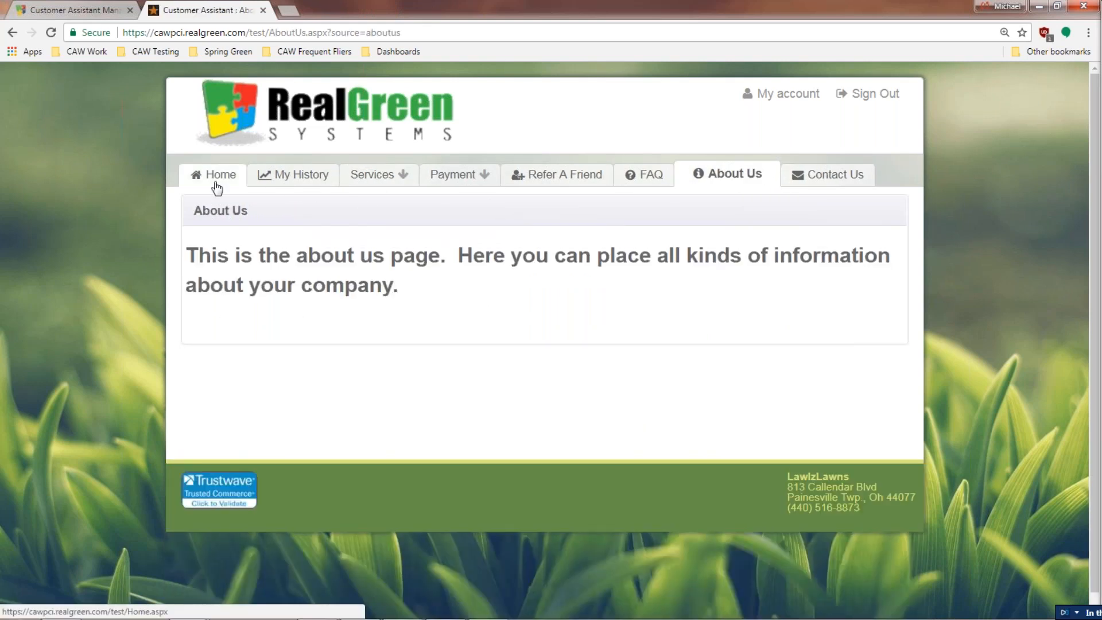
click(540, 180)
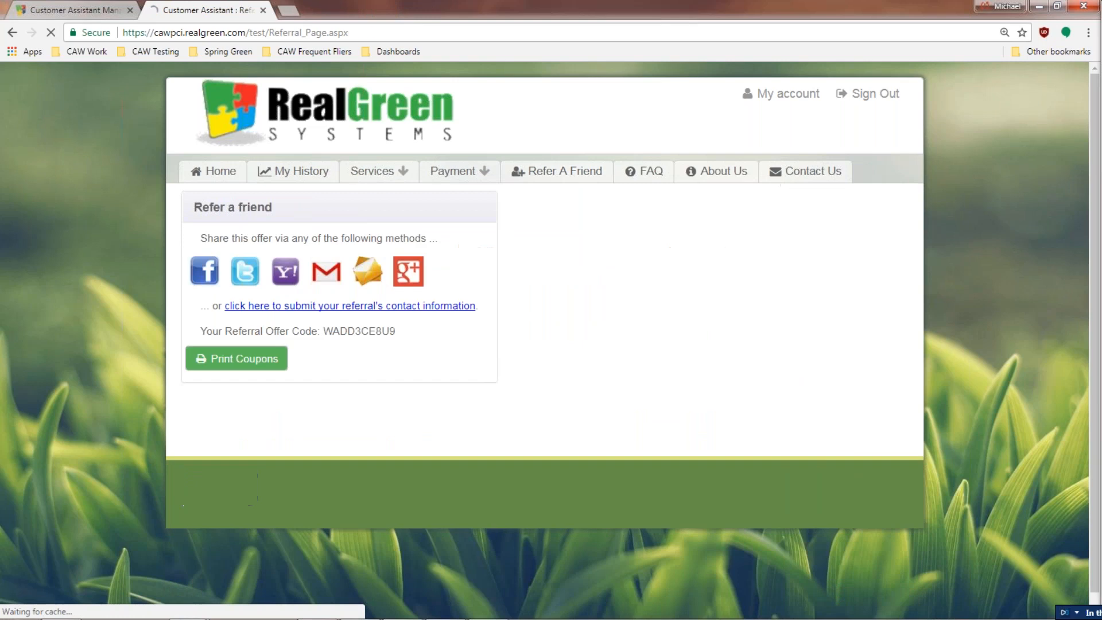
click(240, 181)
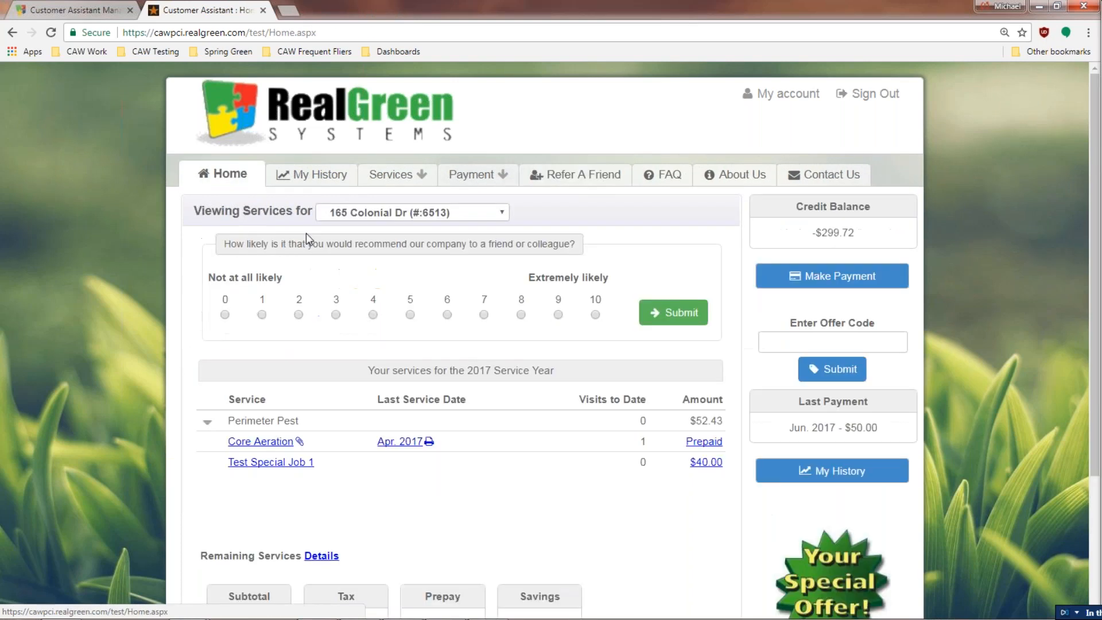
scroll(529, 444, down, 1)
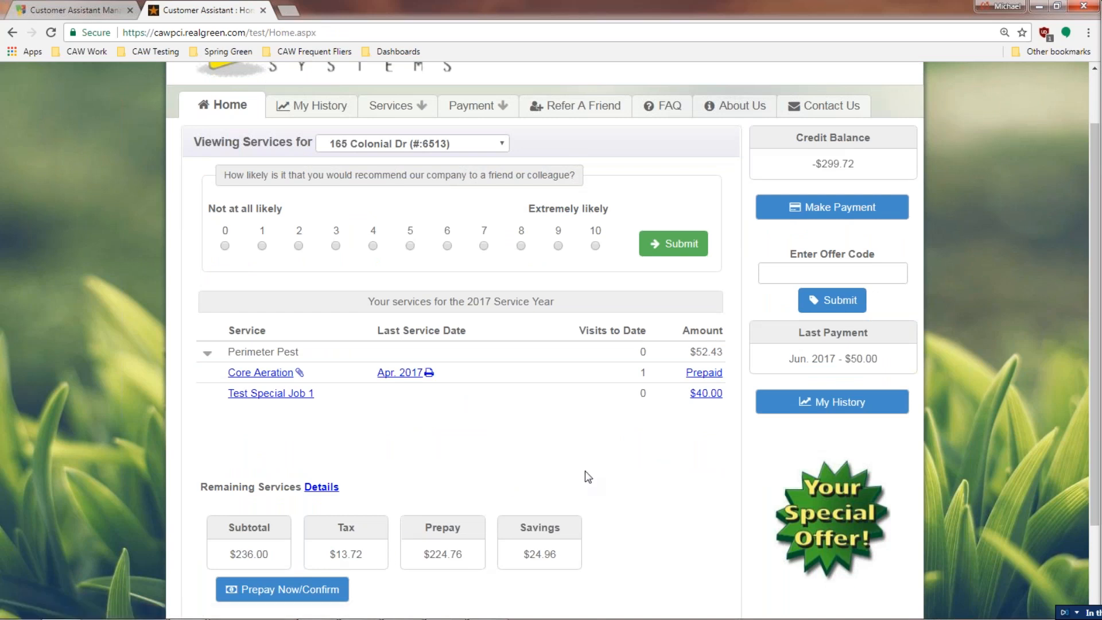
scroll(505, 437, up, 2)
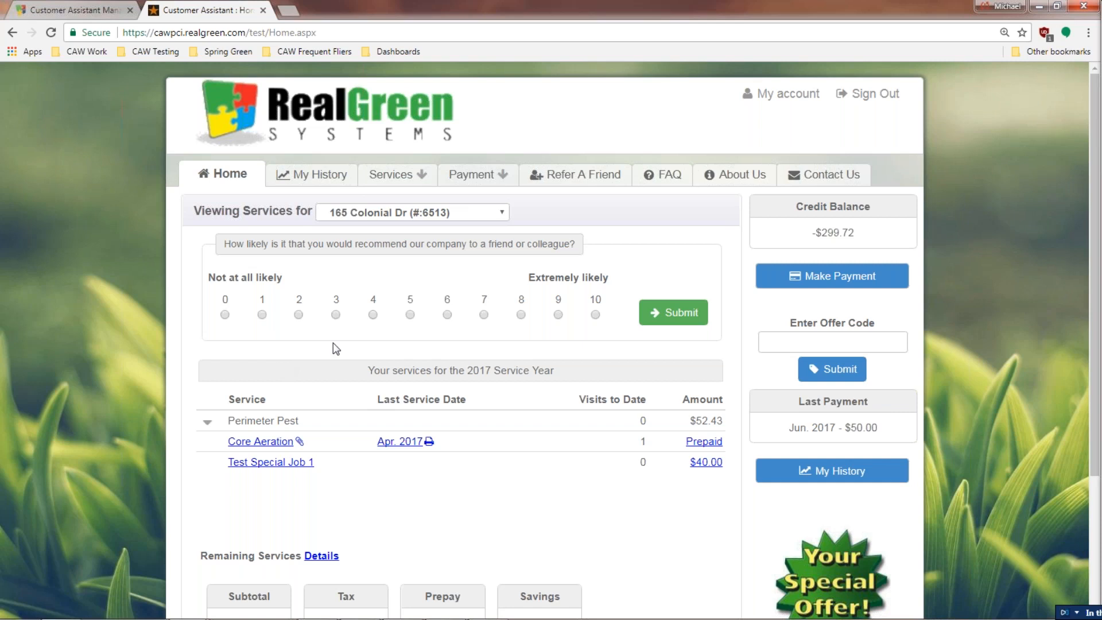
click(80, 10)
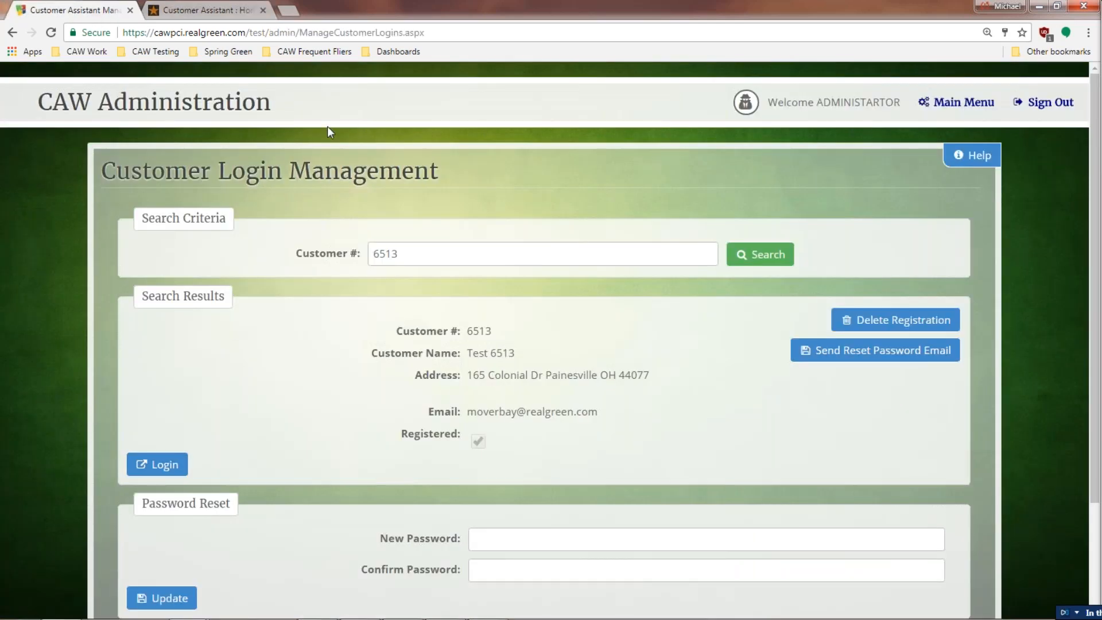
Step: Open Prepay & Promotions from the main menu and select the NAC Upsell Test promotion
click(948, 104)
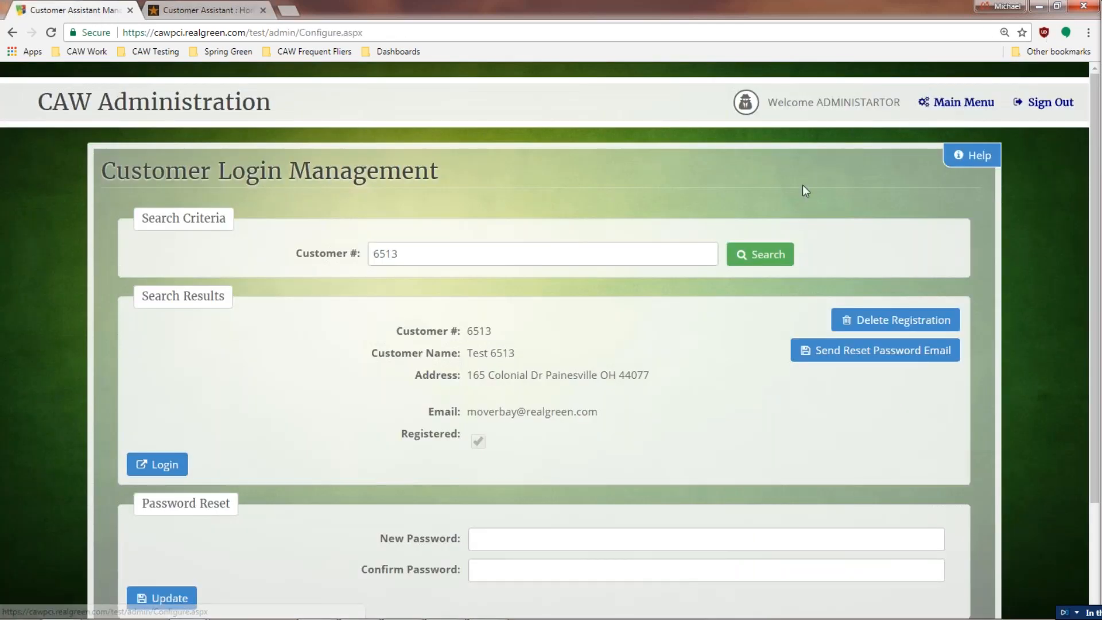
click(526, 246)
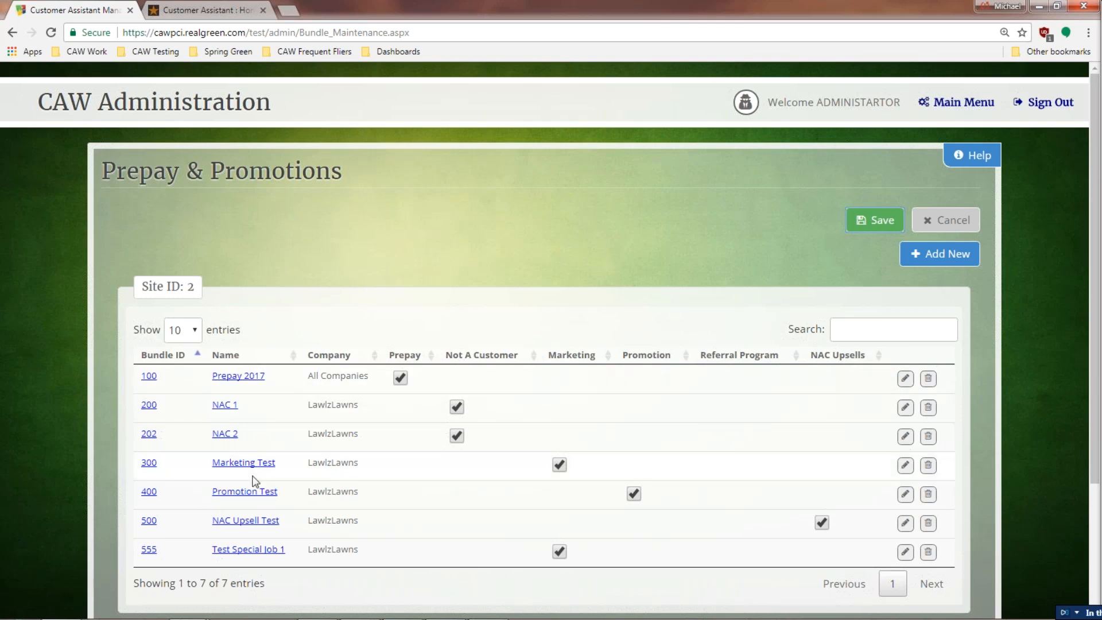
click(245, 525)
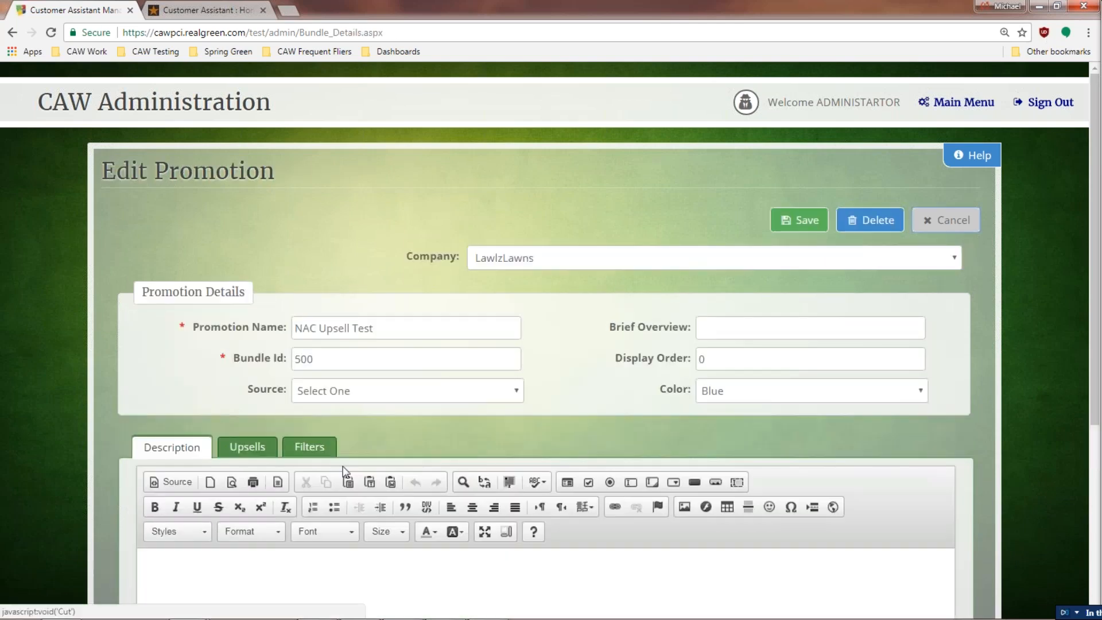
Step: Try Web Site/Organic and another promotion source, and keep Blue as the promotion colour
scroll(431, 462, down, 2)
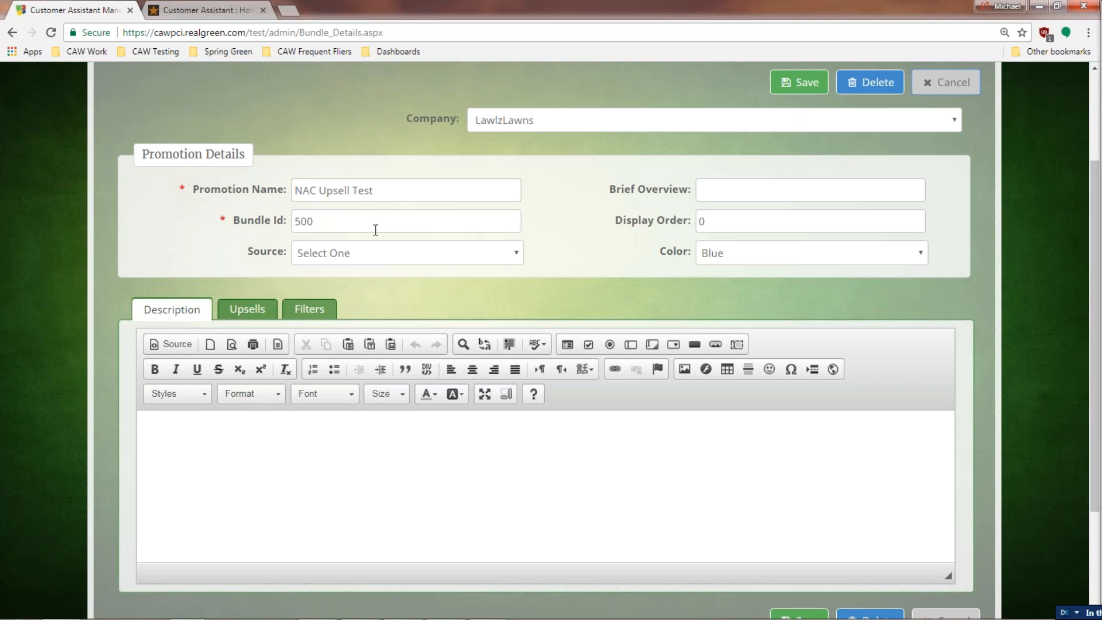
click(507, 254)
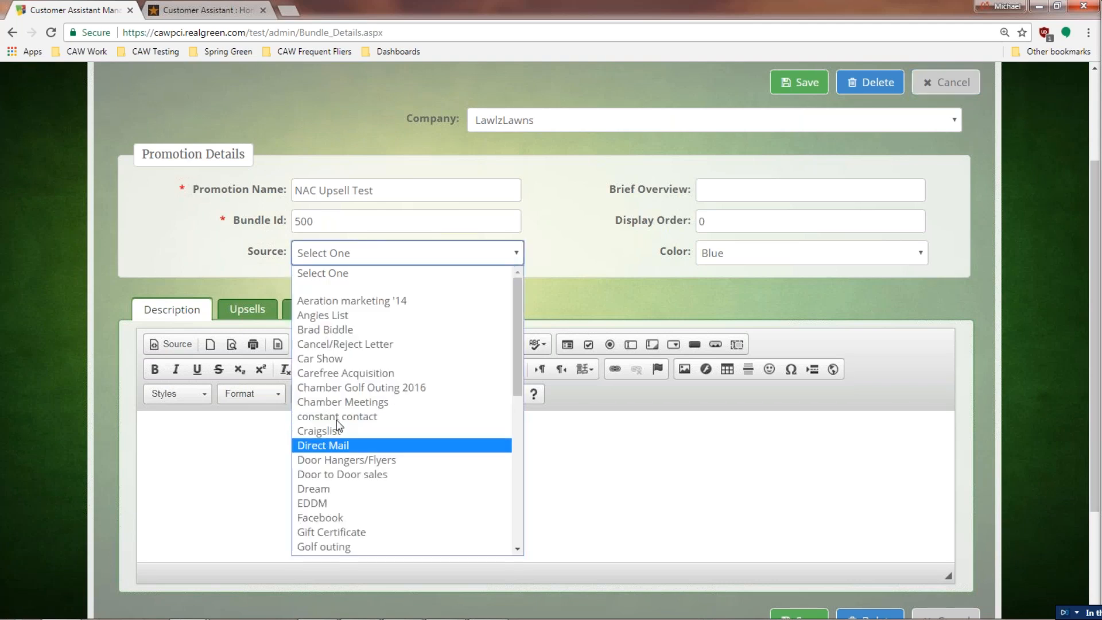
scroll(336, 488, down, 5)
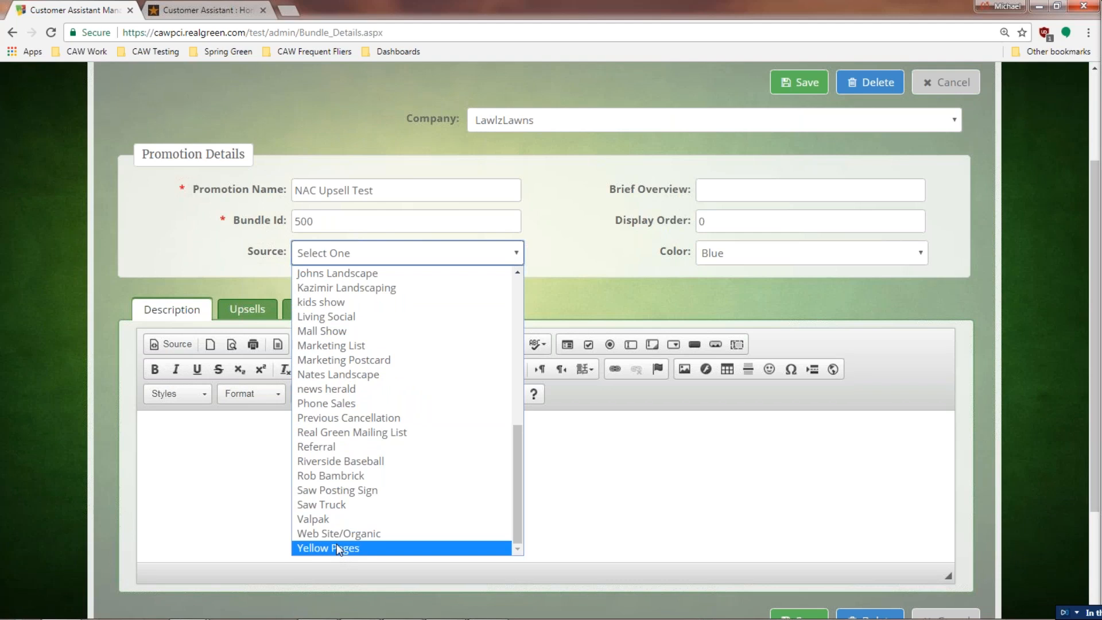
click(337, 534)
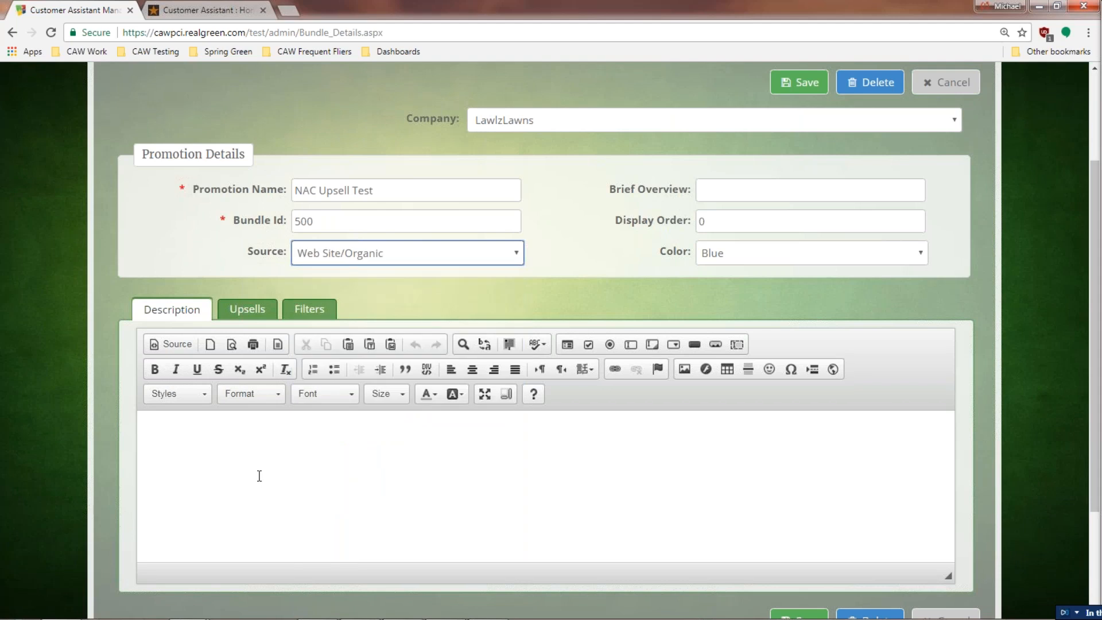
click(418, 253)
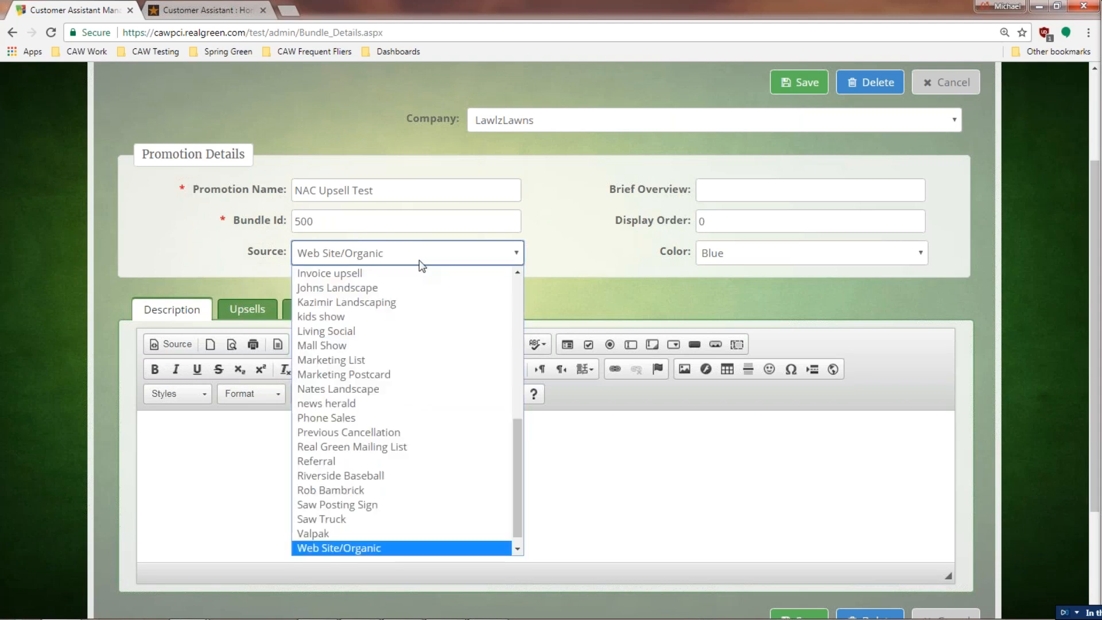
click(354, 365)
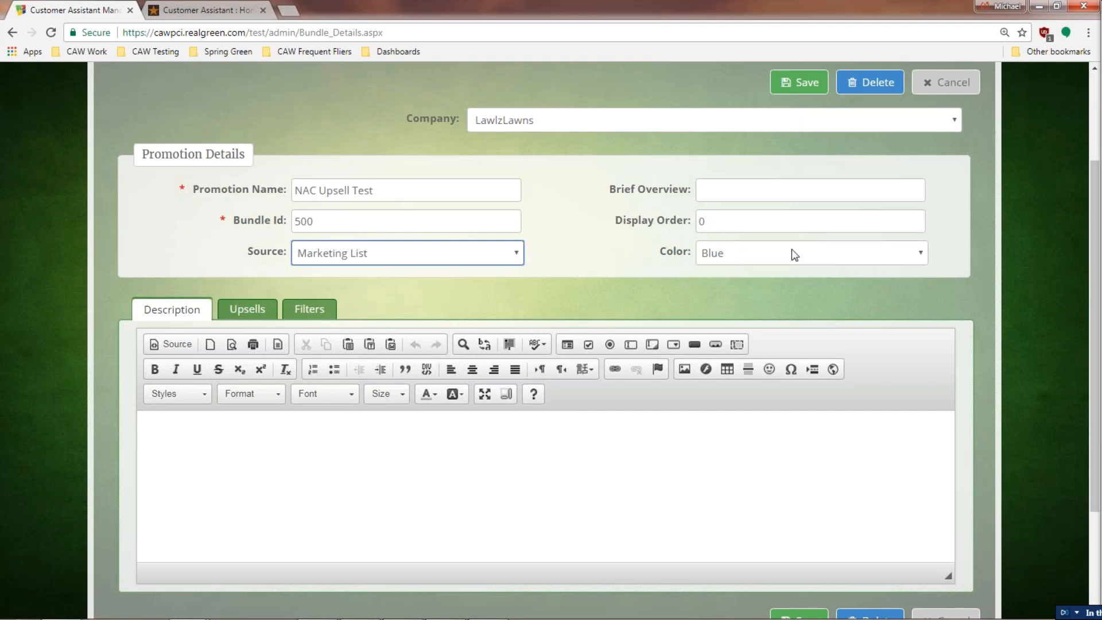
click(918, 251)
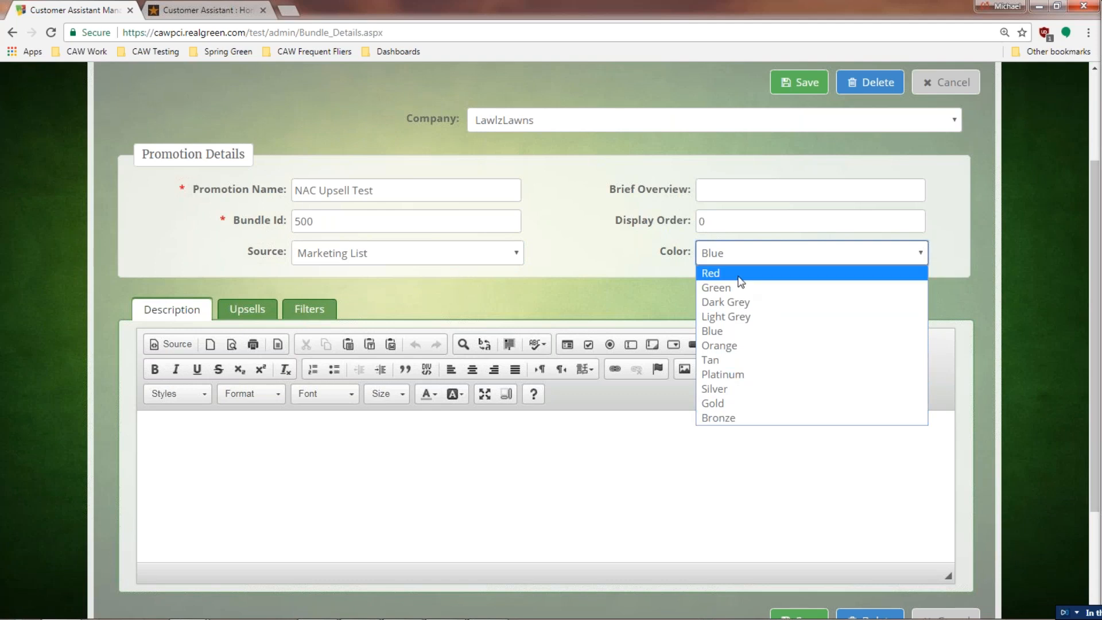
click(741, 333)
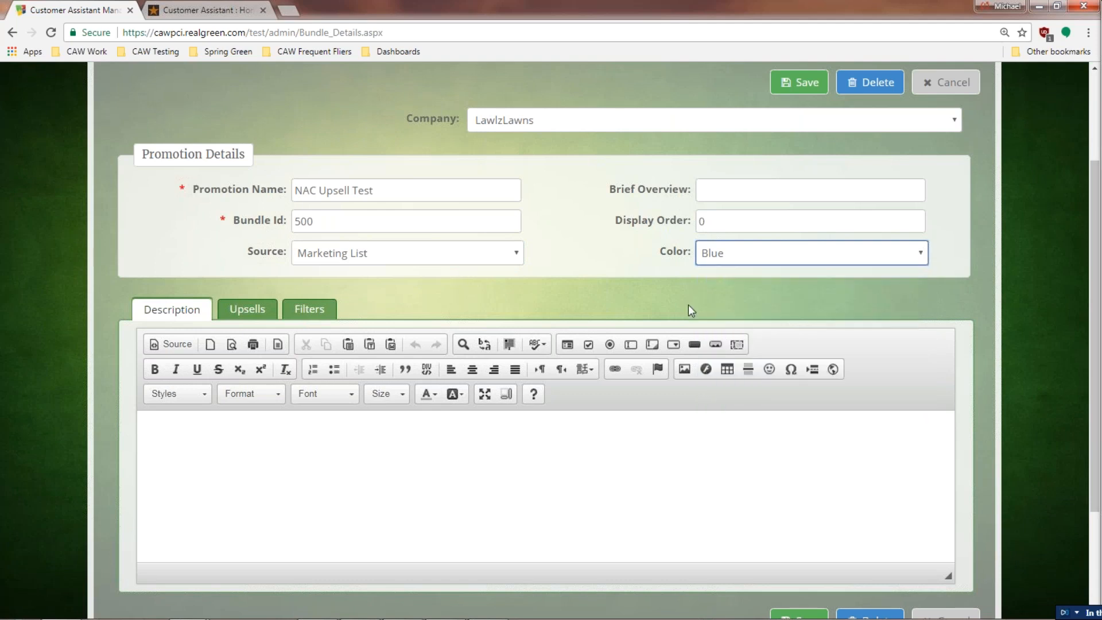
Step: Check the description and Core Aeration upsell, then cancel and leave without saving
click(233, 452)
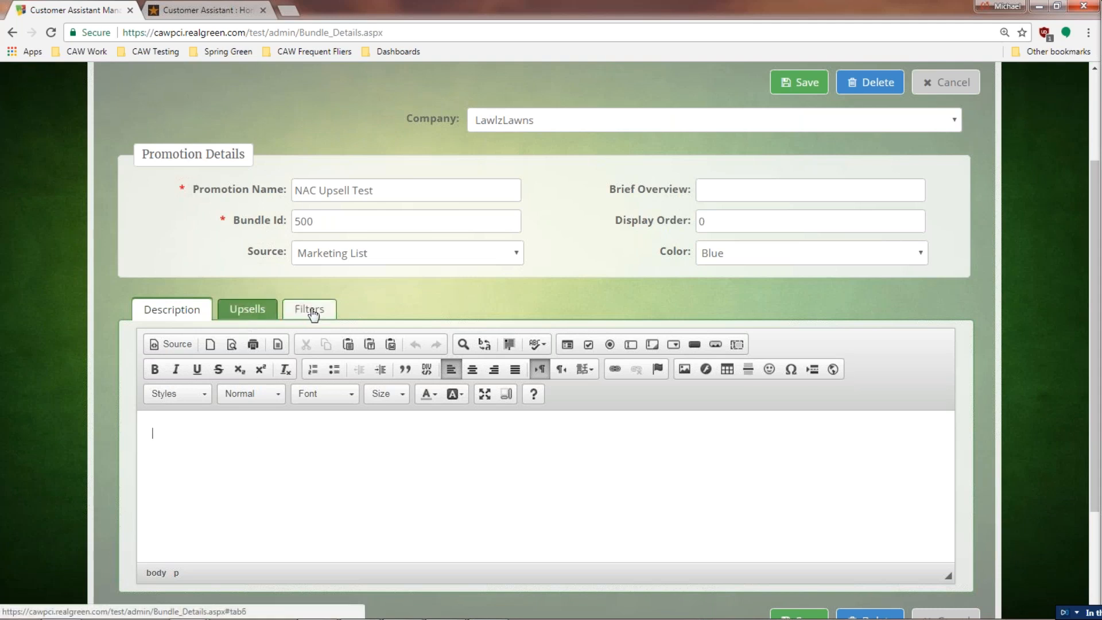
click(247, 315)
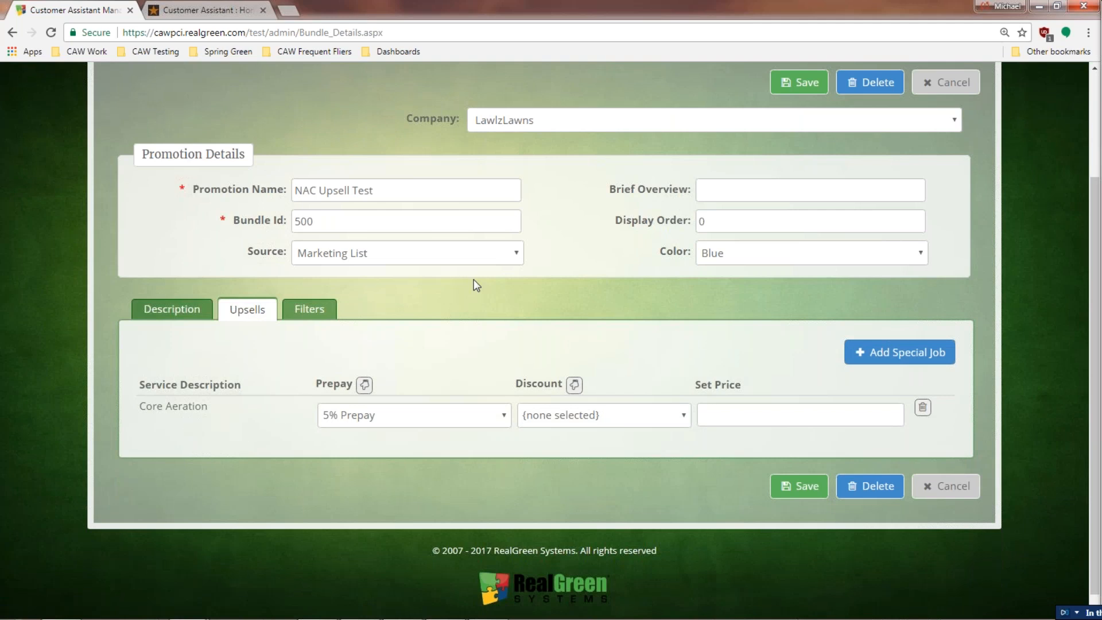
click(933, 82)
click(607, 112)
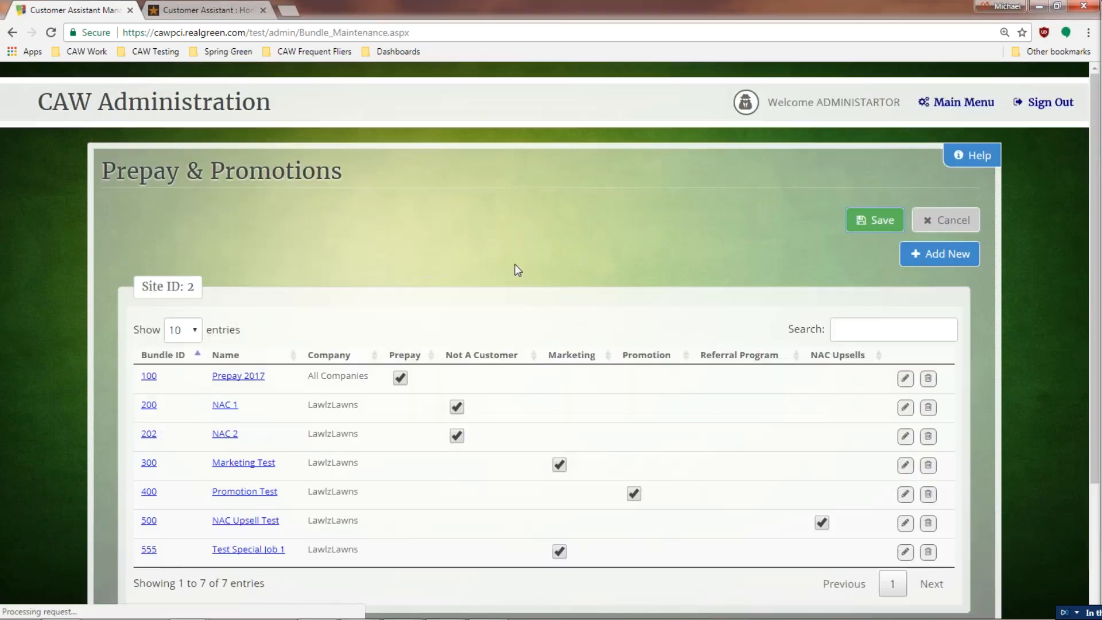
Step: Open Promotion Test and make it available to non-customers and for marketing
click(260, 493)
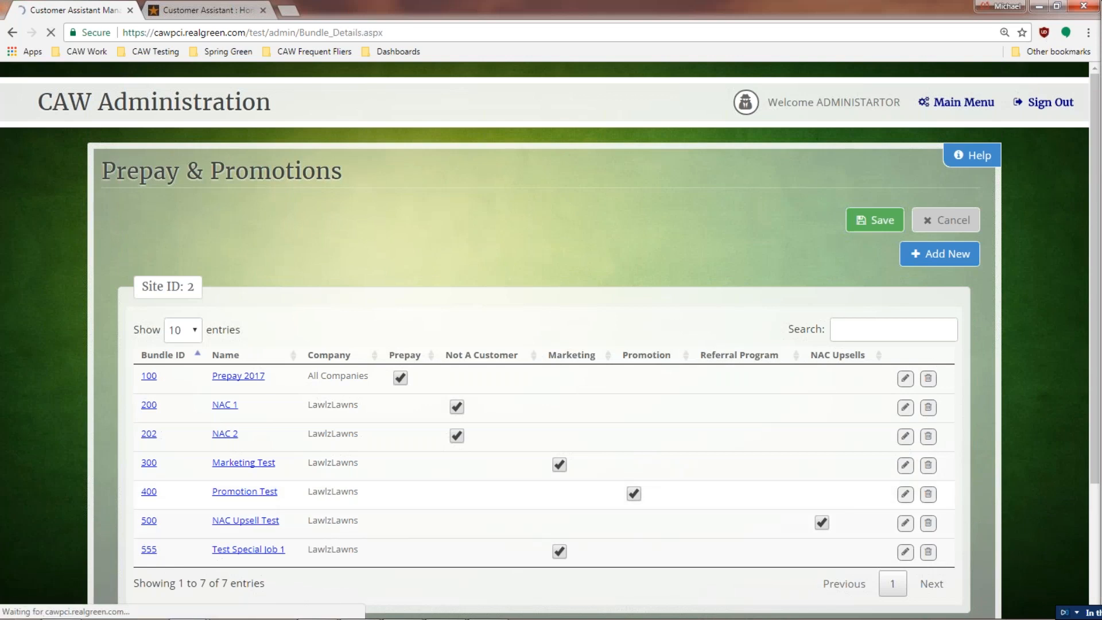
scroll(453, 347, down, 3)
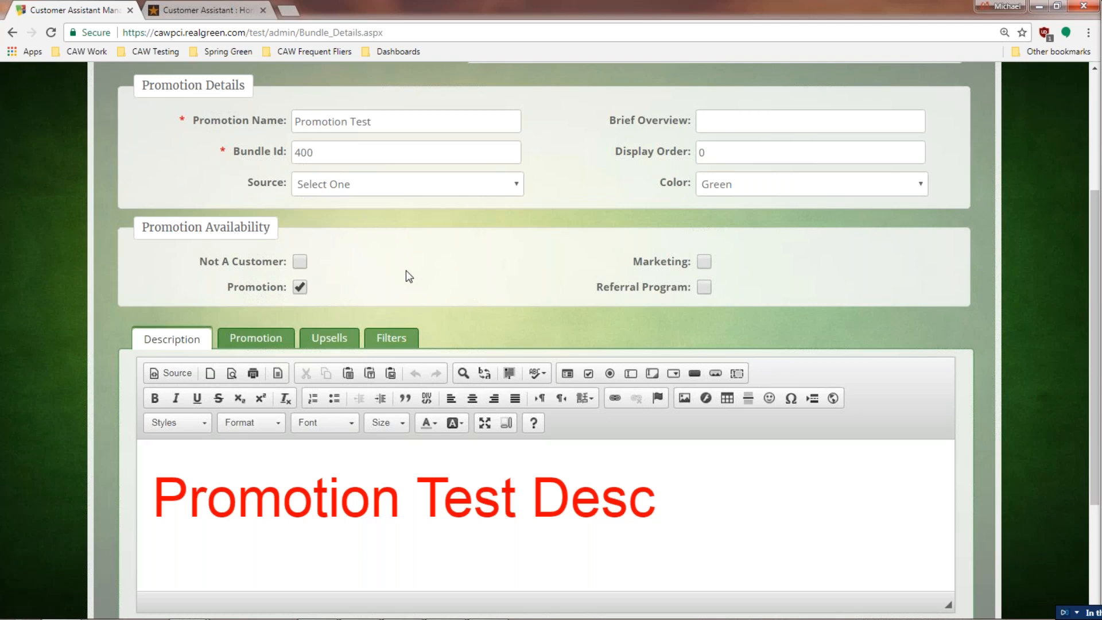
click(300, 262)
click(703, 263)
Step: Enable the promotion for the next available round with a Total Discount
click(264, 343)
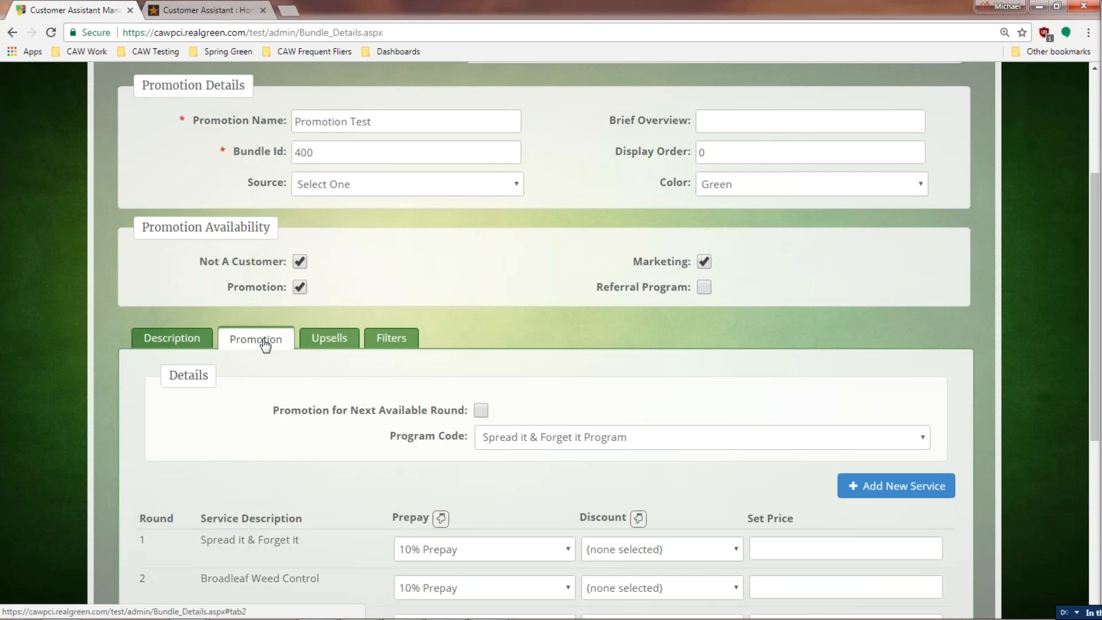
scroll(244, 416, down, 2)
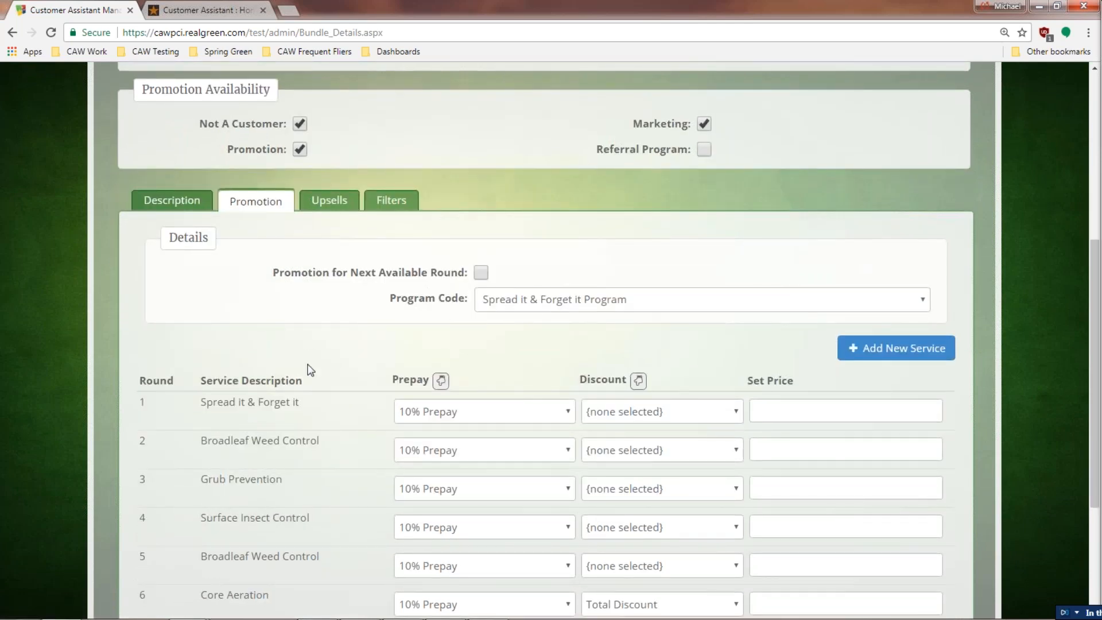
scroll(314, 372, down, 2)
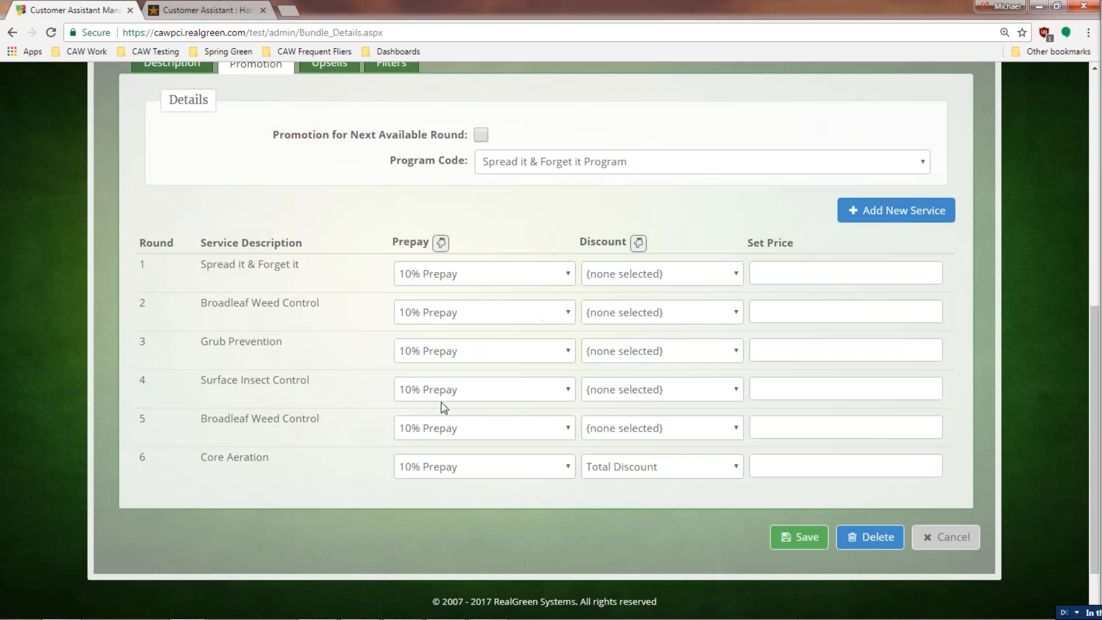
scroll(481, 261, up, 2)
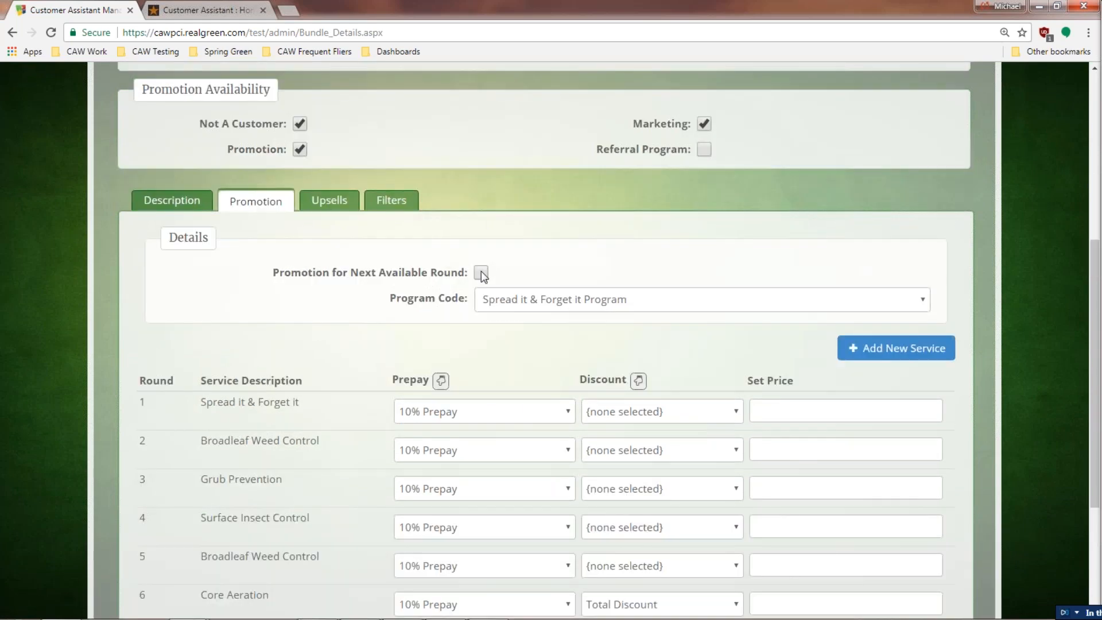
click(481, 273)
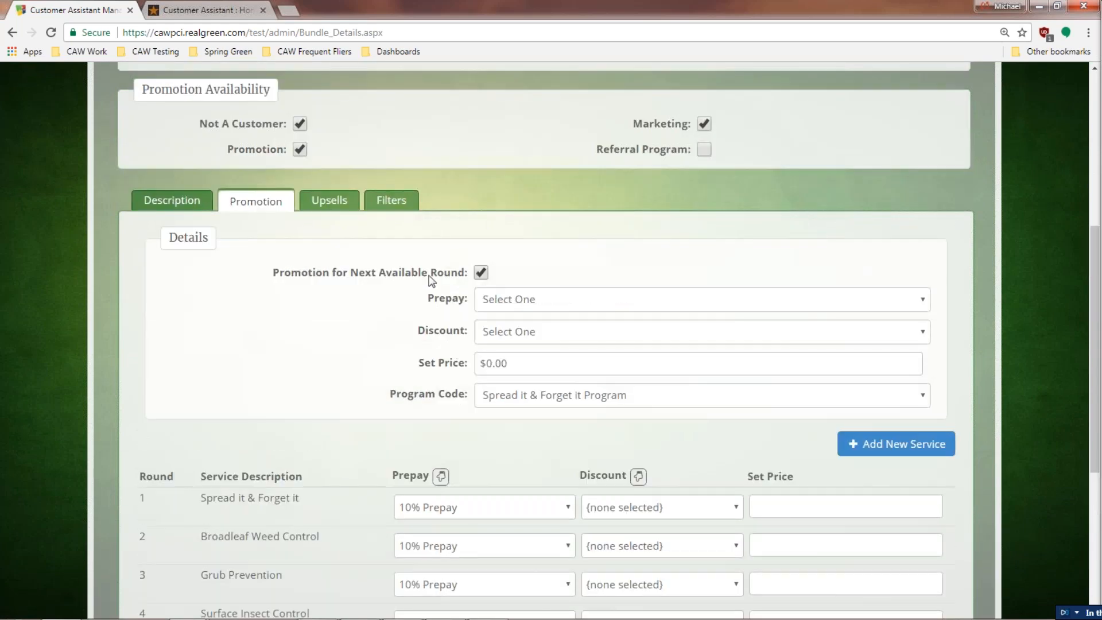
click(529, 335)
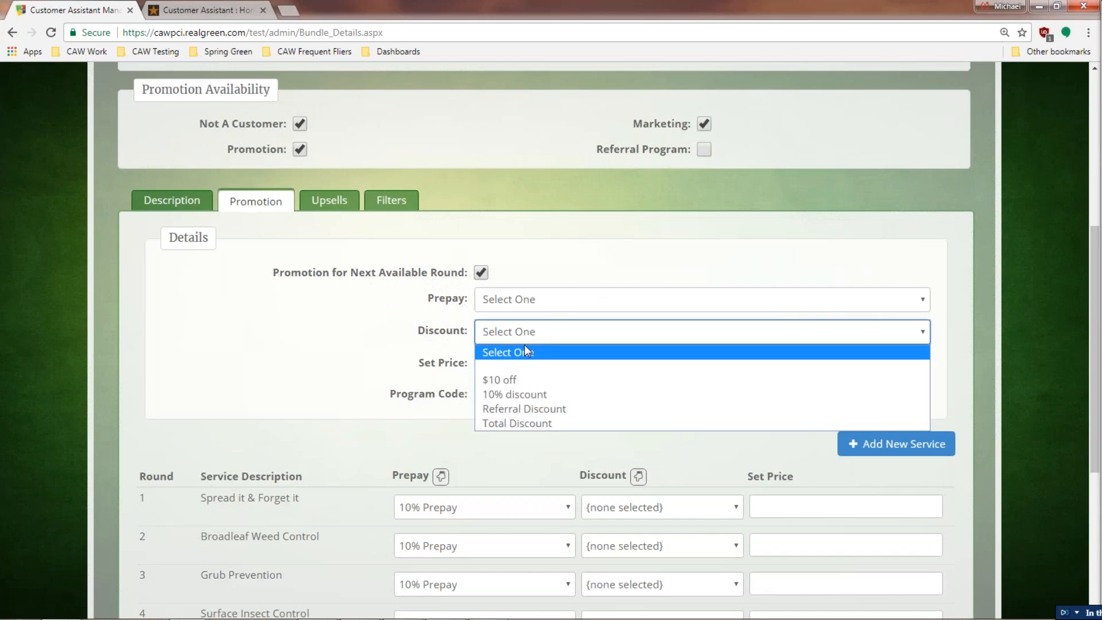
click(520, 424)
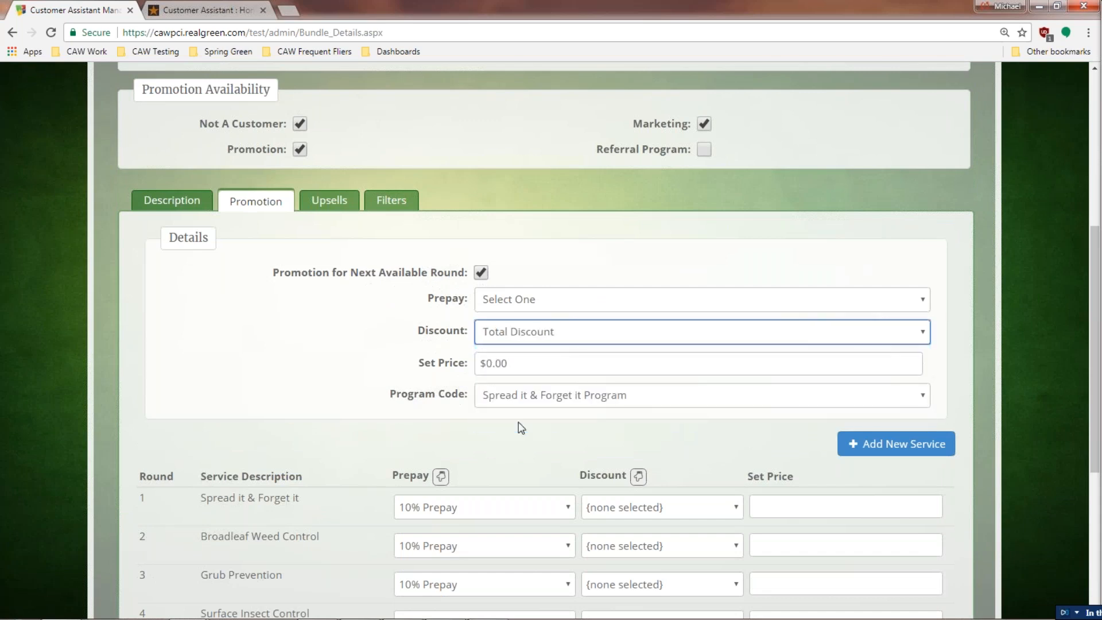
click(337, 350)
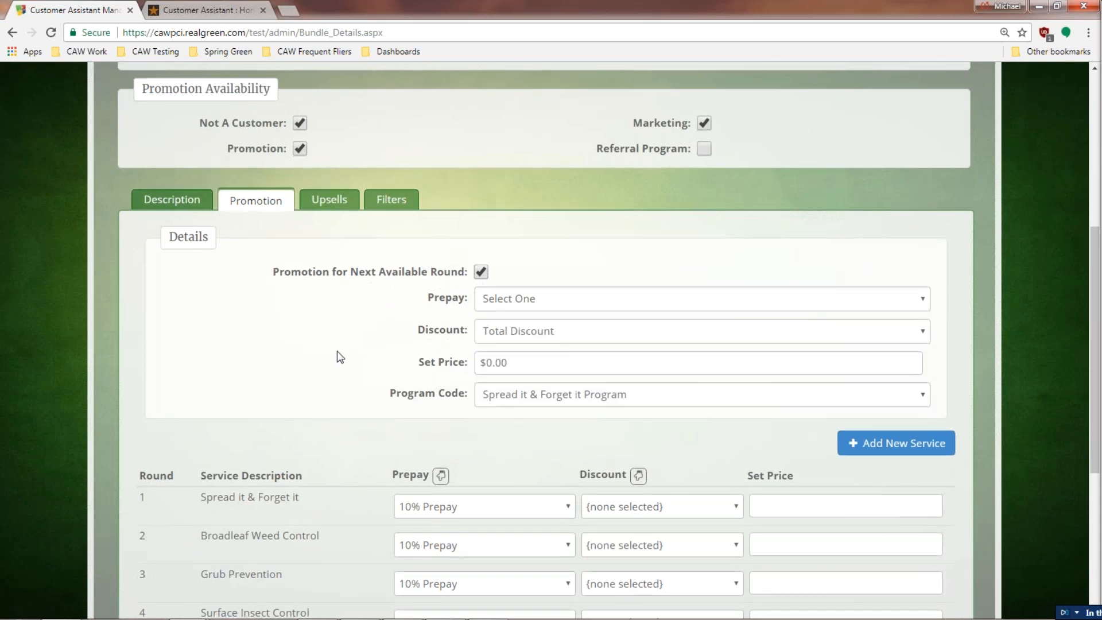
Step: Review the promotion's upsell services
scroll(323, 426, down, 2)
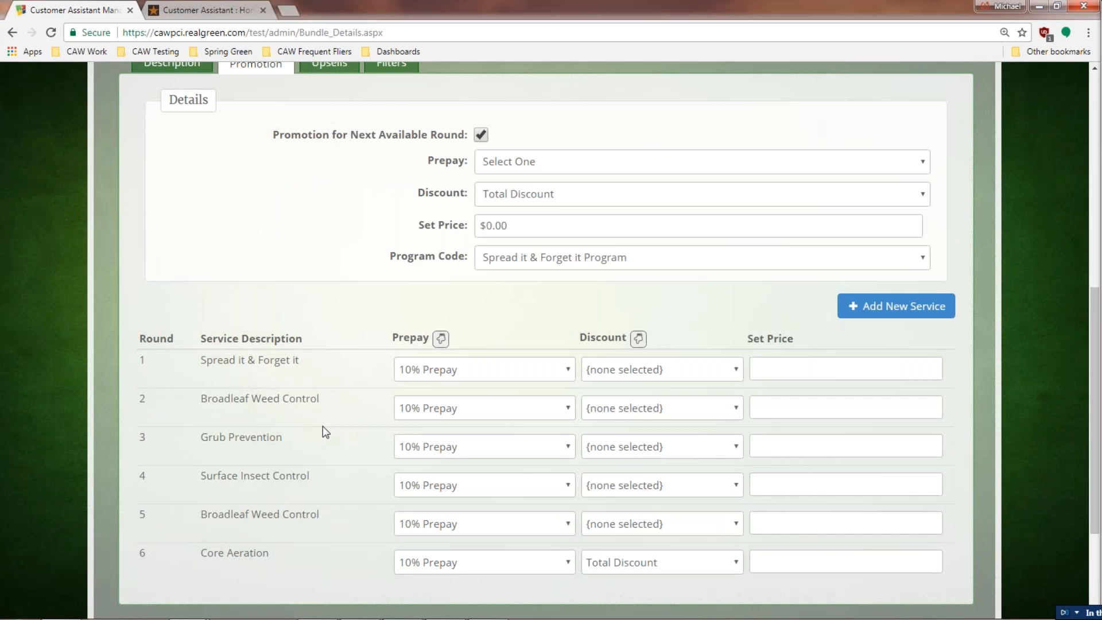
scroll(260, 413, up, 3)
click(325, 268)
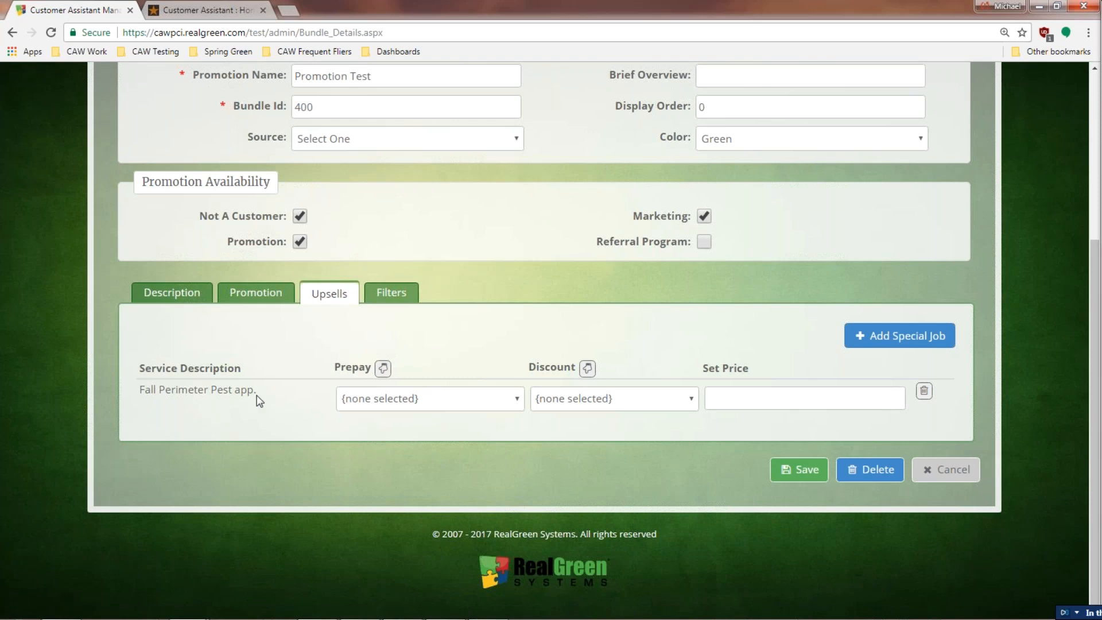
Step: Review Promotion Test's filters and Flag Filter options without choosing one
click(388, 295)
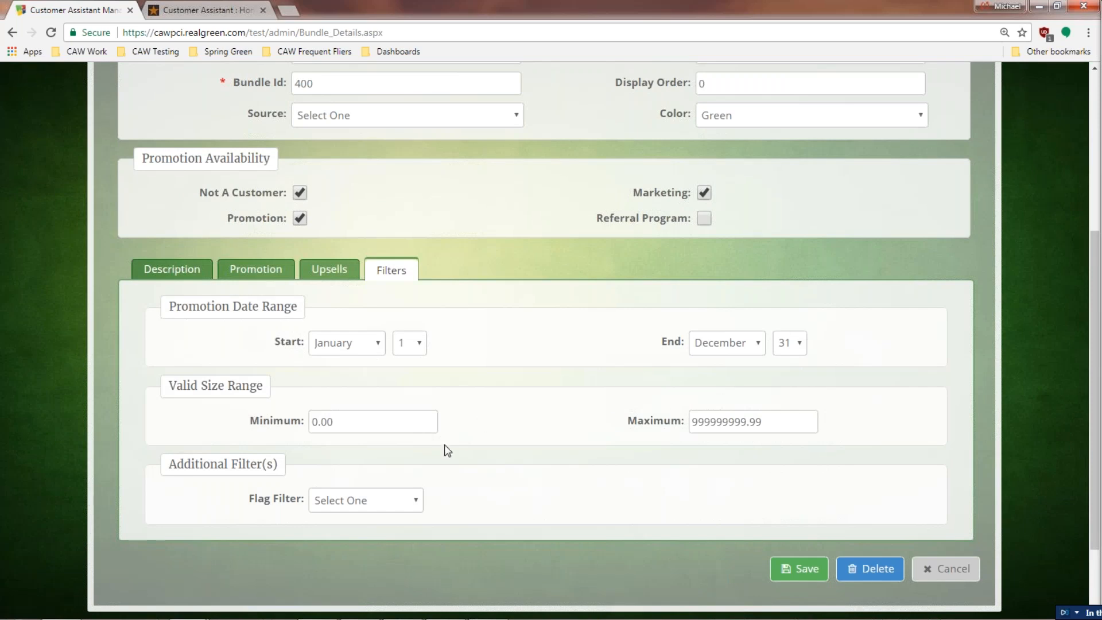
click(415, 502)
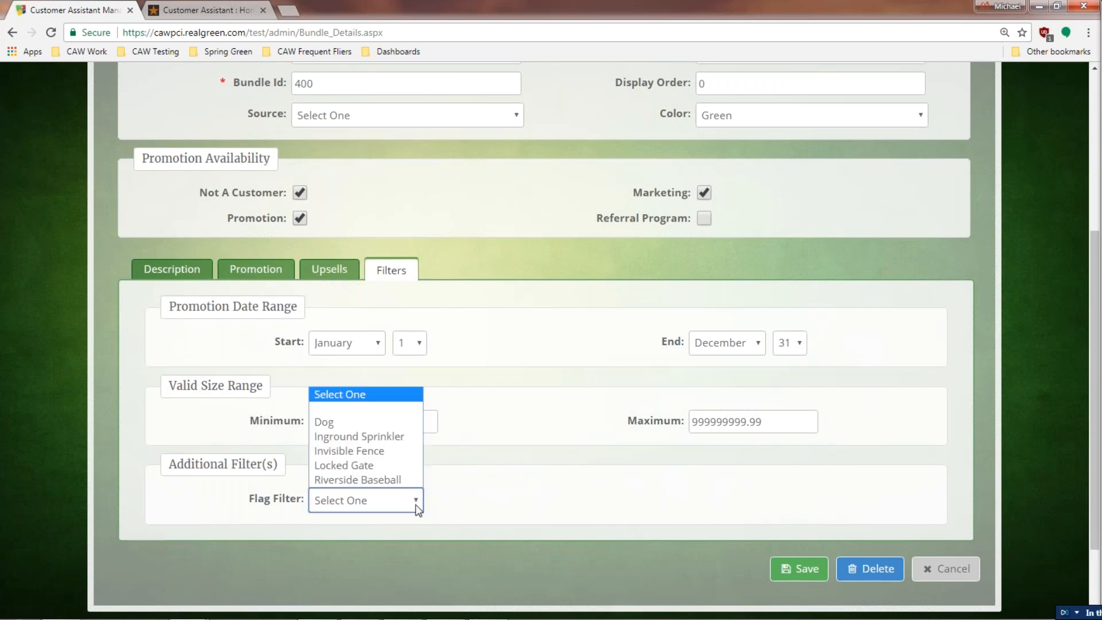
click(416, 505)
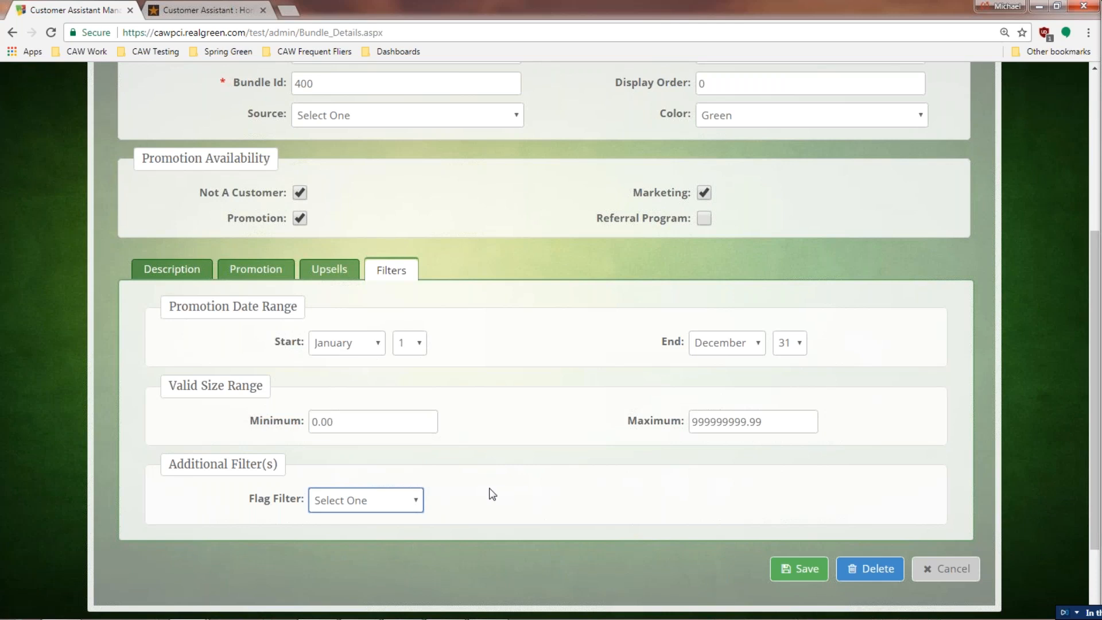
Step: Cancel the promotion edits without saving and go to the Main Menu
click(946, 569)
click(614, 113)
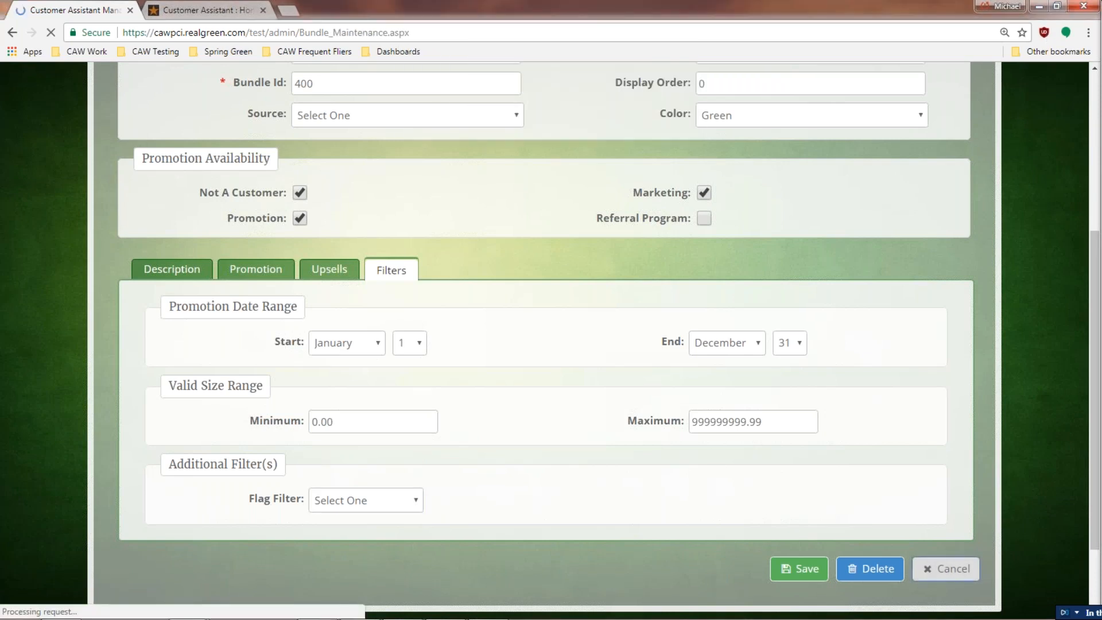
click(957, 104)
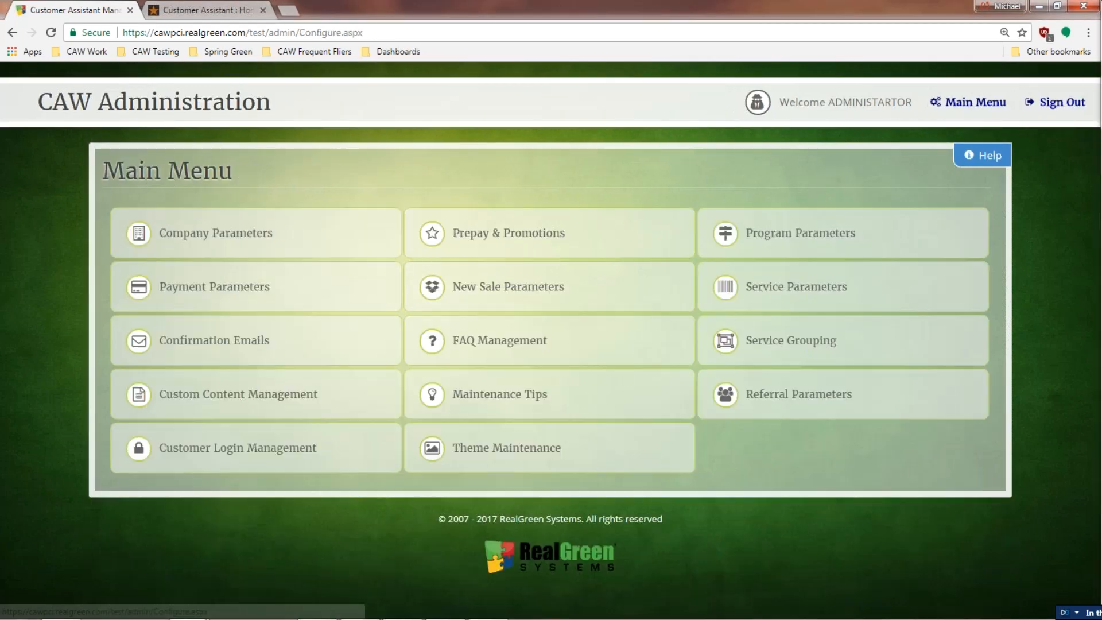
click(508, 286)
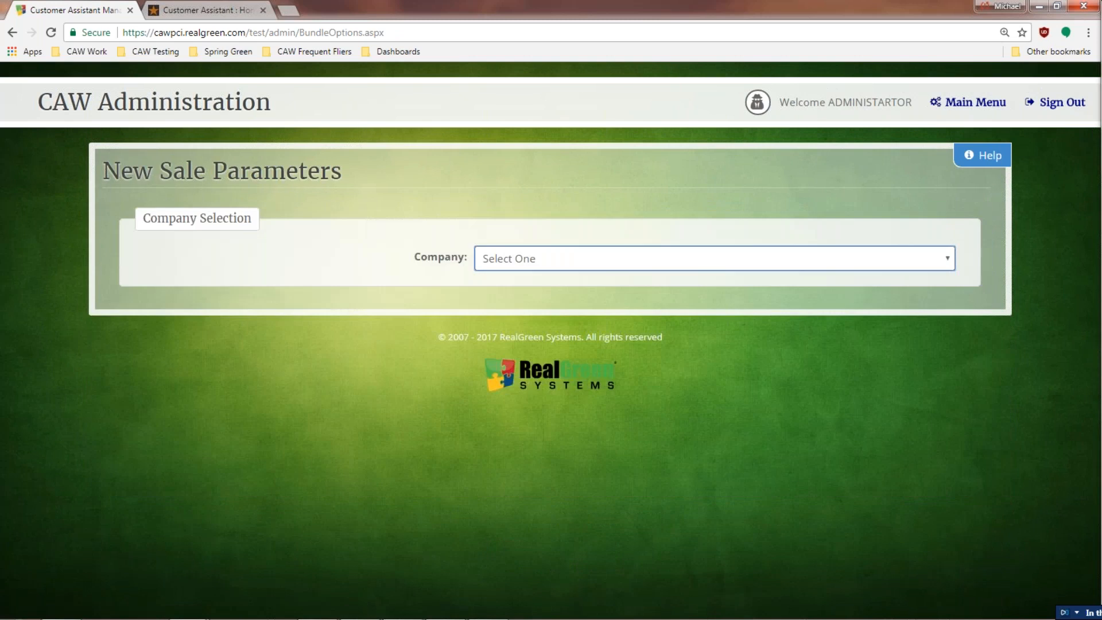
click(529, 265)
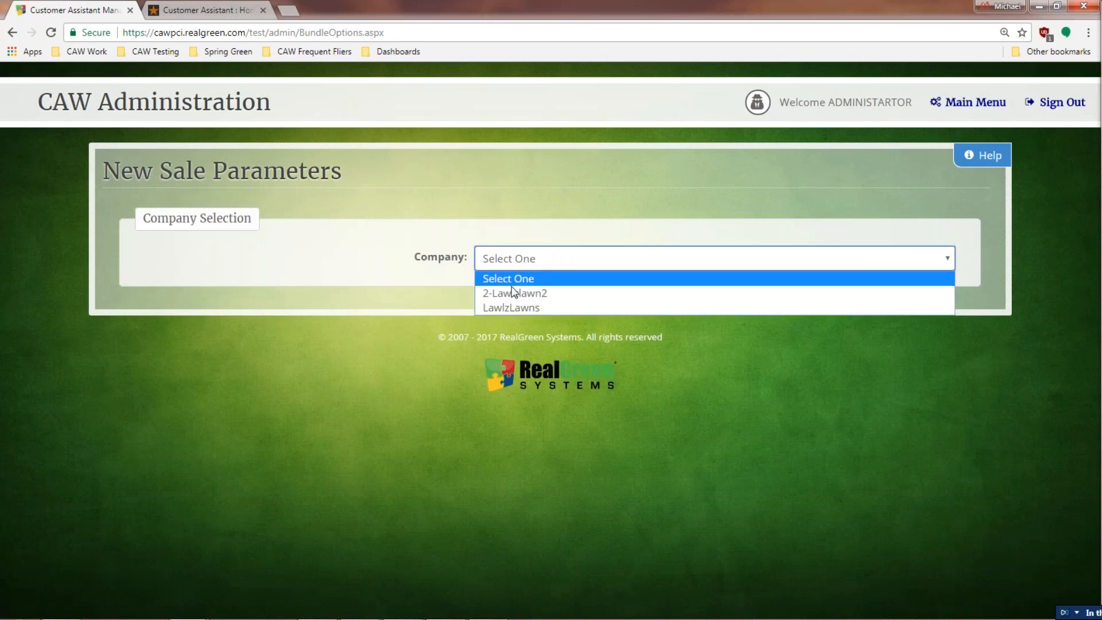
click(505, 308)
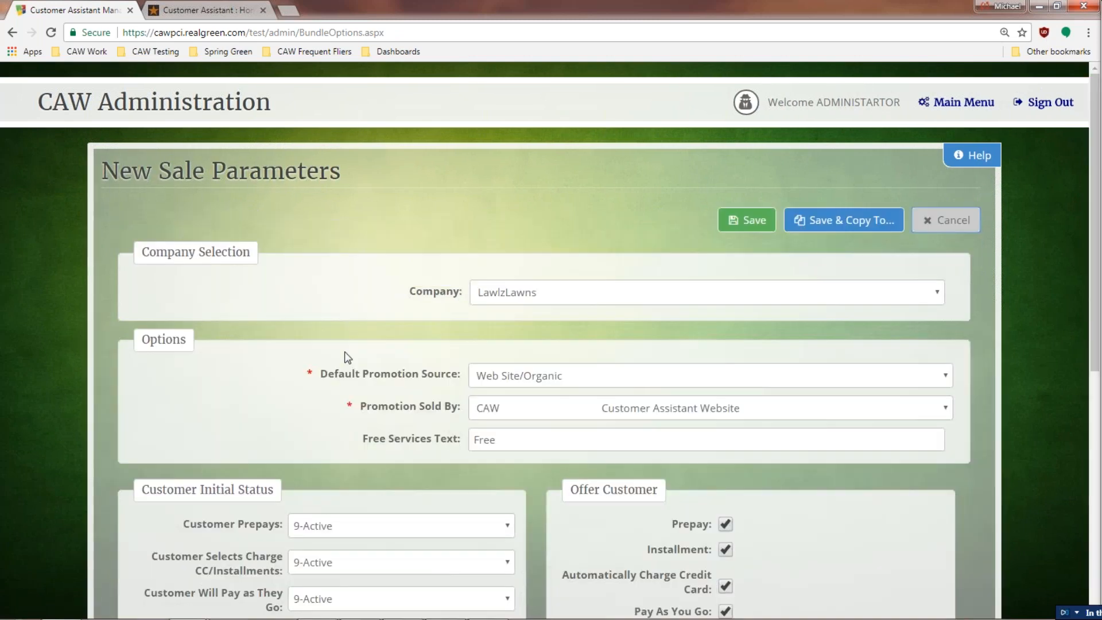
scroll(350, 368, down, 2)
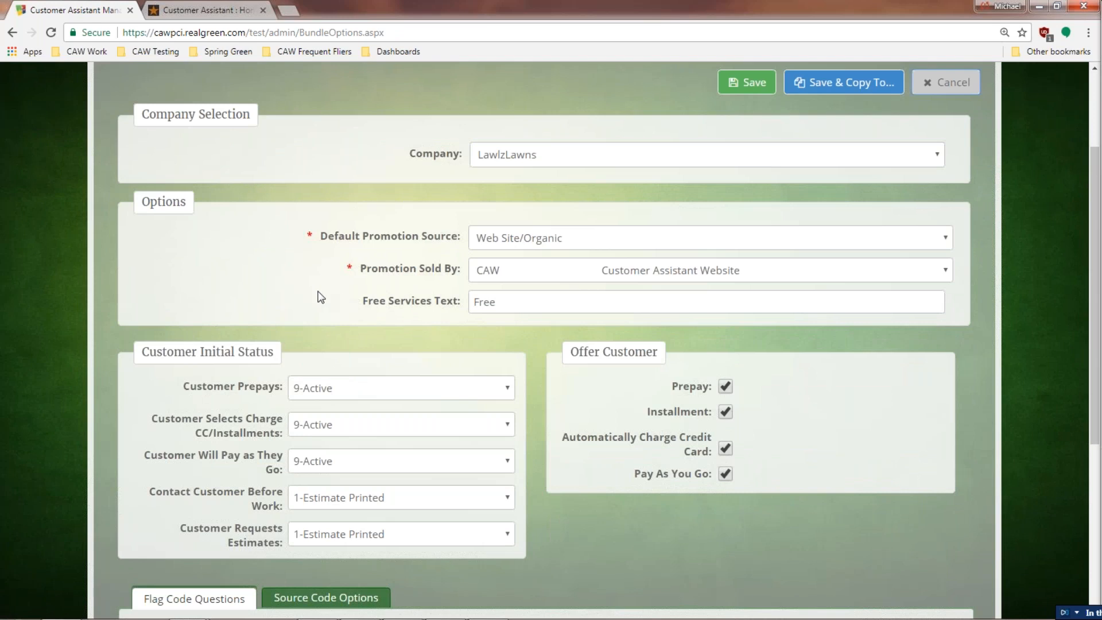
scroll(367, 287, down, 1)
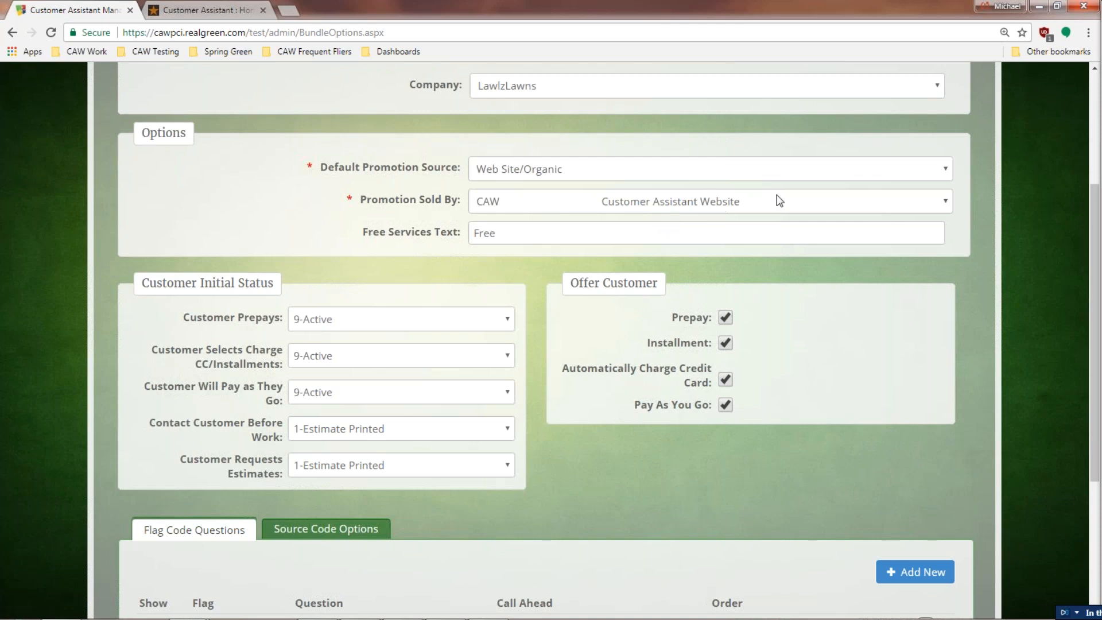
click(817, 205)
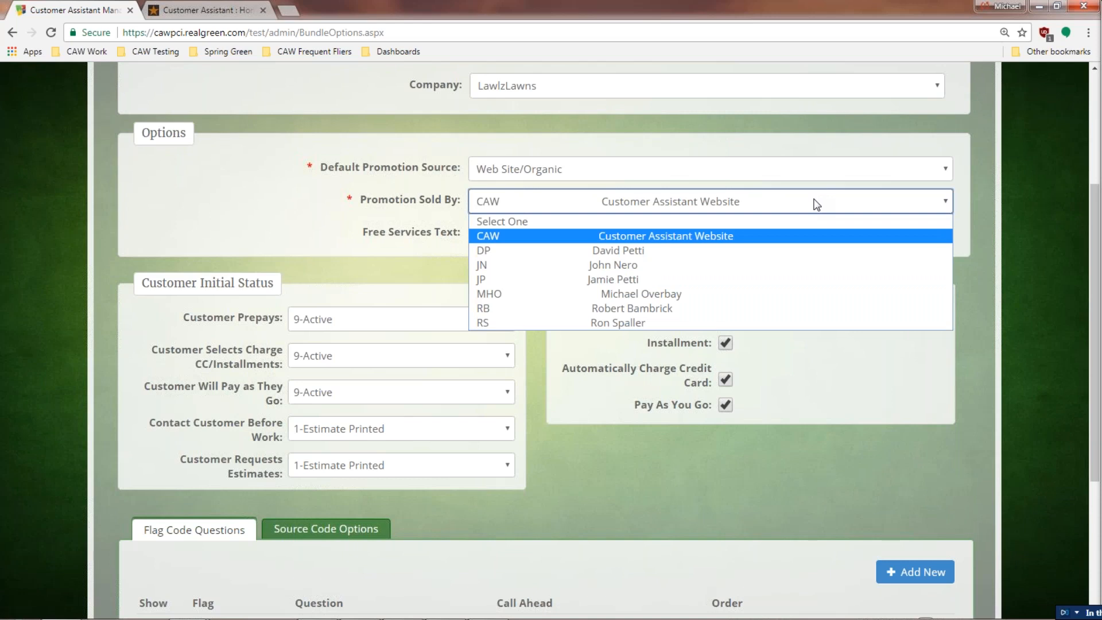
click(817, 205)
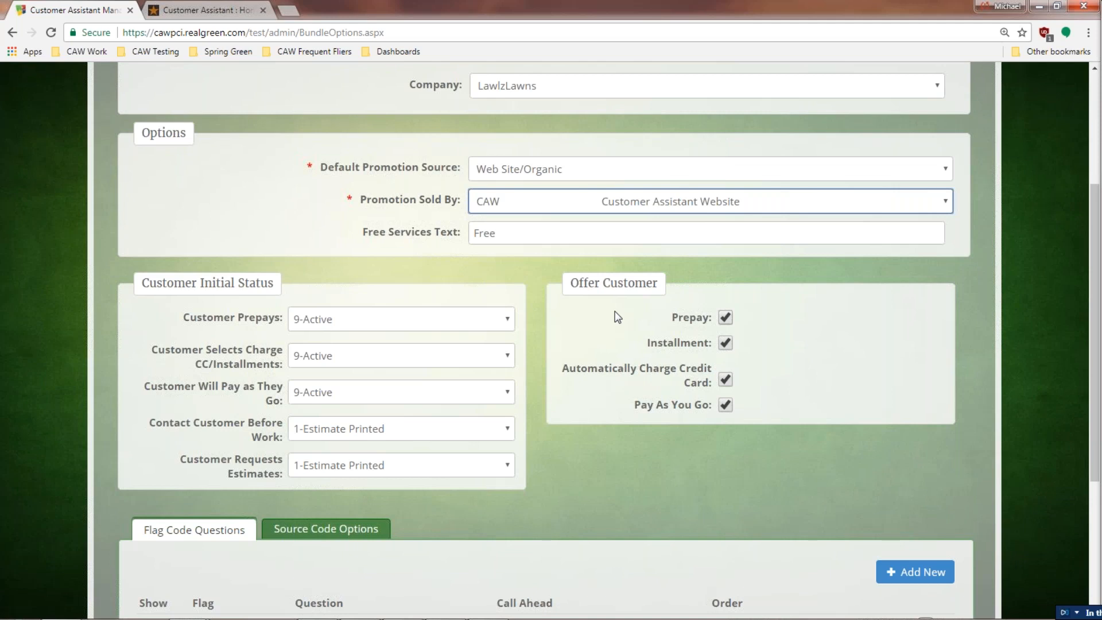
Step: Change the Locked Gate question to 'Do you have a locked gate?' and save the sale parameters
scroll(463, 347, down, 2)
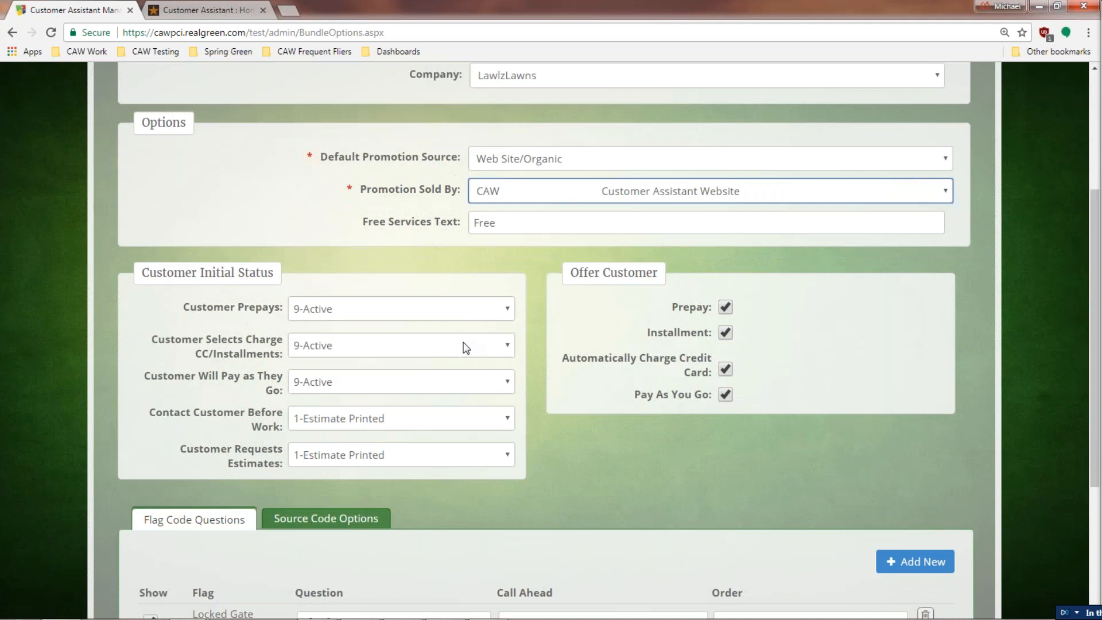
scroll(446, 397, down, 1)
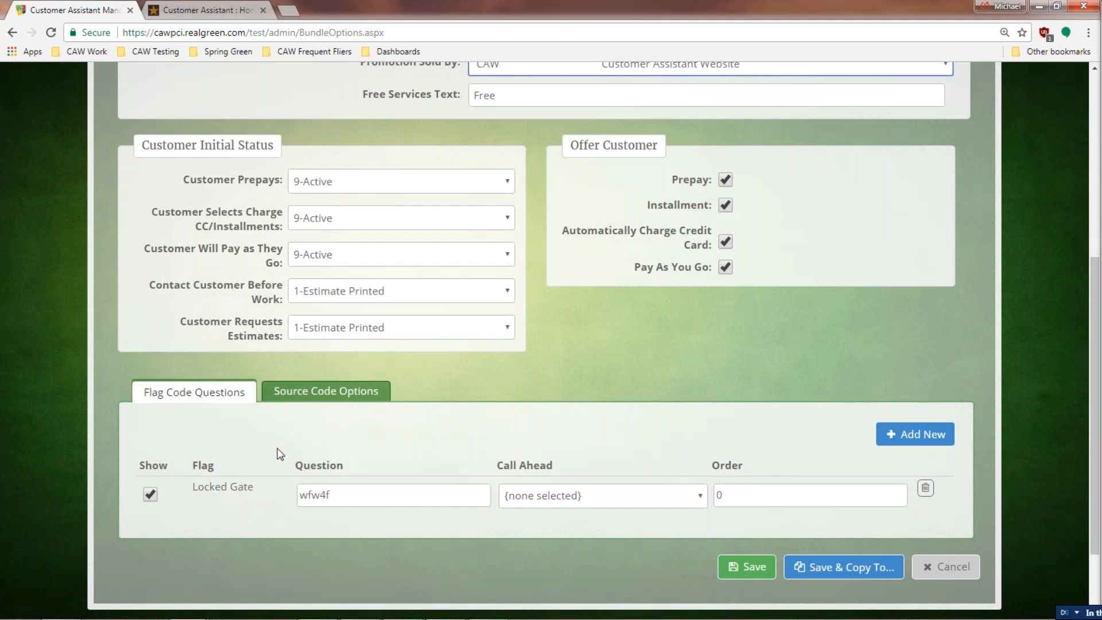
drag(365, 500, 248, 513)
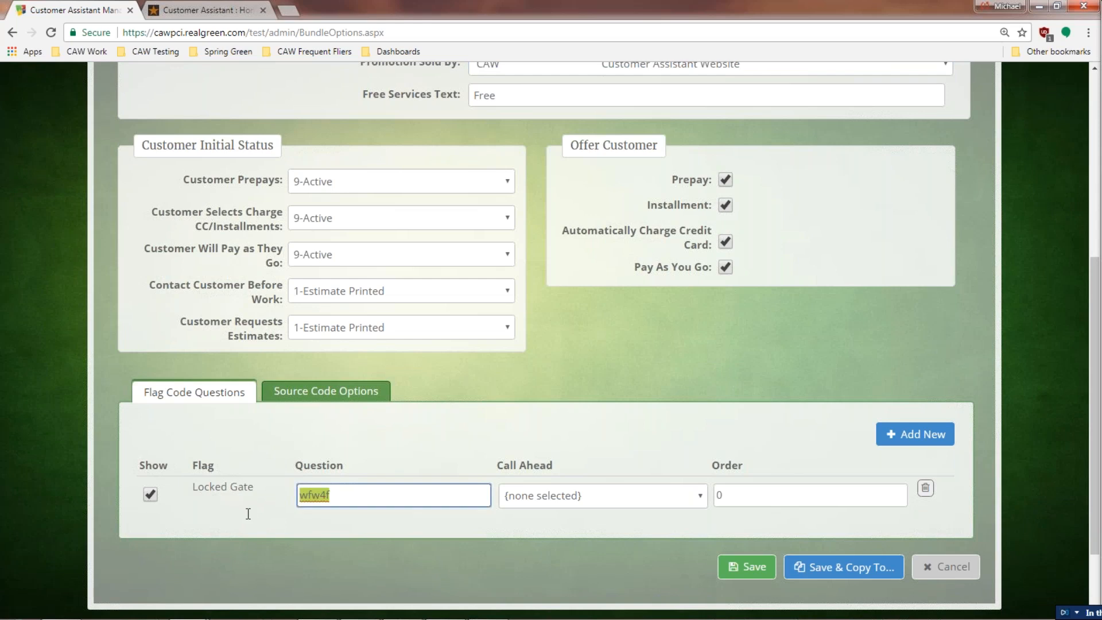
text(Do you have a locked )
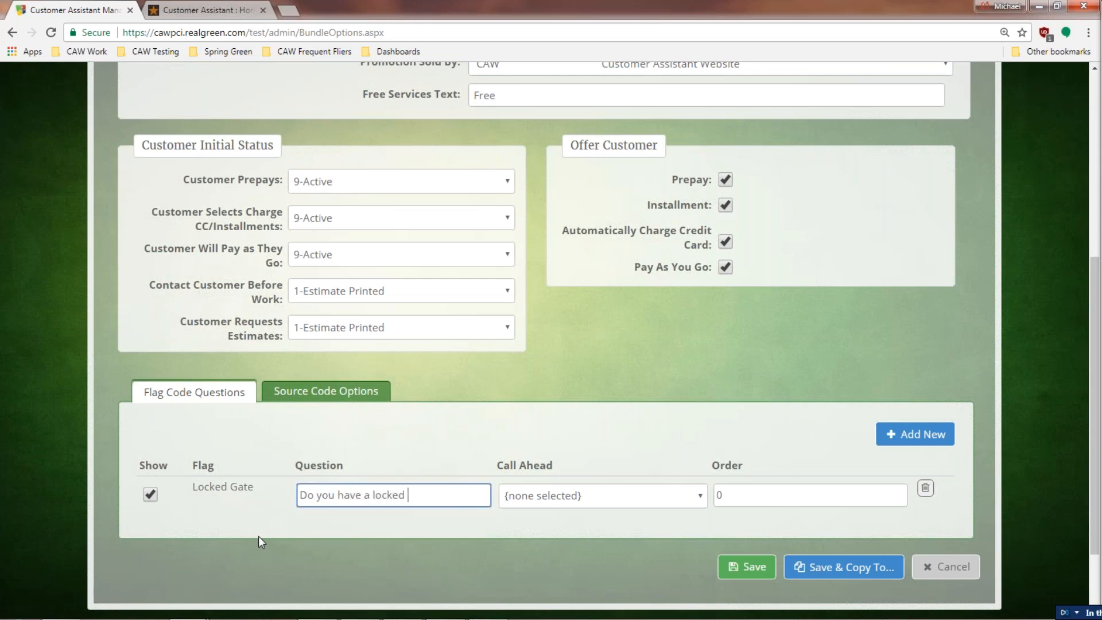
text(gate?)
click(741, 567)
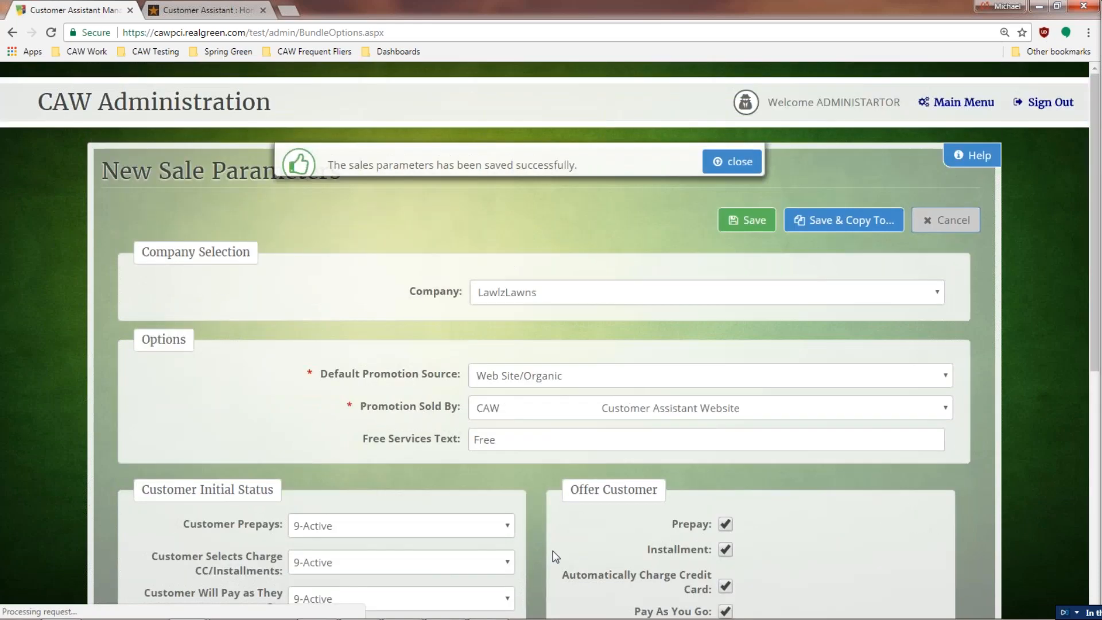
scroll(517, 505, down, 8)
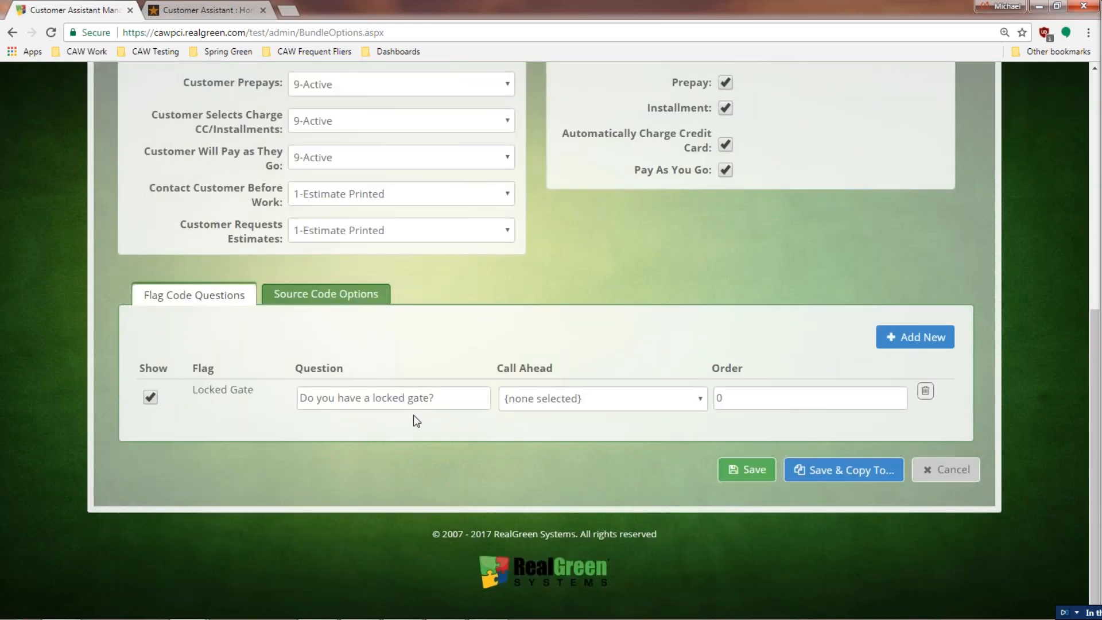
scroll(414, 410, up, 3)
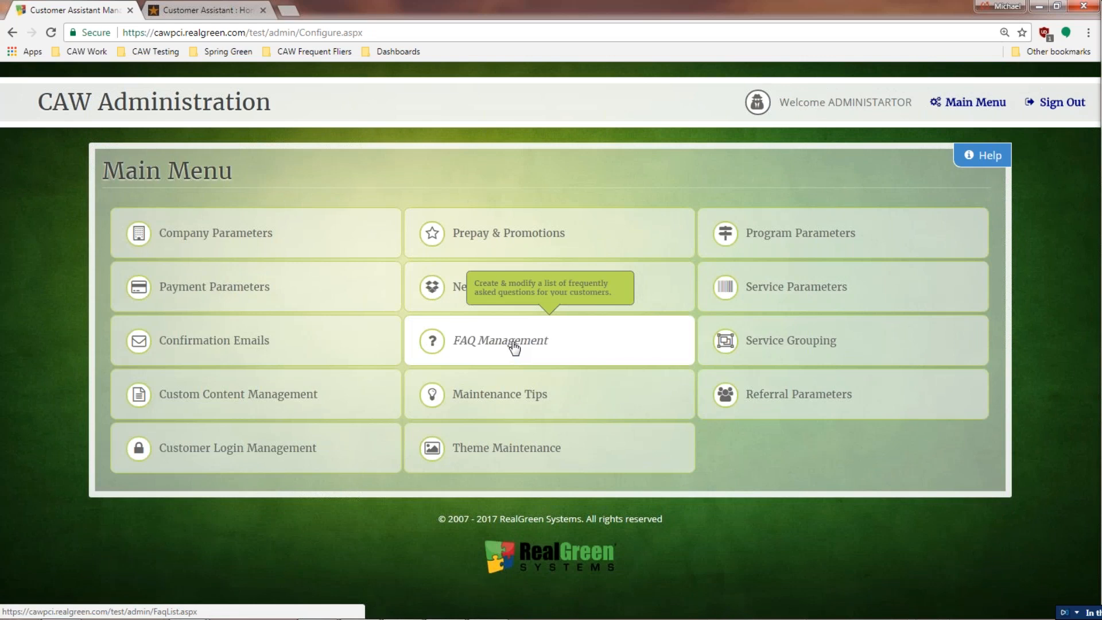
Step: Start a new FAQ from FAQ Management and bring up the Company choices
click(514, 347)
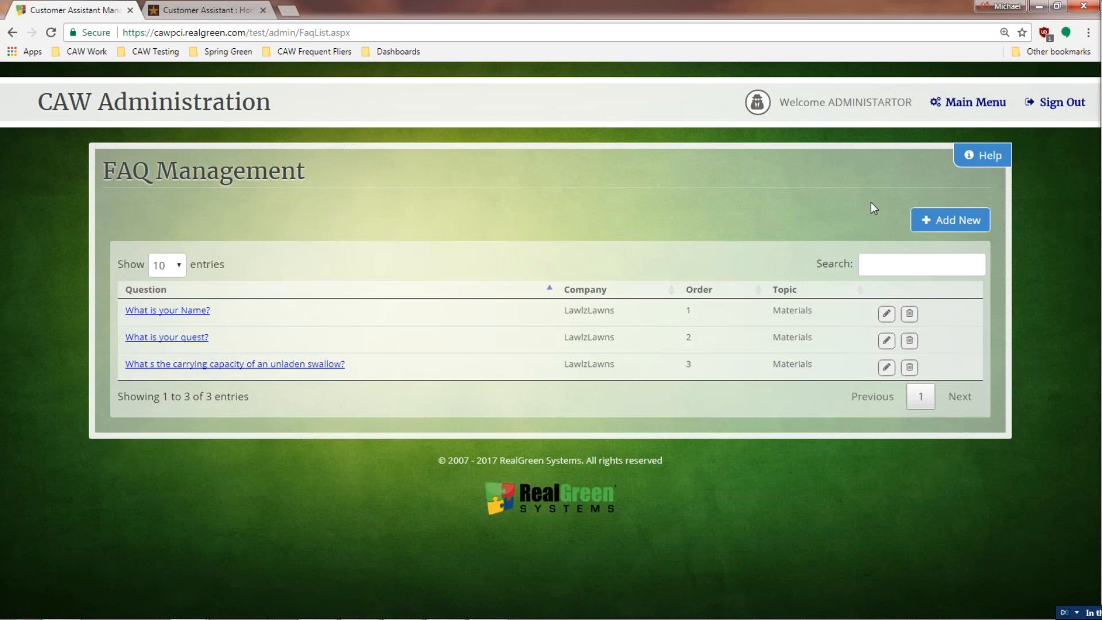
click(937, 224)
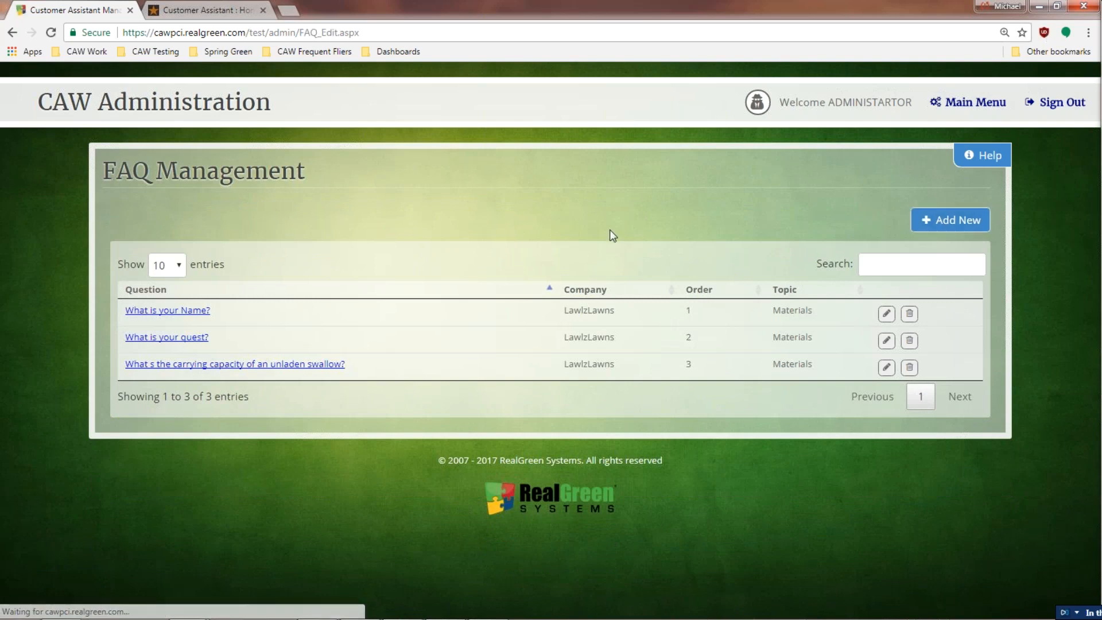
click(540, 254)
Step: Save a visible LawlzLawns Materials FAQ 'What are your hours of operation?' answered 'From the time we get up till we go to bed.'
click(529, 303)
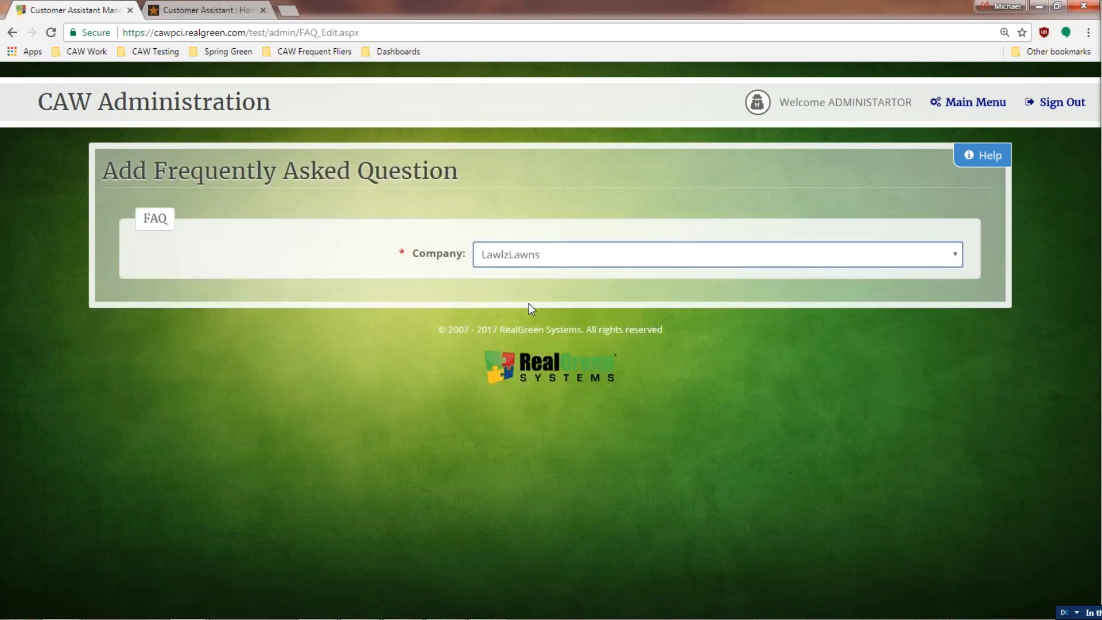
click(499, 325)
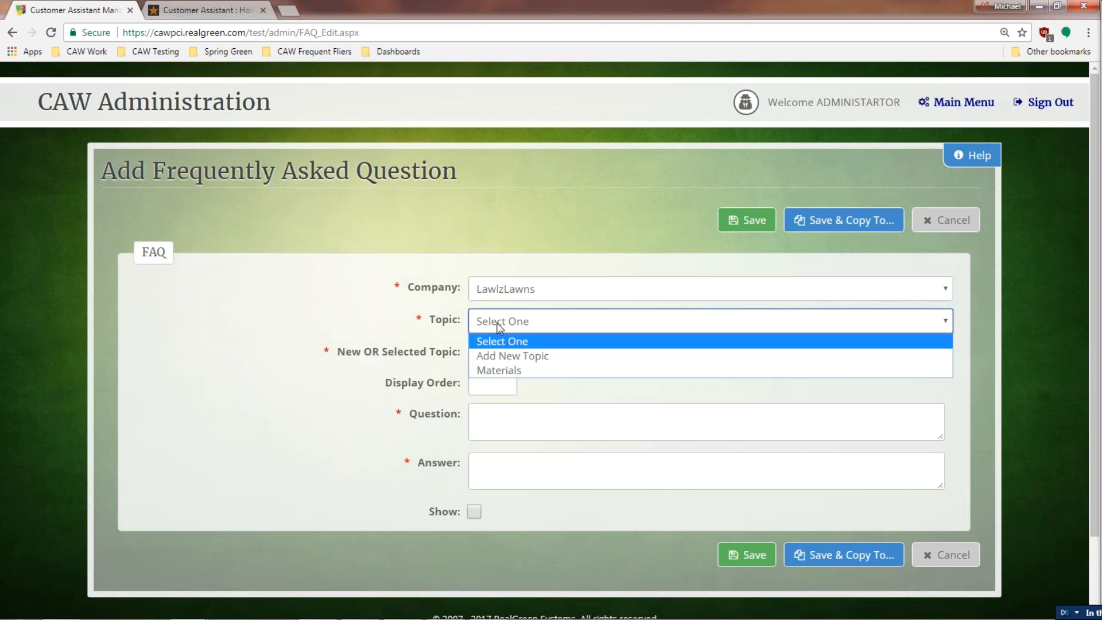
click(507, 372)
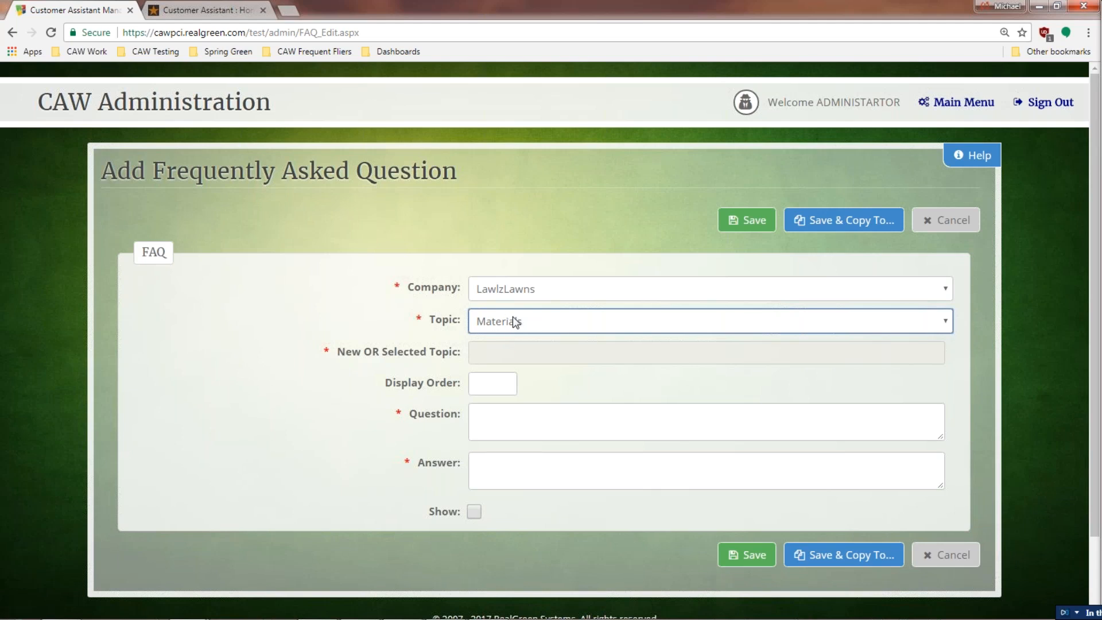
click(516, 424)
text(What are y)
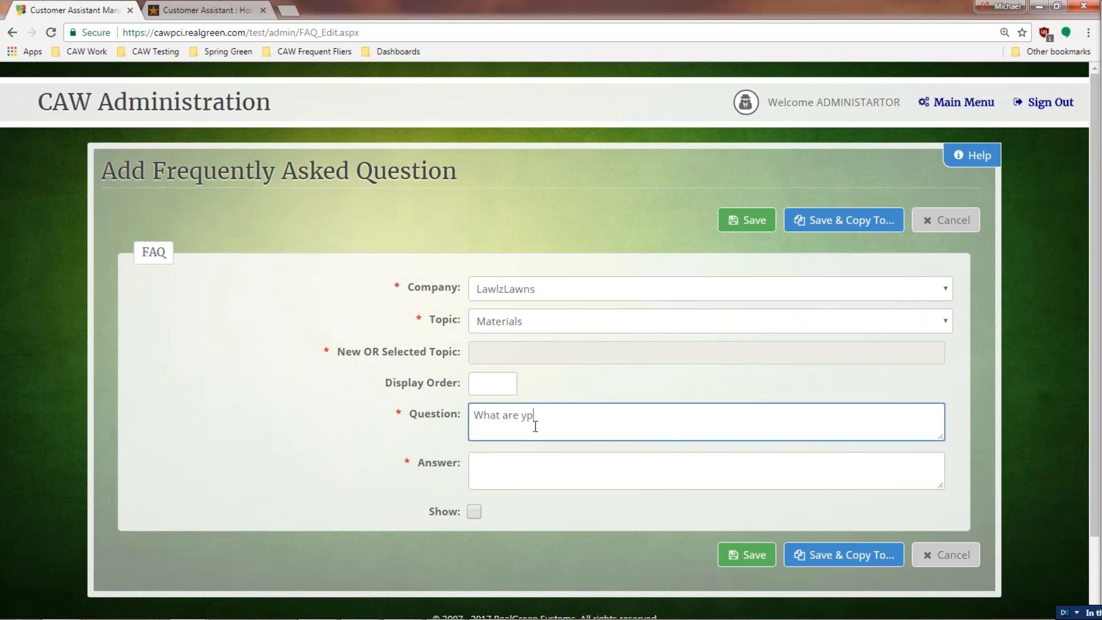
text(our hours of operation?)
click(546, 467)
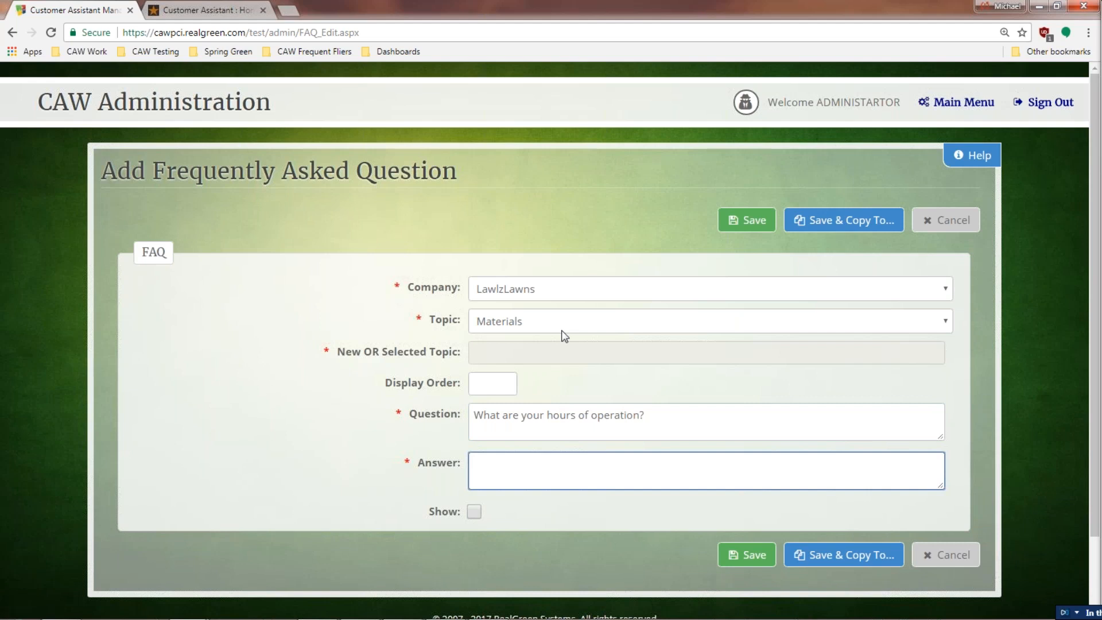
text(From the time we get up till we go to bed.)
click(474, 511)
click(736, 556)
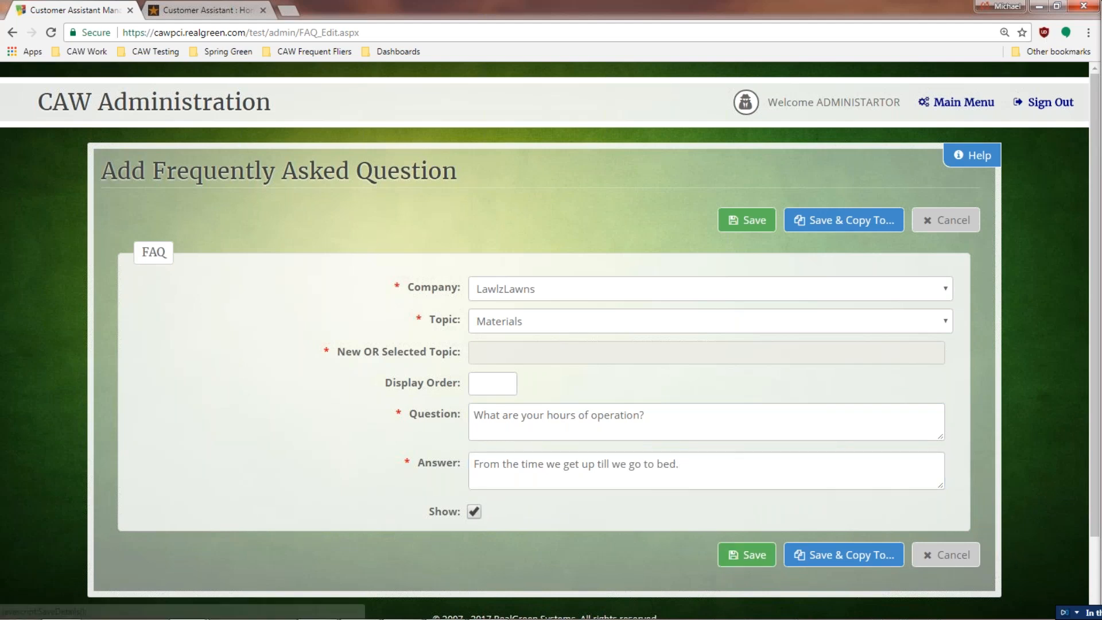
Step: Dismiss the save confirmation and reopen the FAQ Management list
click(746, 182)
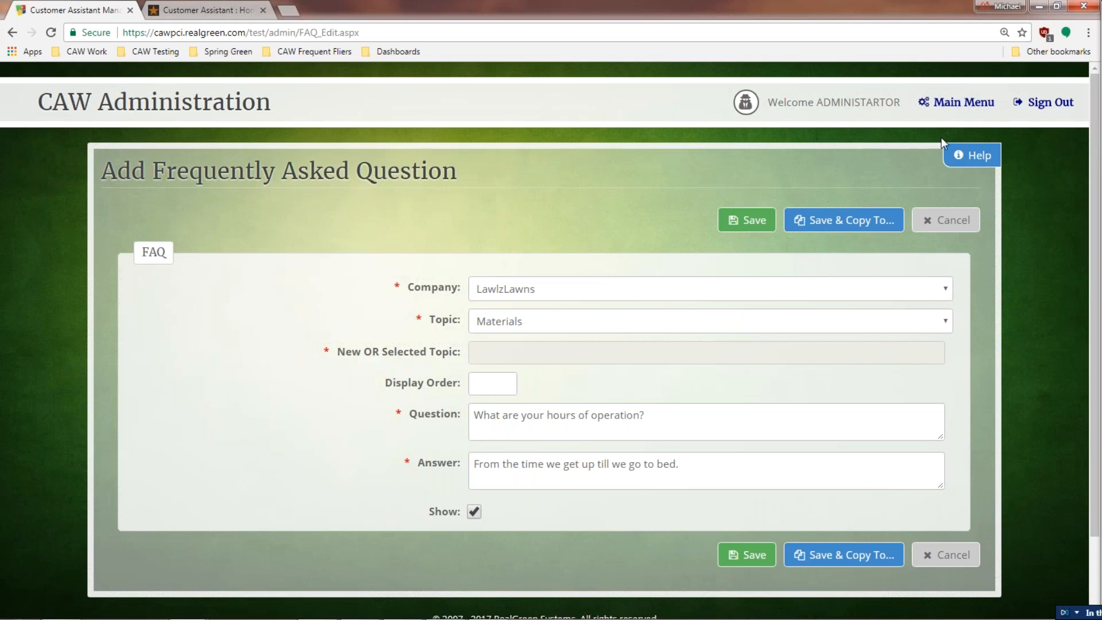
click(948, 102)
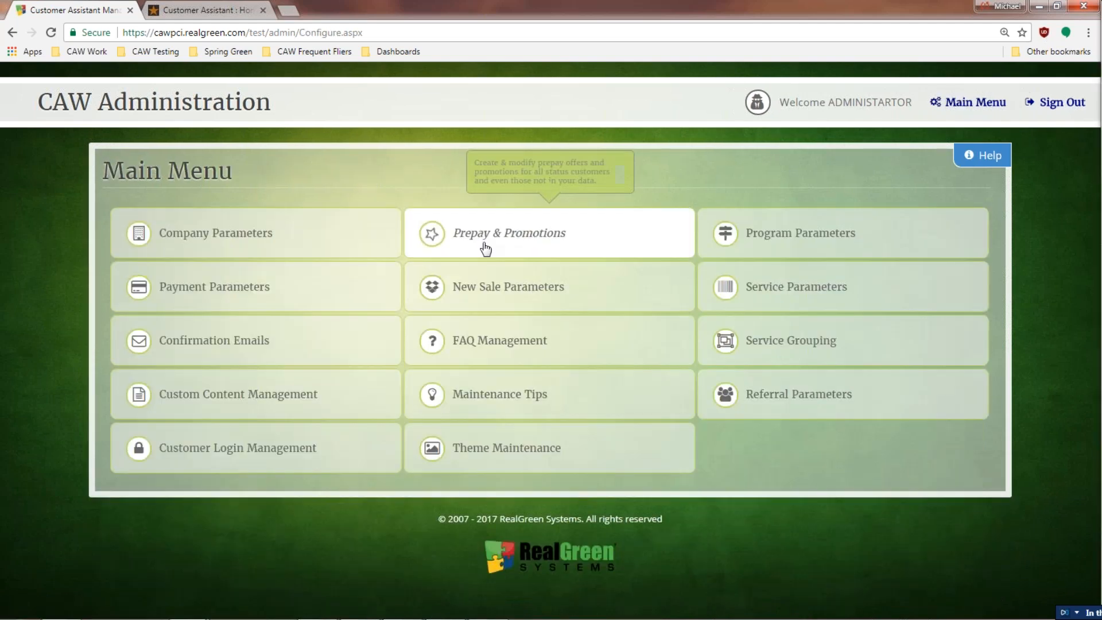
click(493, 347)
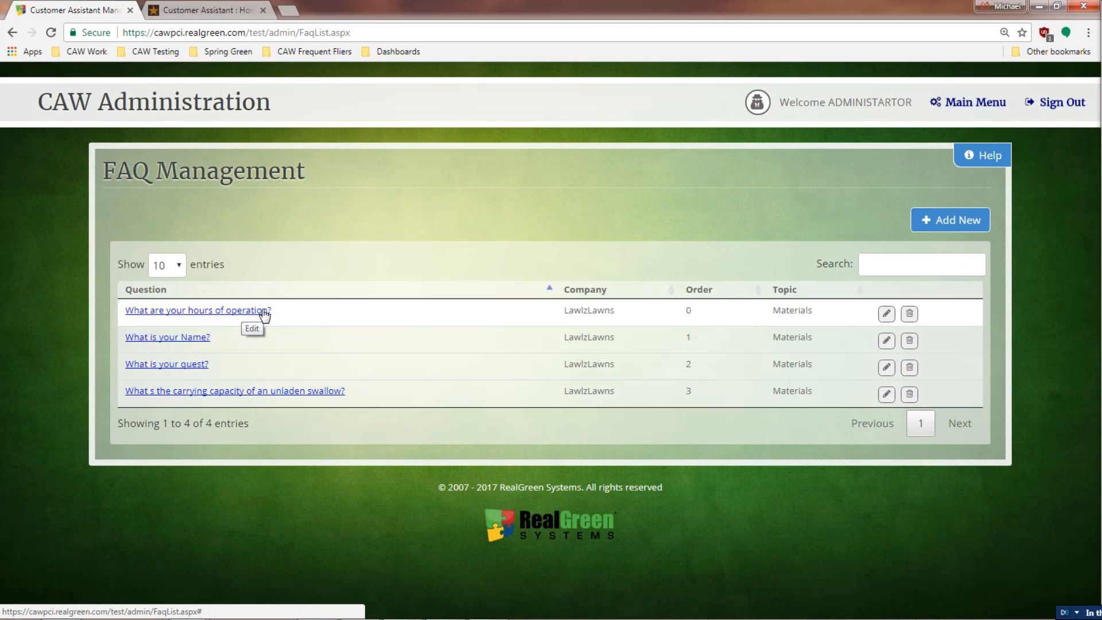
Step: Check the customer portal's FAQ page, then open the admin Maintenance Tips list
click(227, 11)
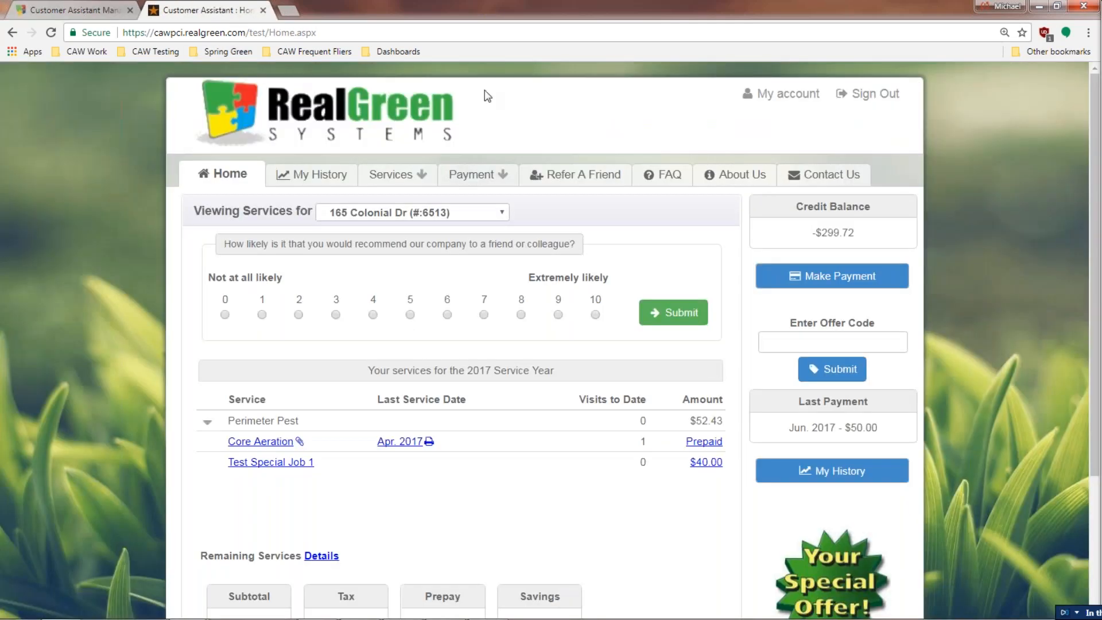
click(670, 180)
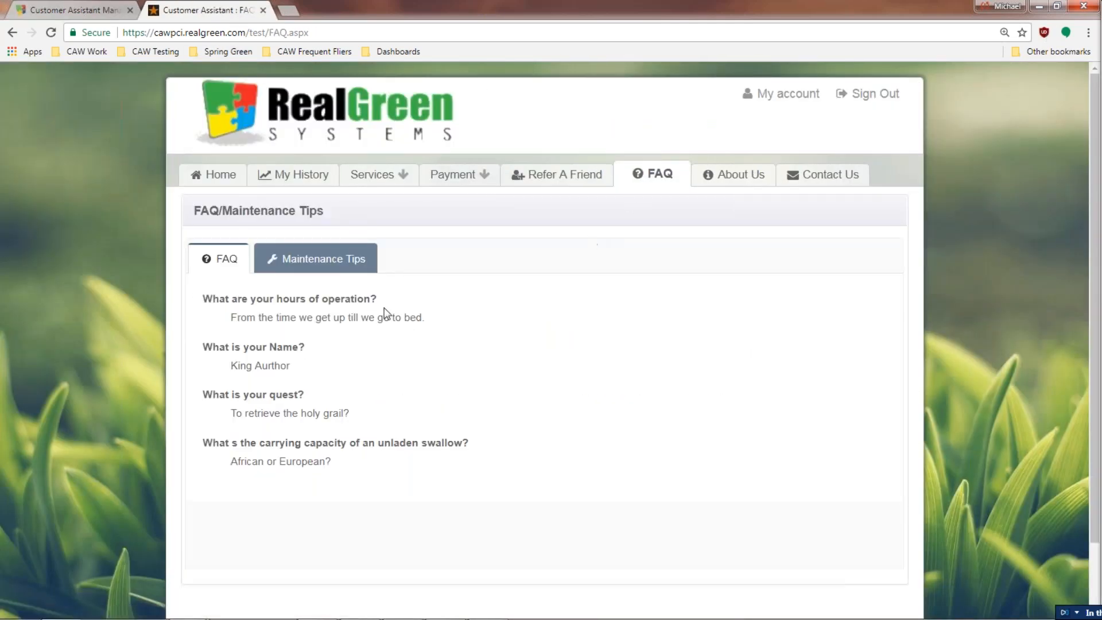
click(86, 10)
click(994, 102)
click(484, 401)
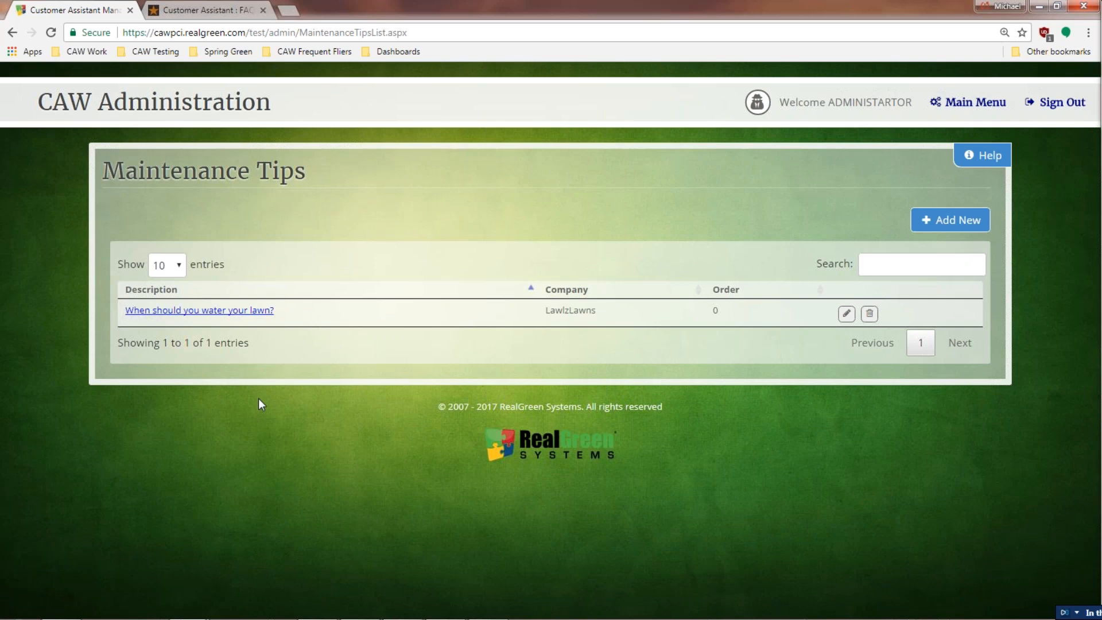
Step: Compare the lawn watering tip with the customer portal's maintenance tips, leaving it unsaved
click(195, 311)
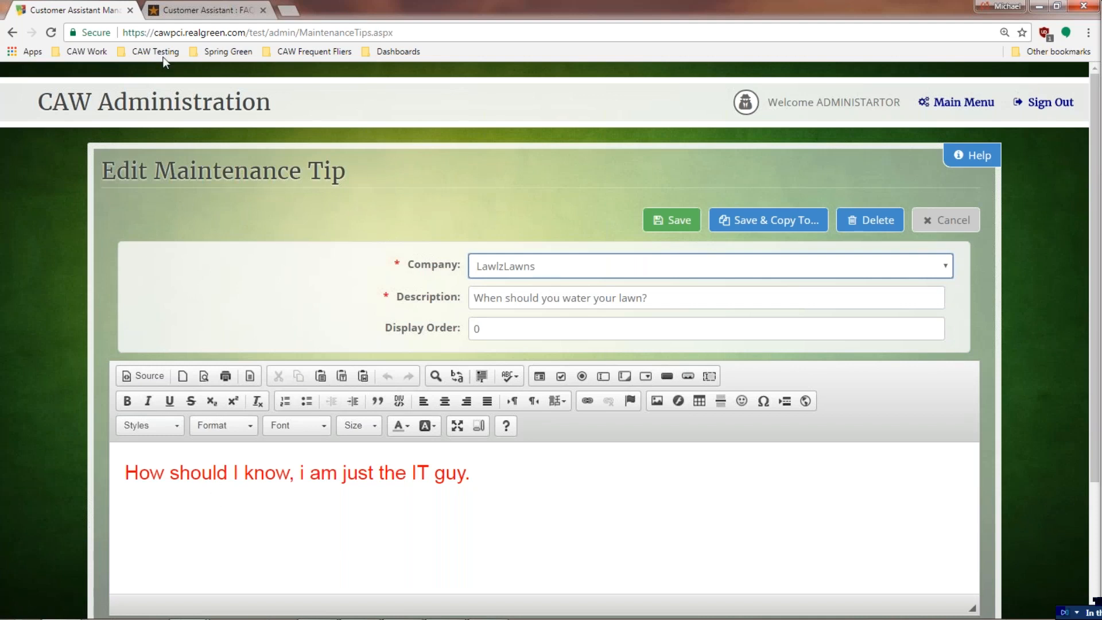
click(167, 7)
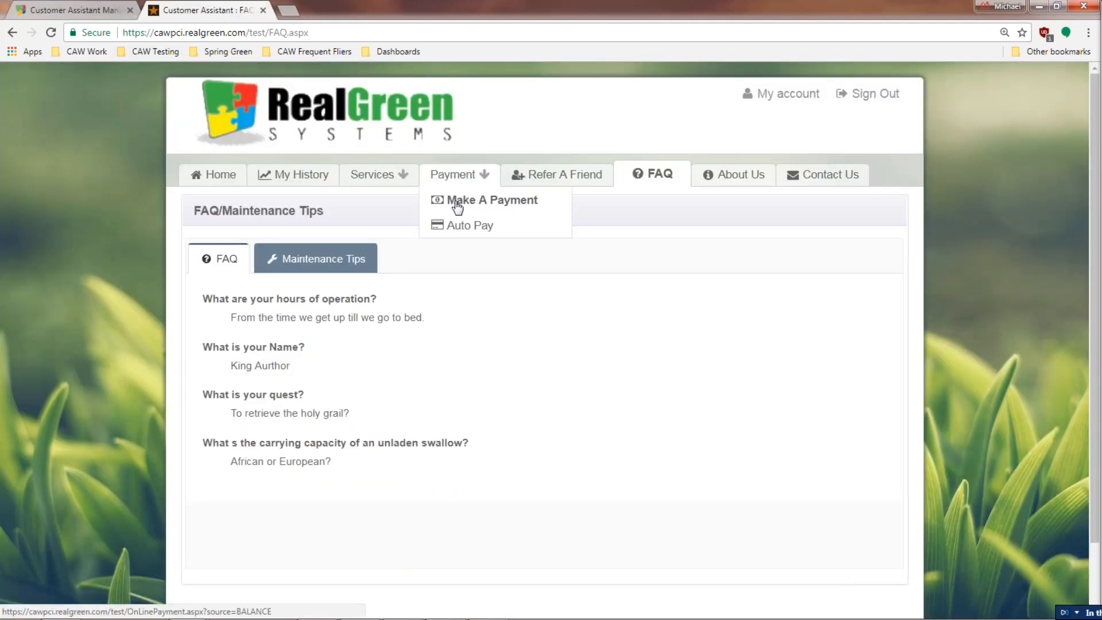
click(309, 265)
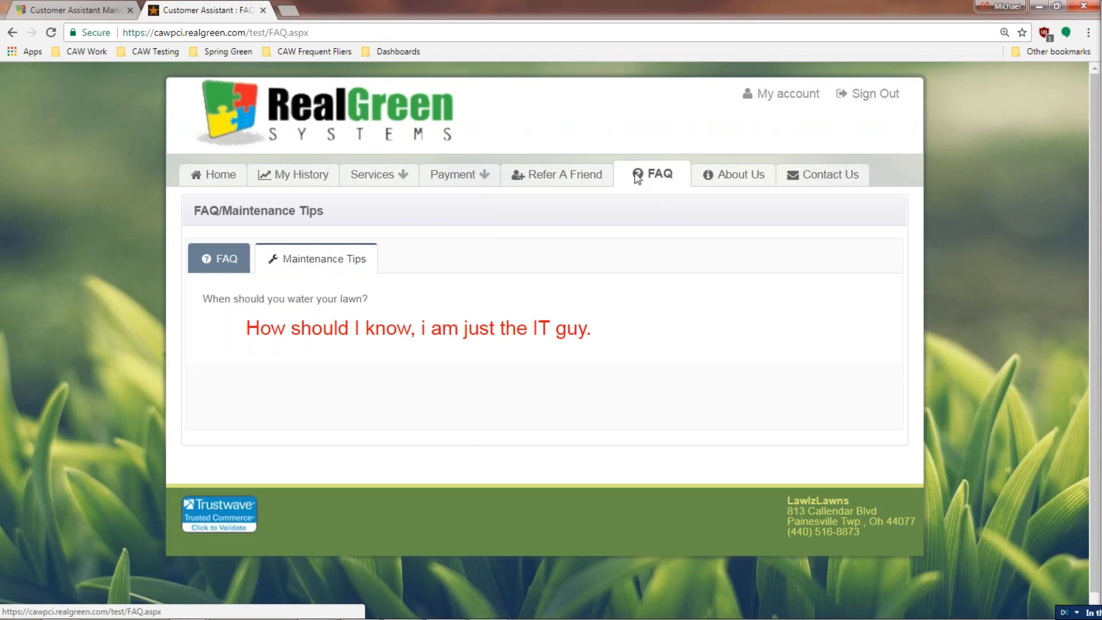
click(103, 19)
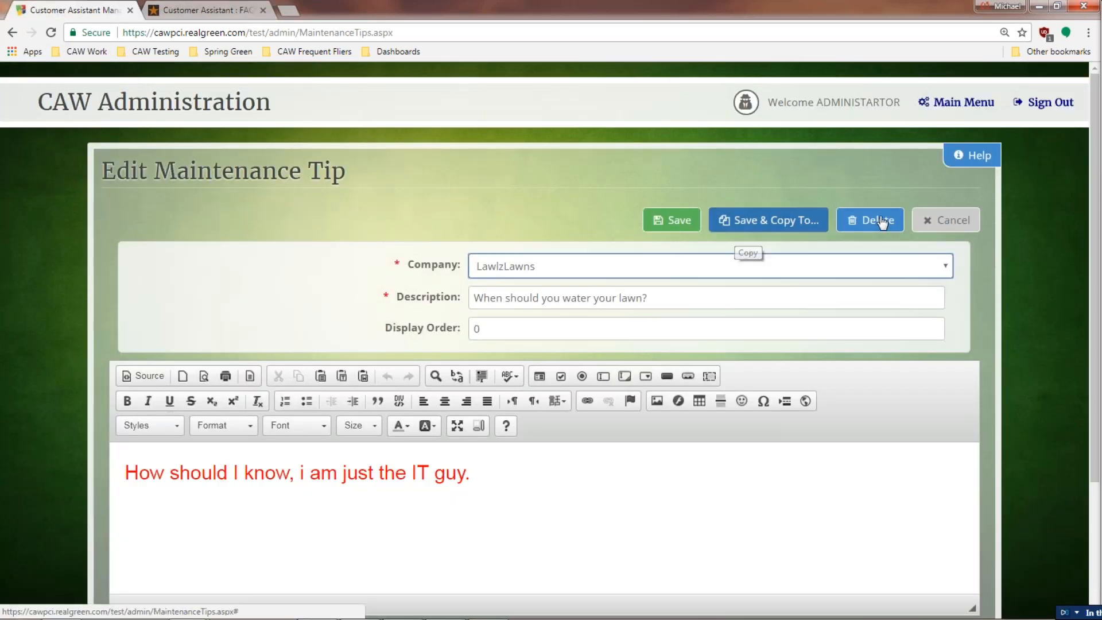
click(929, 221)
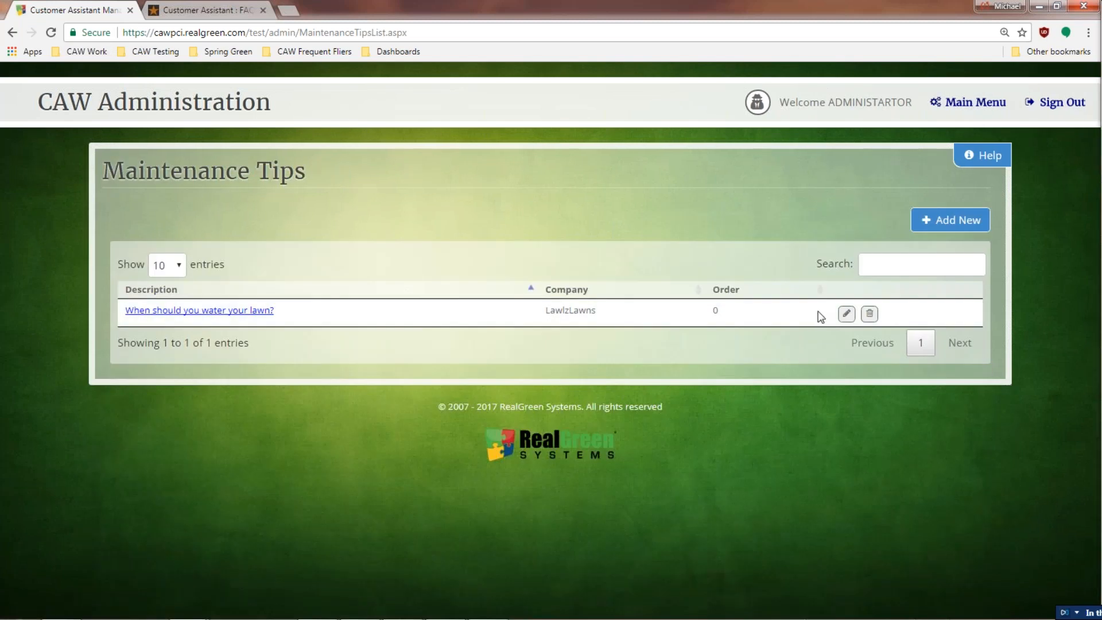
Step: Delete the 'When should you water your lawn?' tip and return to the Main Menu
click(869, 313)
click(794, 152)
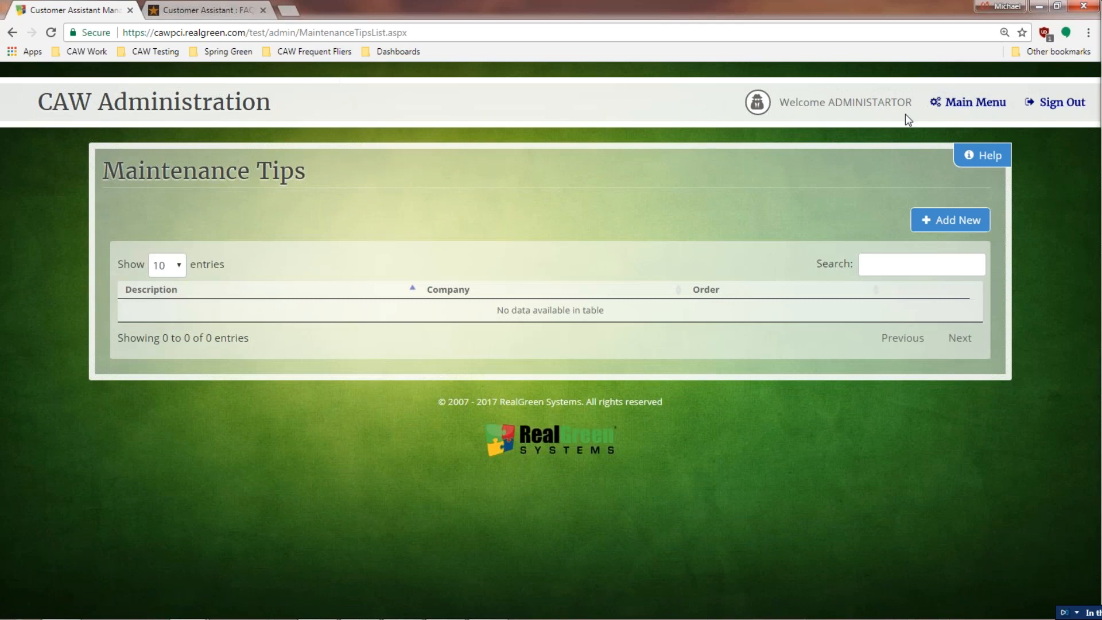
click(973, 102)
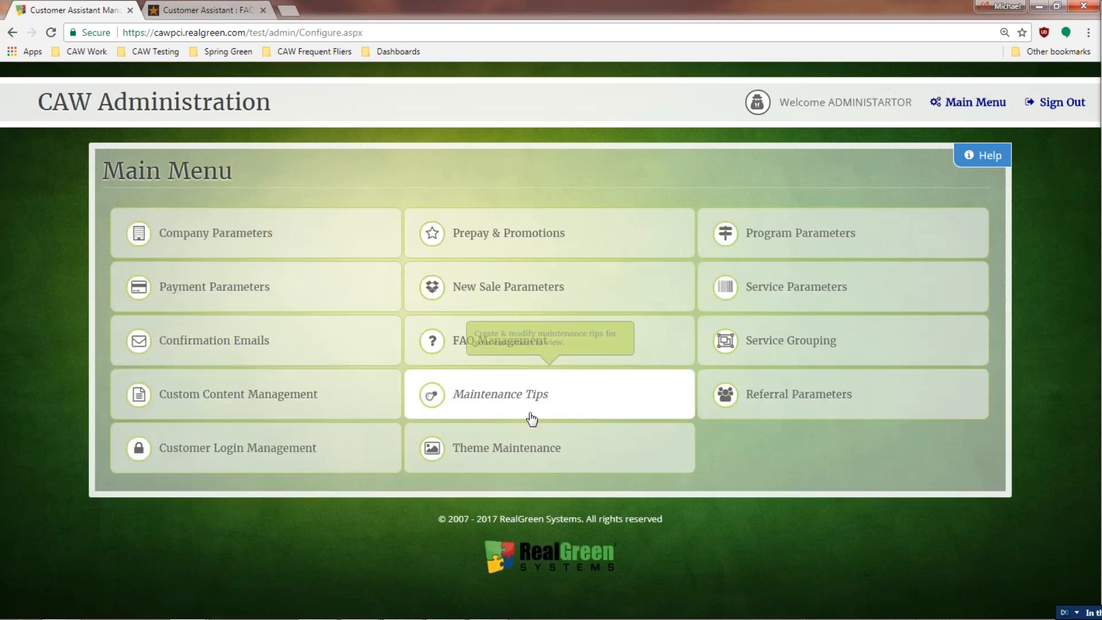
Step: Look through the available themes in Theme Maintenance, keeping Default
click(507, 447)
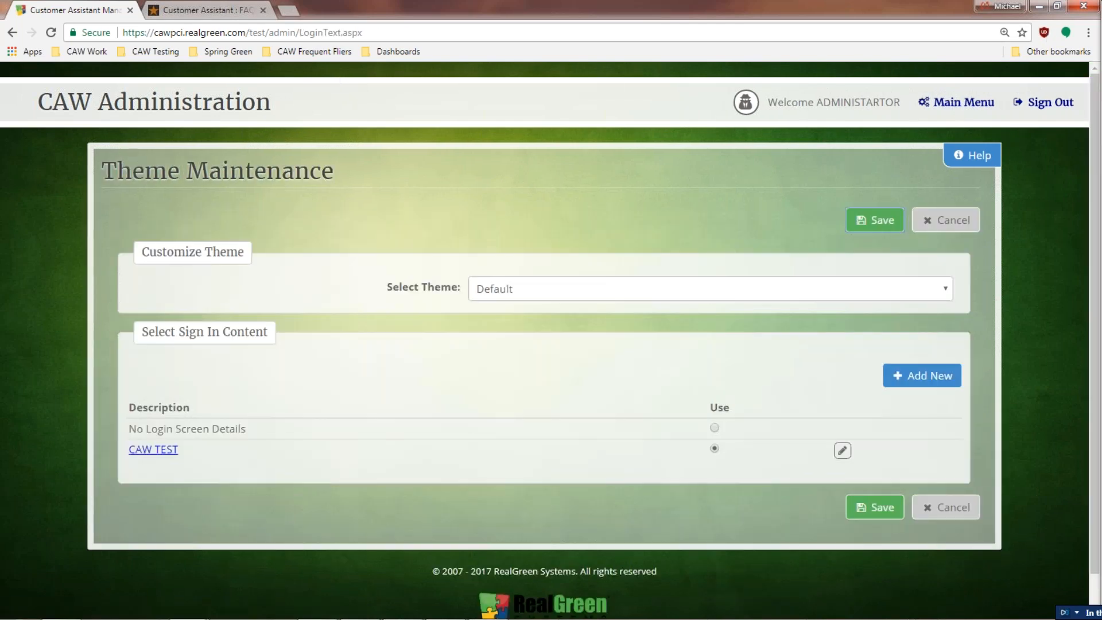
click(538, 290)
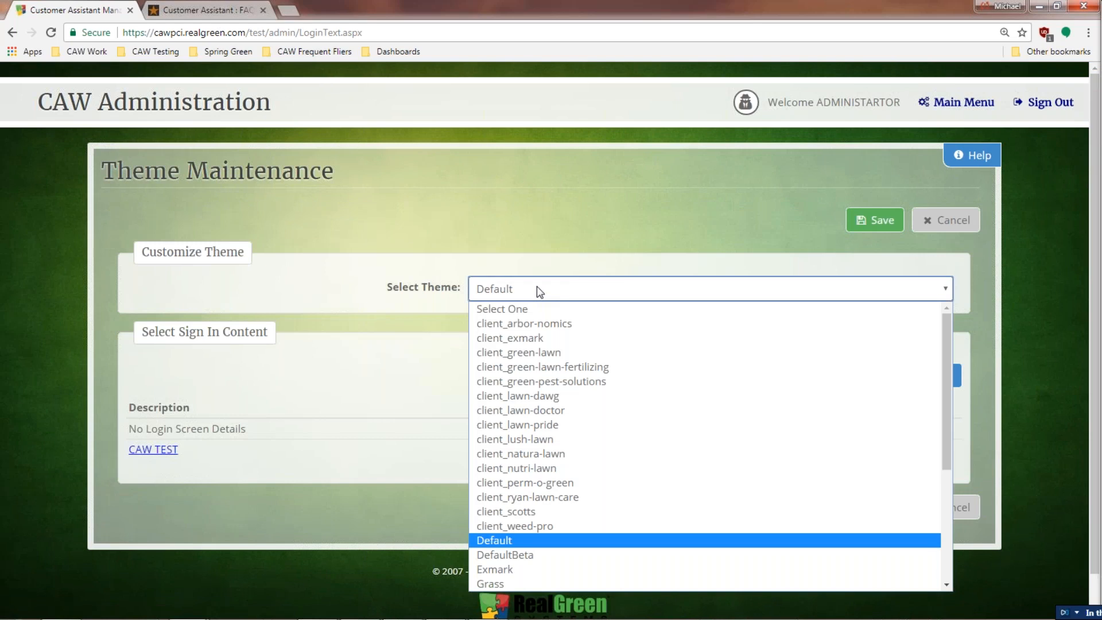
scroll(551, 402, down, 5)
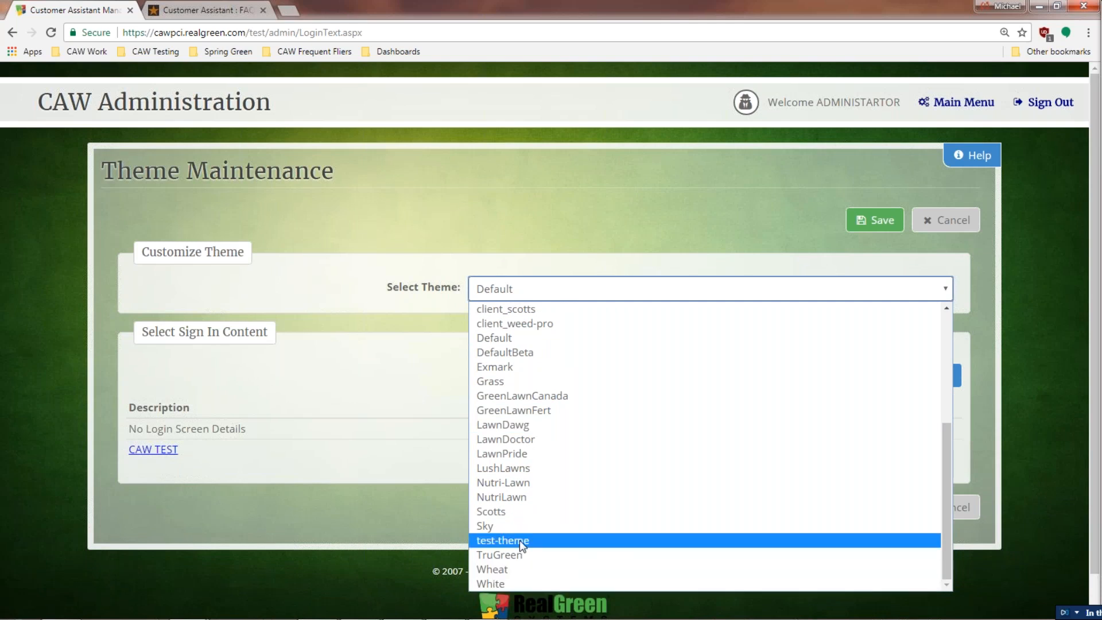
scroll(532, 386, up, 5)
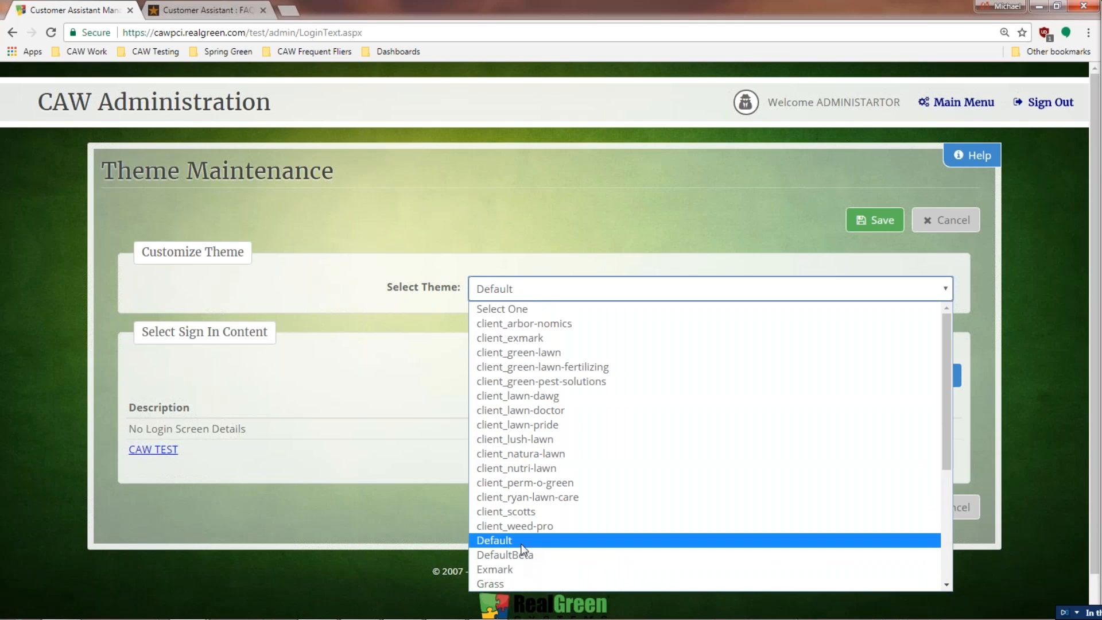
click(523, 543)
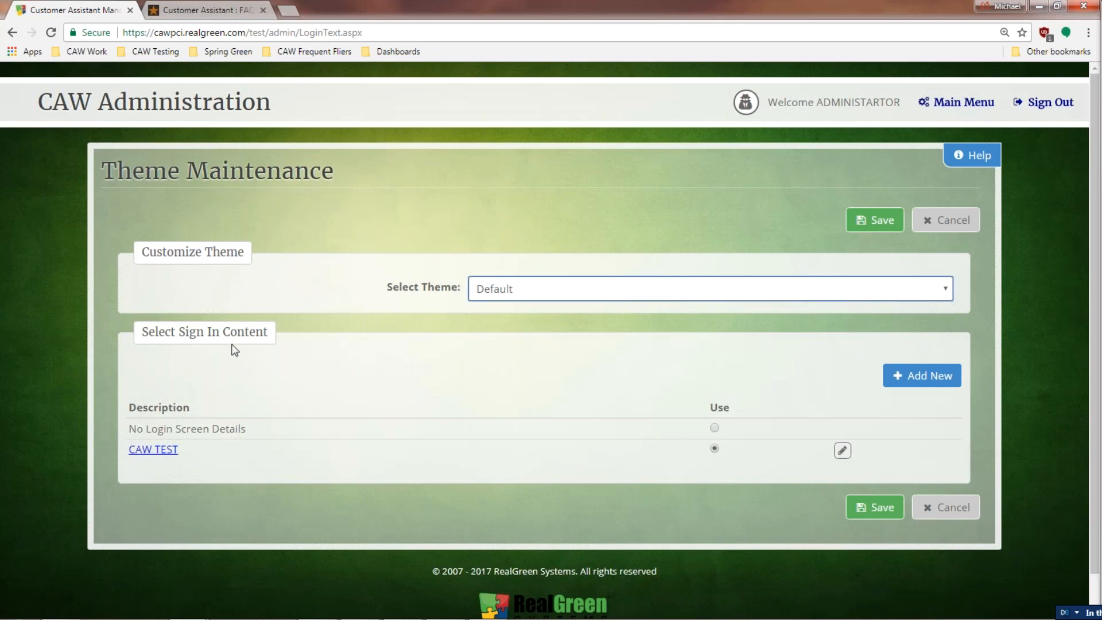
Step: View the CAW TEST sign-in content and leave it without saving
click(166, 454)
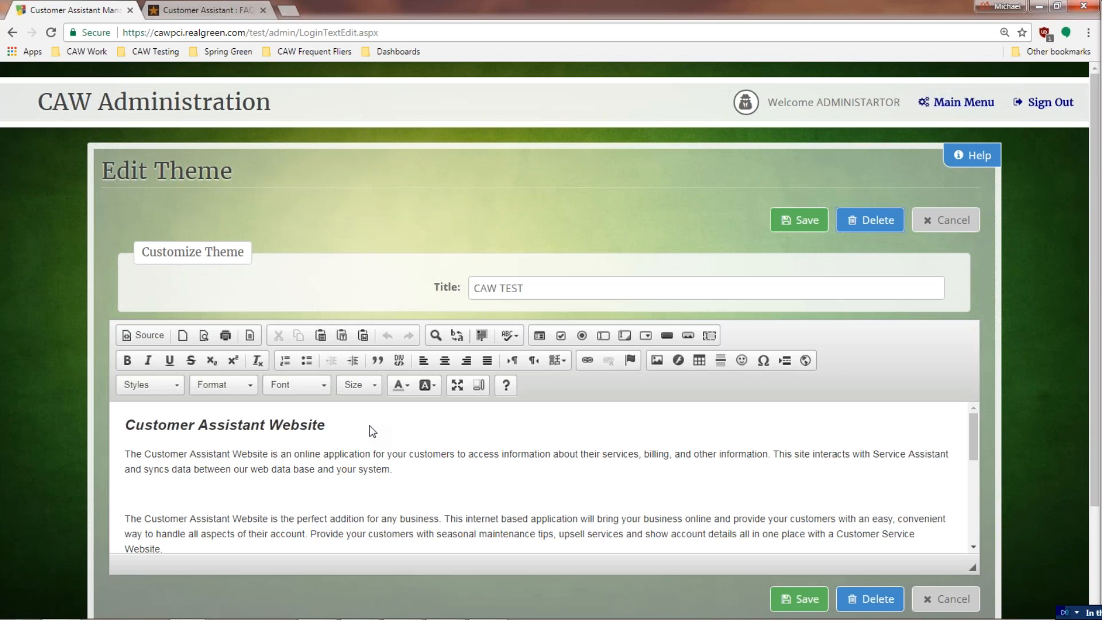
scroll(455, 447, down, 8)
scroll(456, 447, up, 8)
click(944, 220)
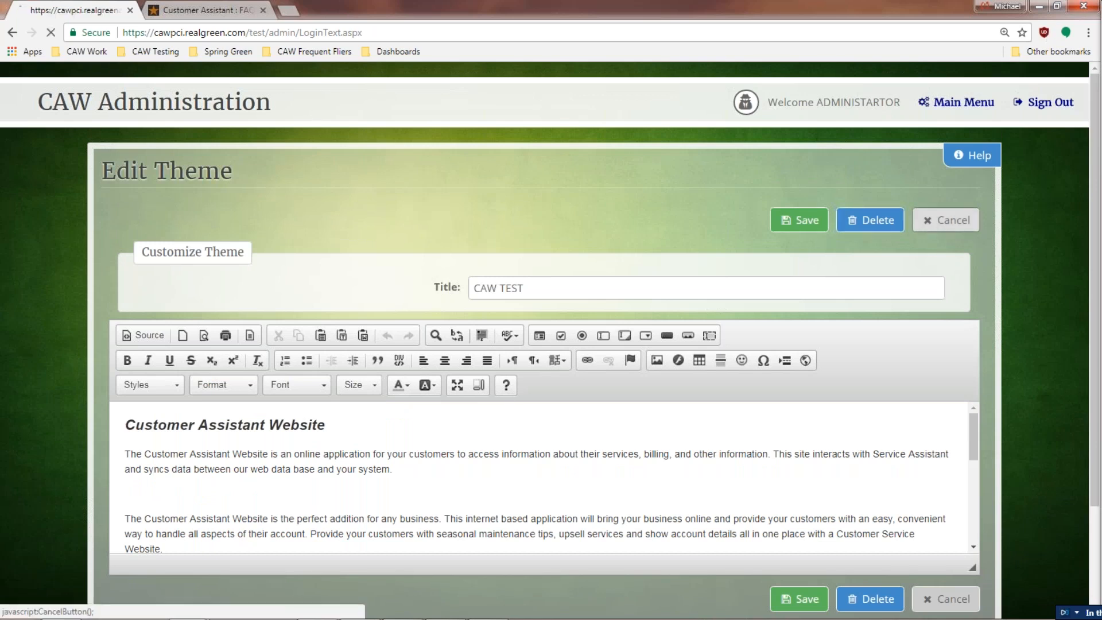
Step: Review the aeration and overseeding service group, then open the Service Assistant Setup help PDF
click(962, 103)
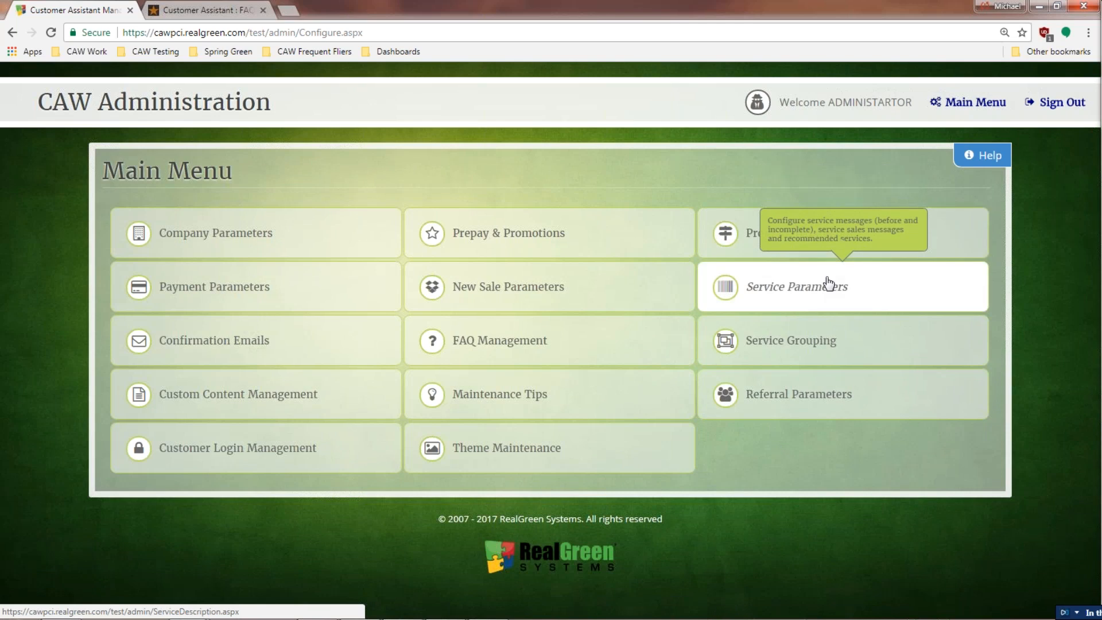
click(821, 341)
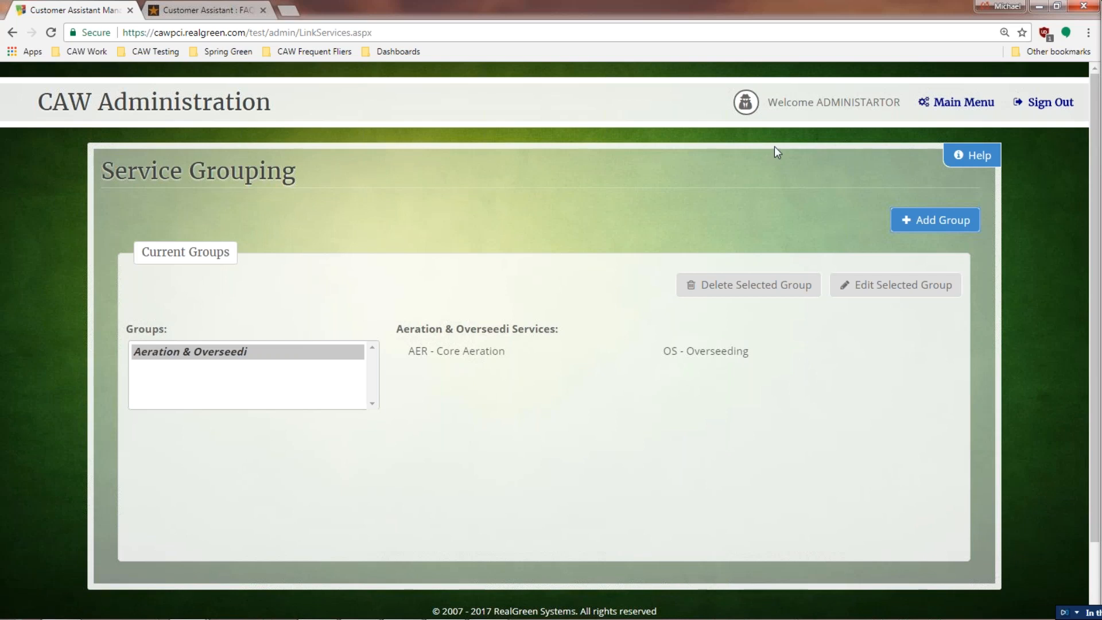
click(964, 102)
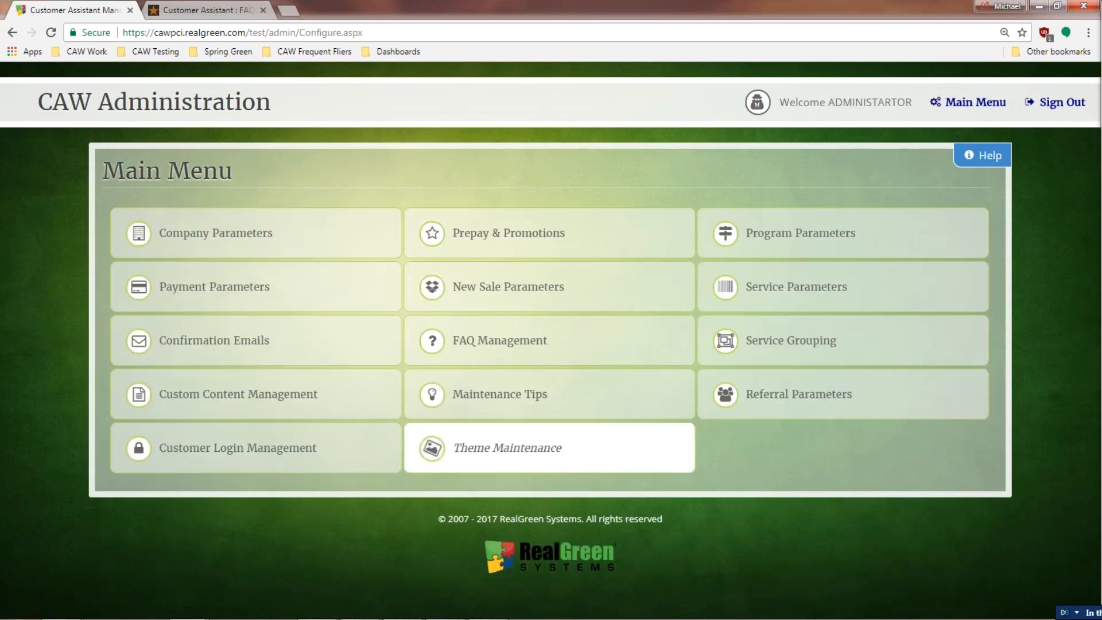
click(962, 161)
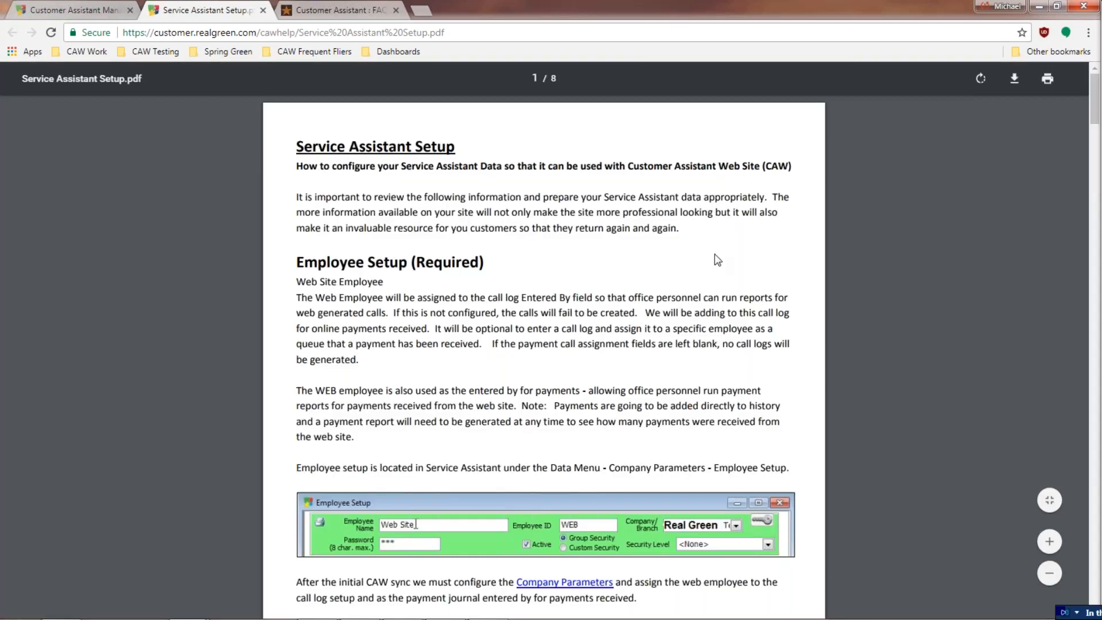
Step: Read through the Service Assistant Setup PDF pages and close its tab
scroll(436, 247, down, 20)
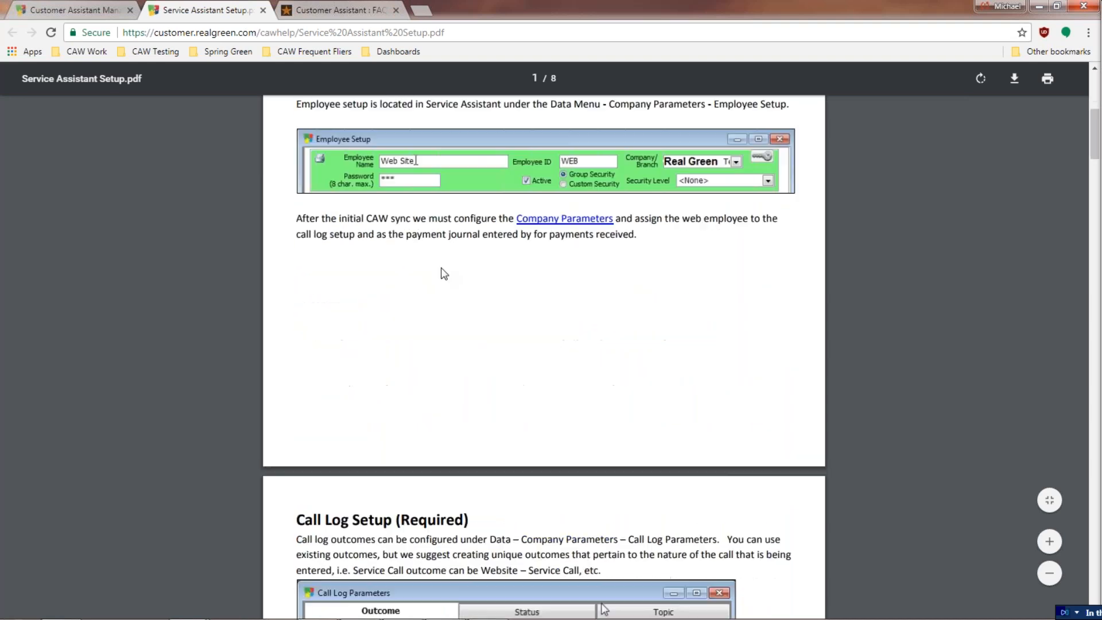
scroll(543, 355, down, 20)
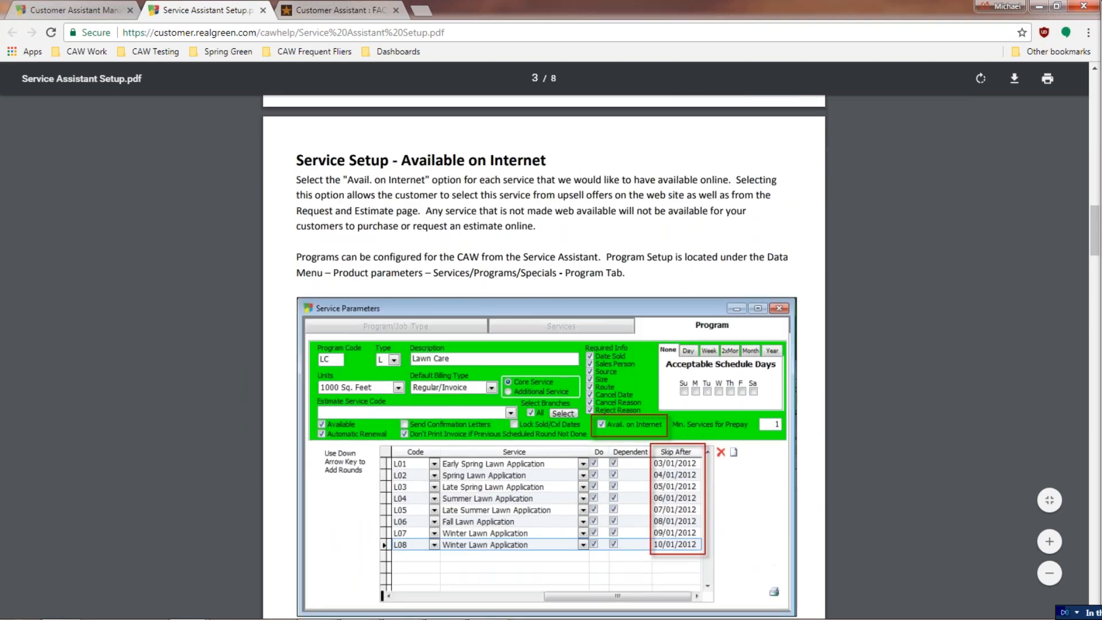
scroll(445, 276, down, 10)
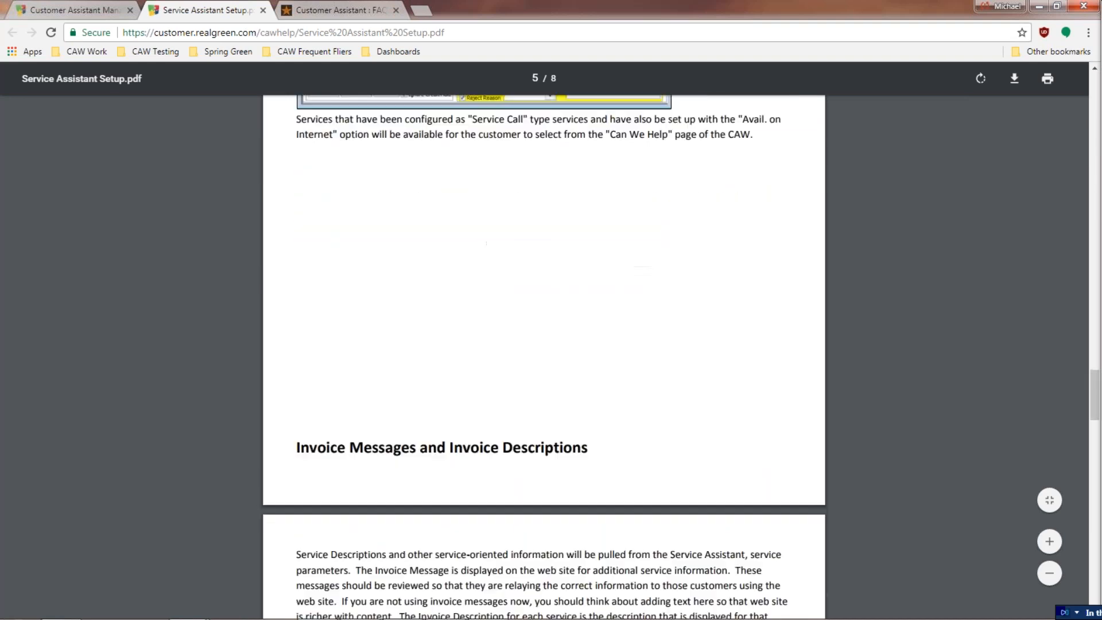
scroll(444, 275, down, 20)
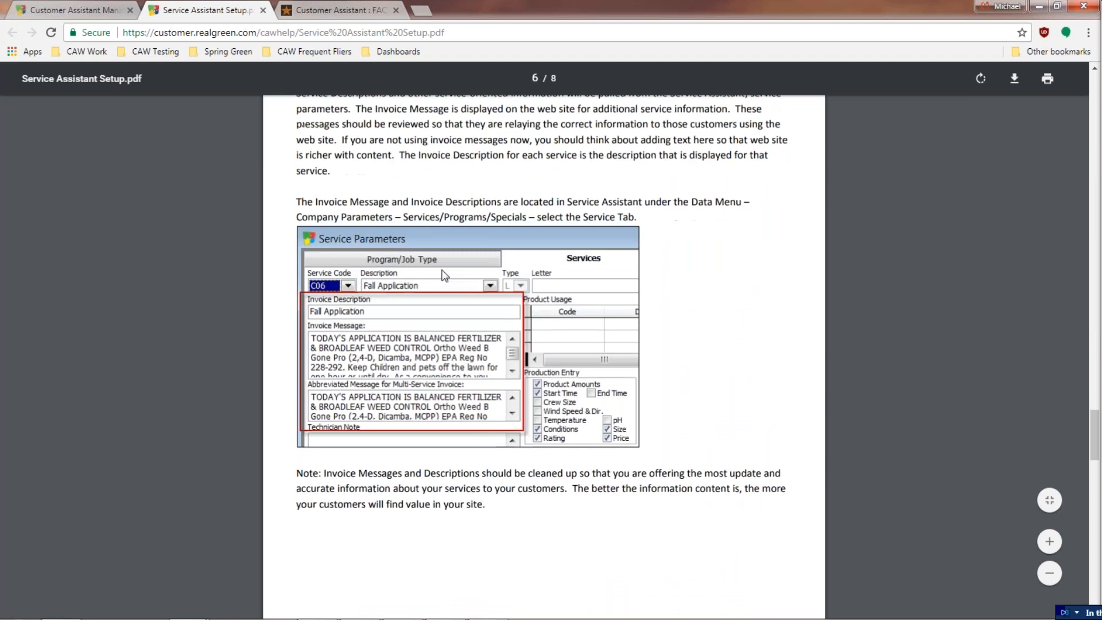
scroll(589, 124, up, 20)
scroll(544, 345, up, 20)
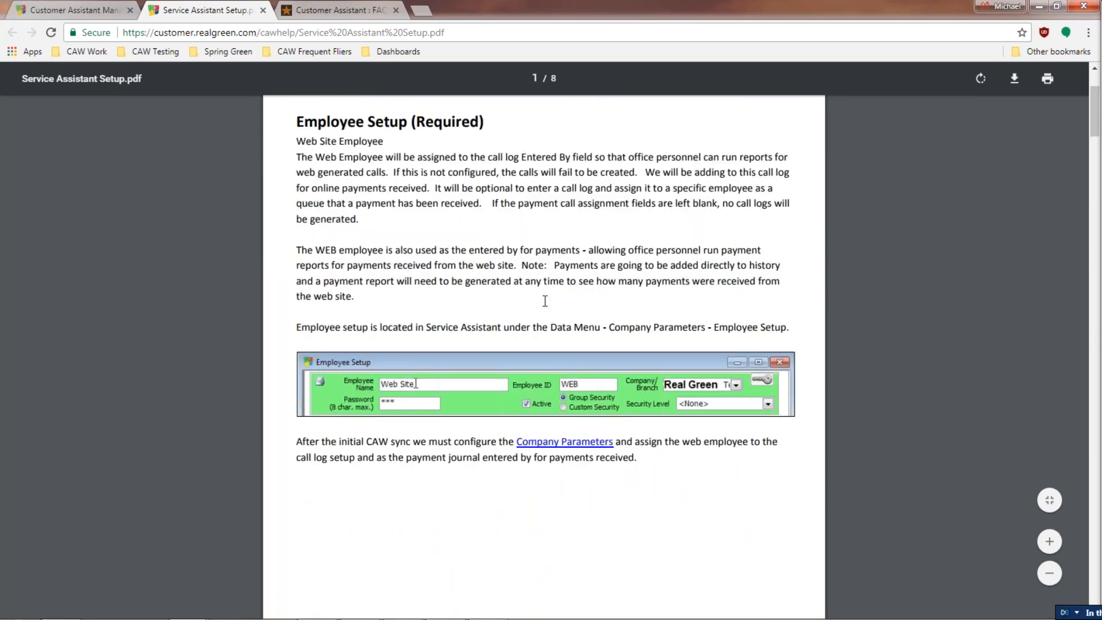
scroll(640, 310, up, 3)
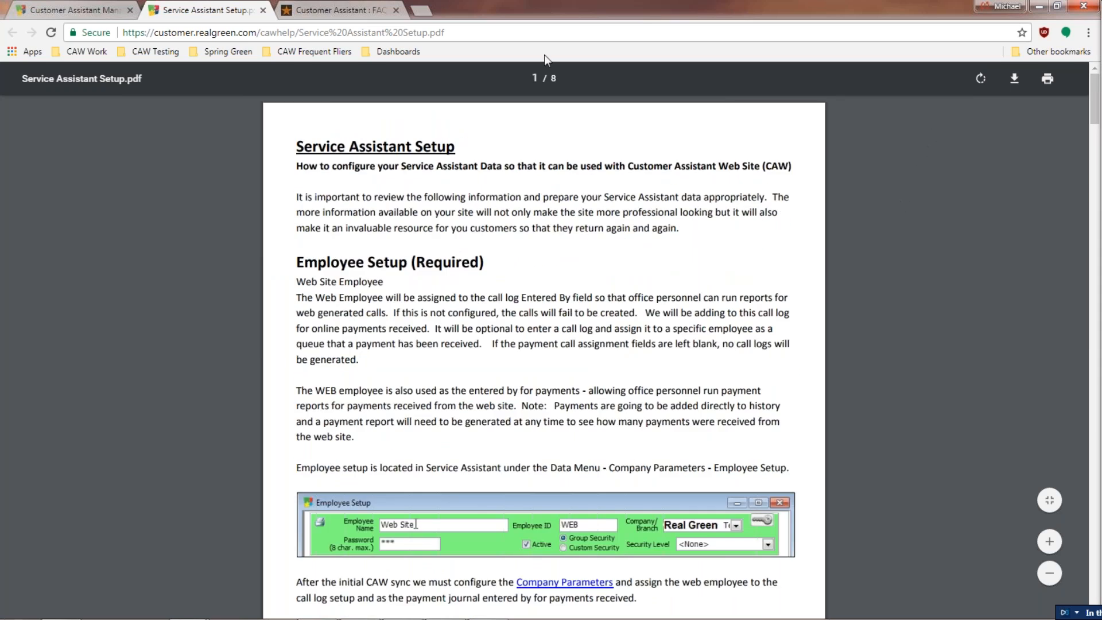
click(263, 11)
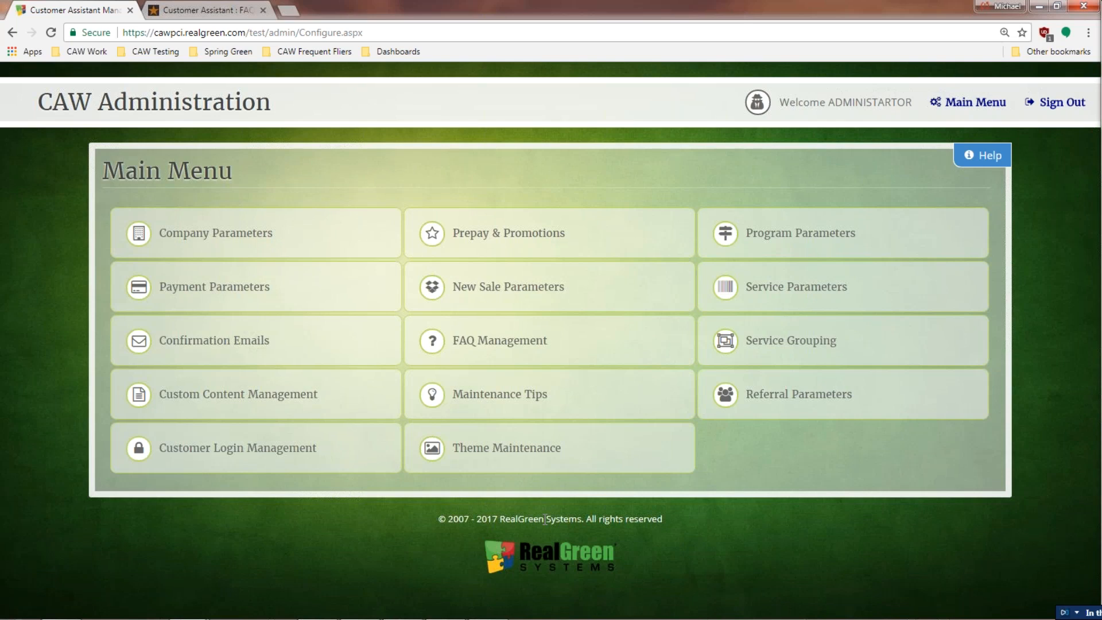
Step: Load LawlzLawns' Company Parameters, review the General settings, then view its Prepay settings (December 31 cut-off, 5% commercial codes)
click(252, 232)
click(589, 255)
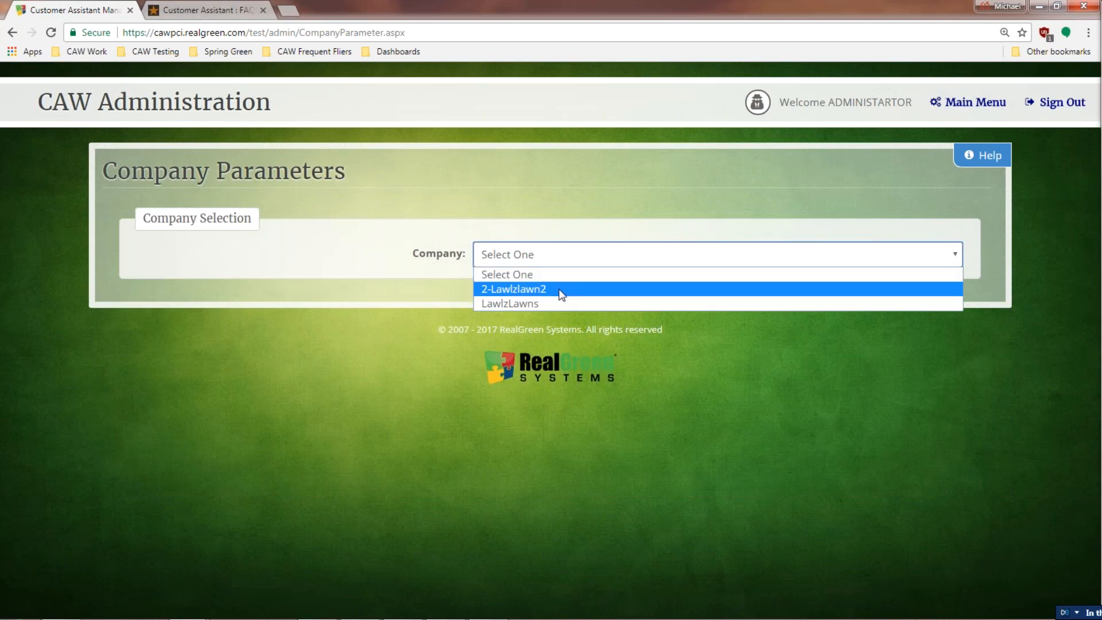
click(553, 302)
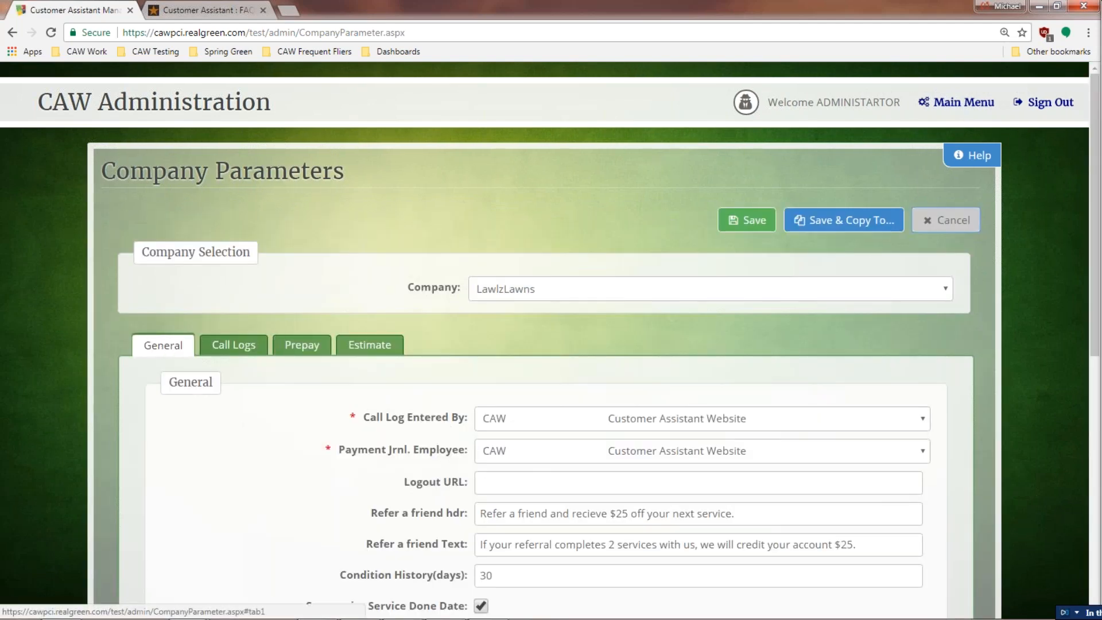
scroll(275, 407, down, 1)
scroll(322, 396, down, 2)
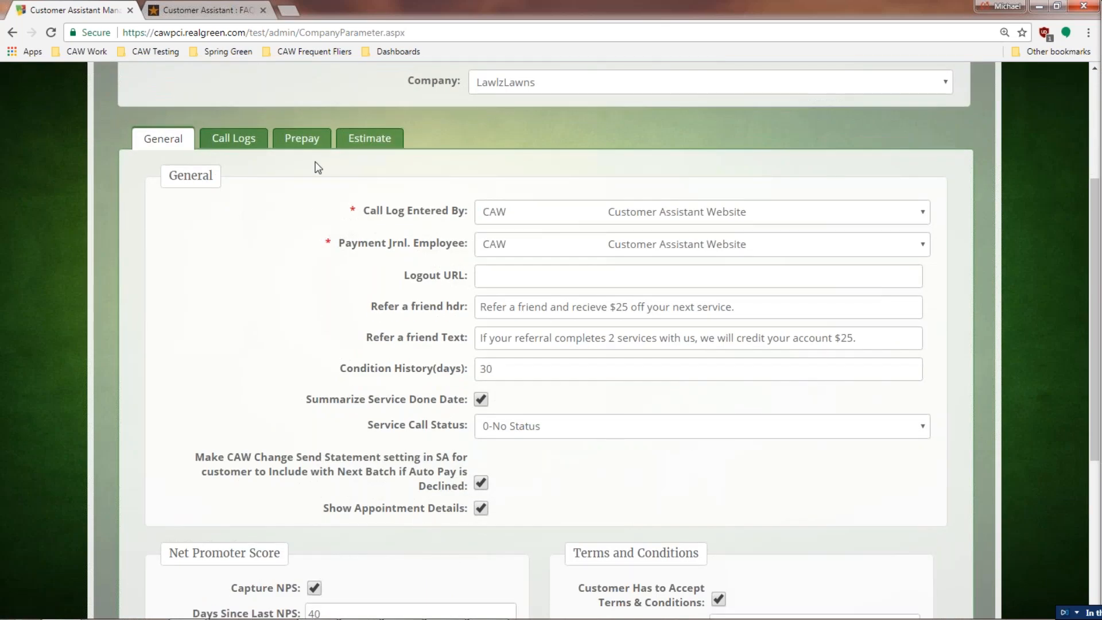
click(308, 142)
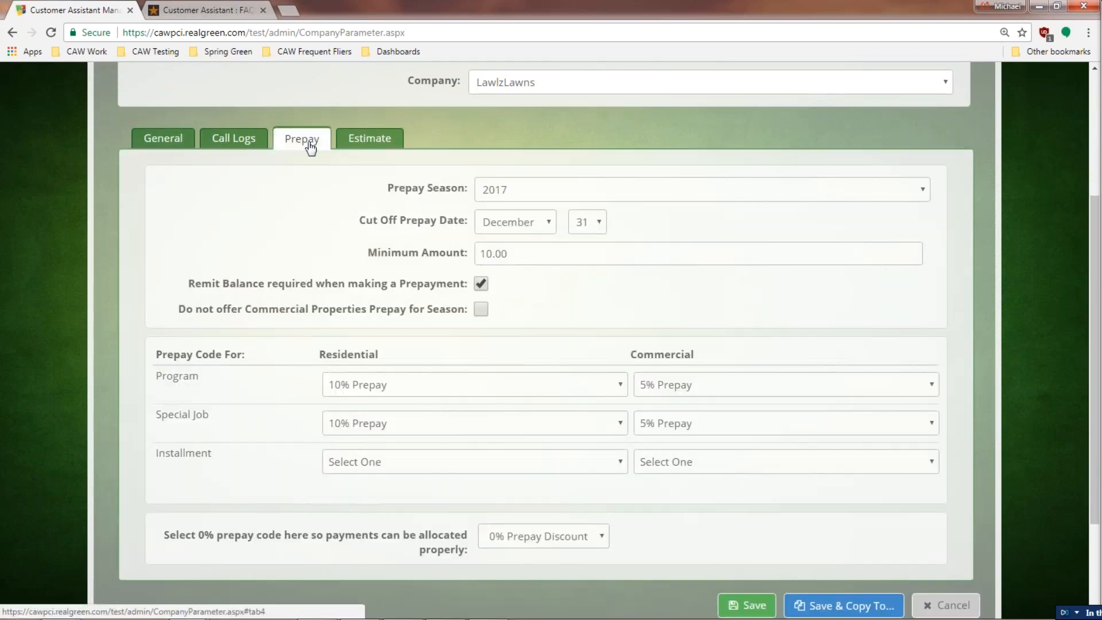